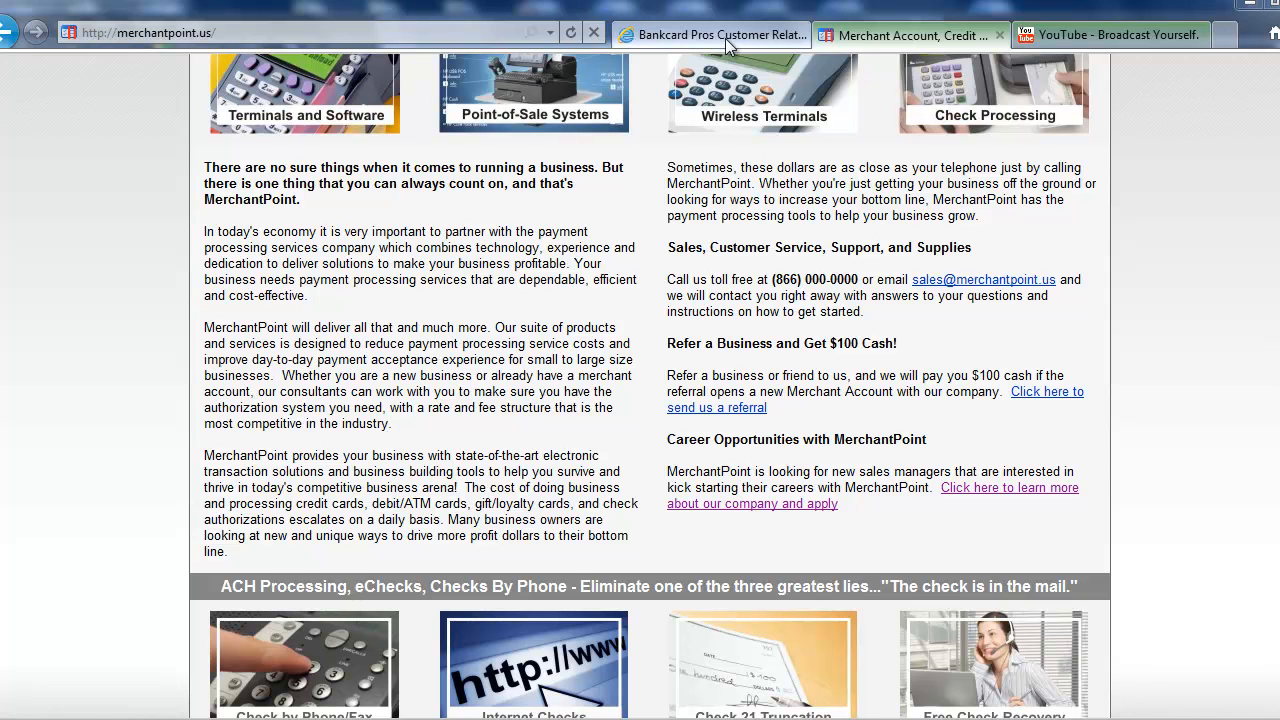
Log in to Bankcard Pros CRM as administrator with terms accepted, declining to save the passcard.
left_click(692, 36)
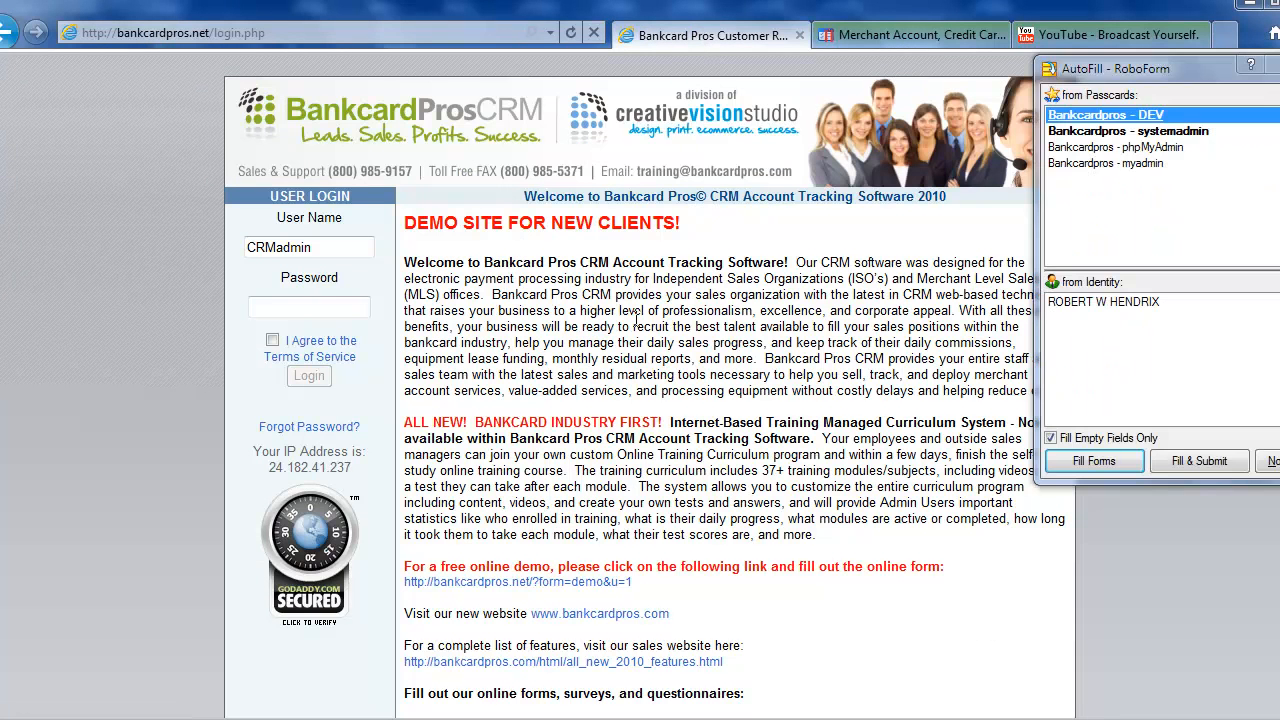
left_click(322, 308)
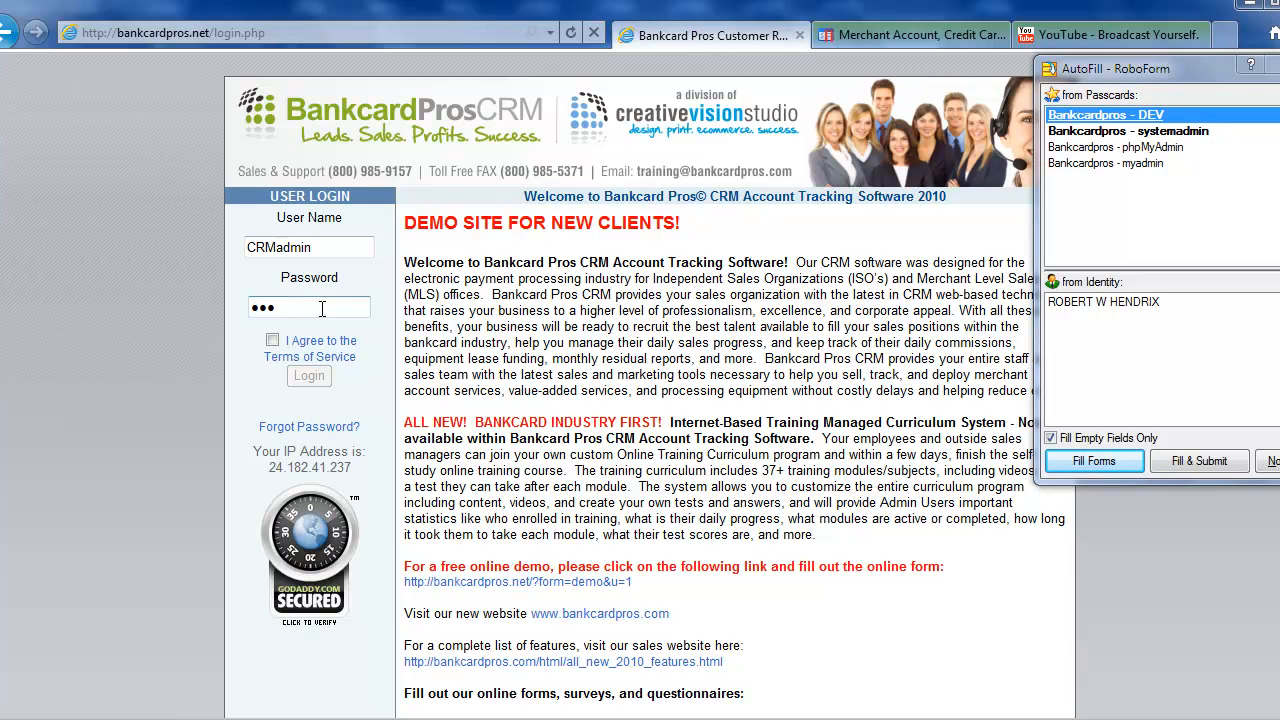
left_click(272, 339)
left_click(309, 376)
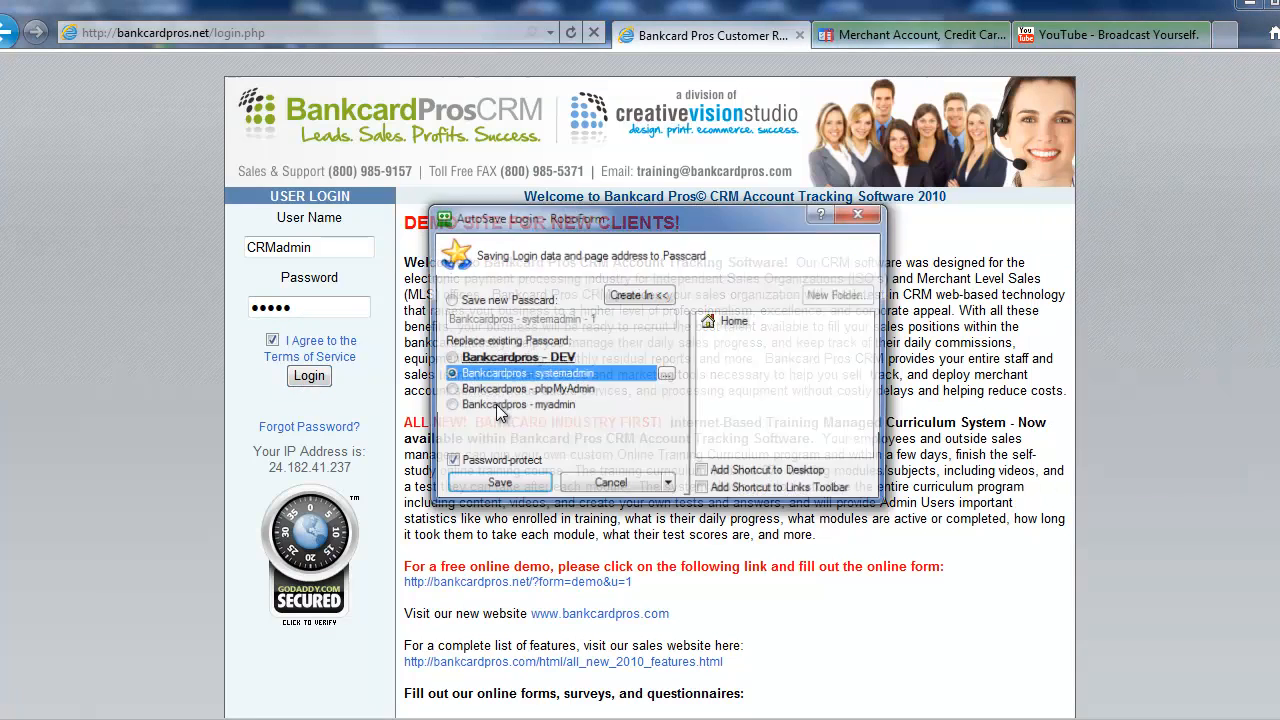
left_click(601, 480)
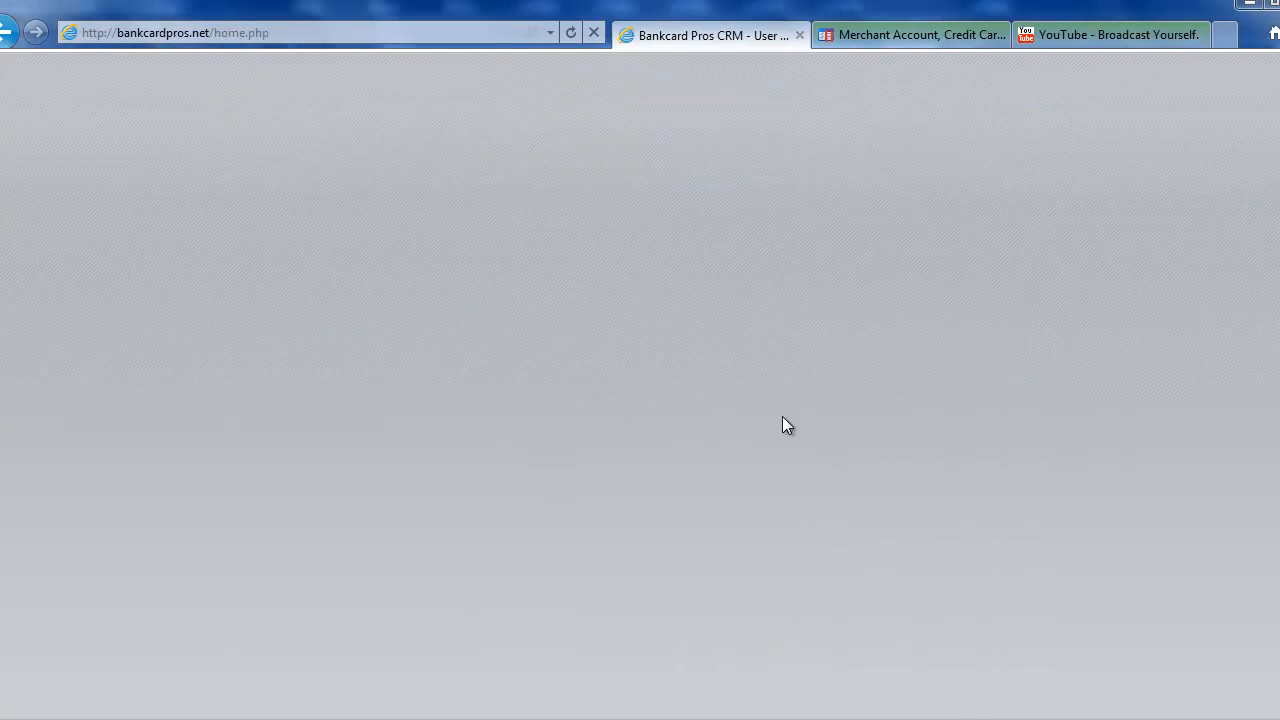
Scroll the loaded admin home dashboard down to the Recruiting Leads quick links.
scroll(783, 417, "down", 3)
scroll(784, 417, "up", 3)
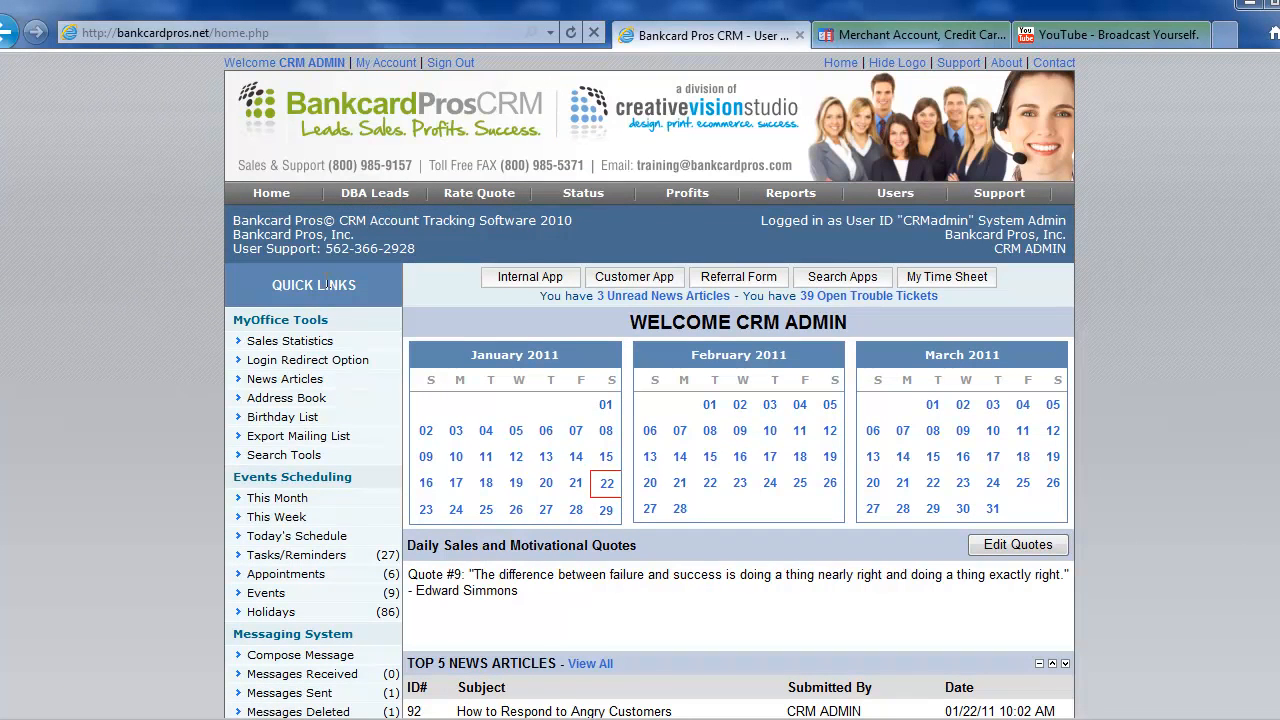
scroll(306, 360, "down", 3)
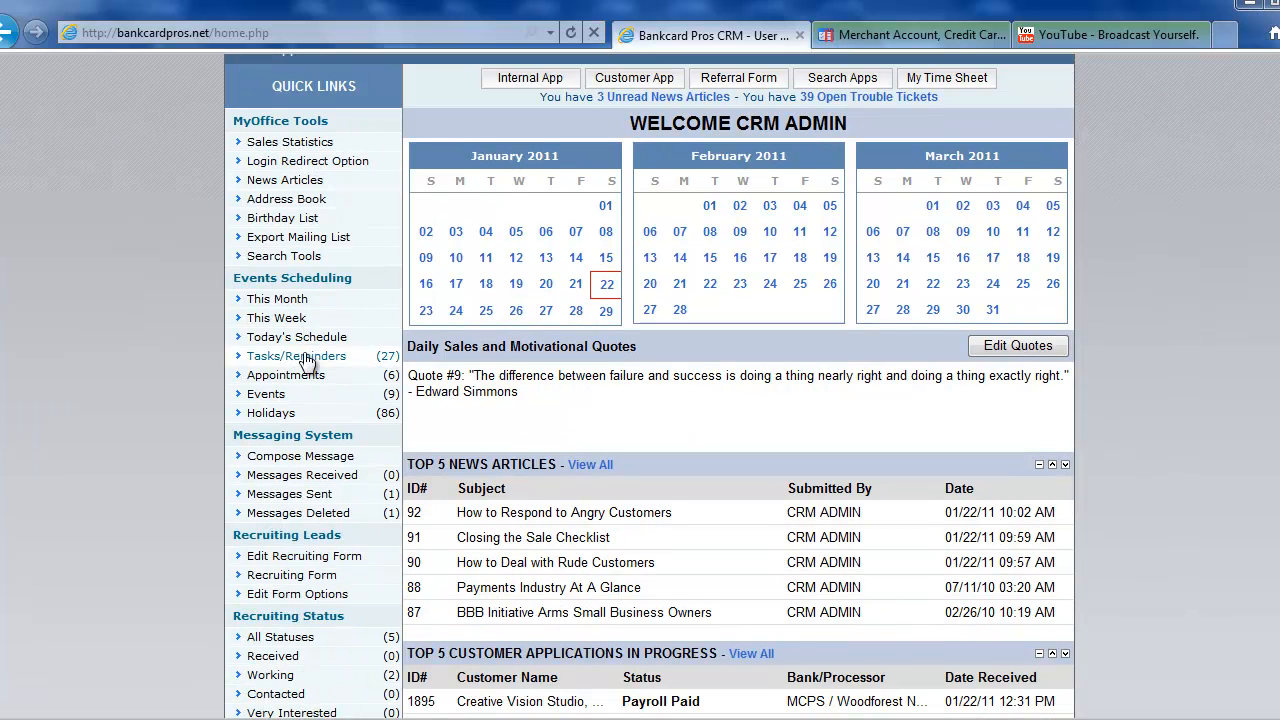
scroll(306, 360, "down", 1)
scroll(306, 362, "down", 1)
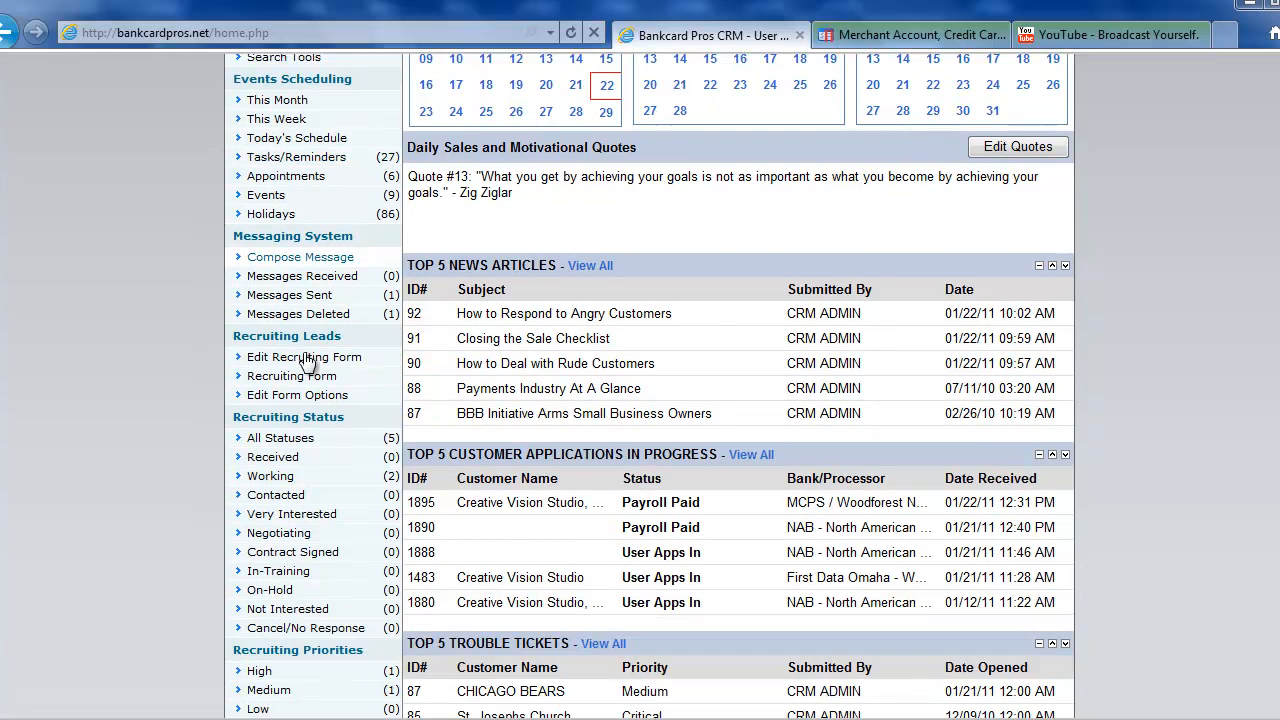
left_click_drag(234, 336, 382, 702)
left_click(200, 374)
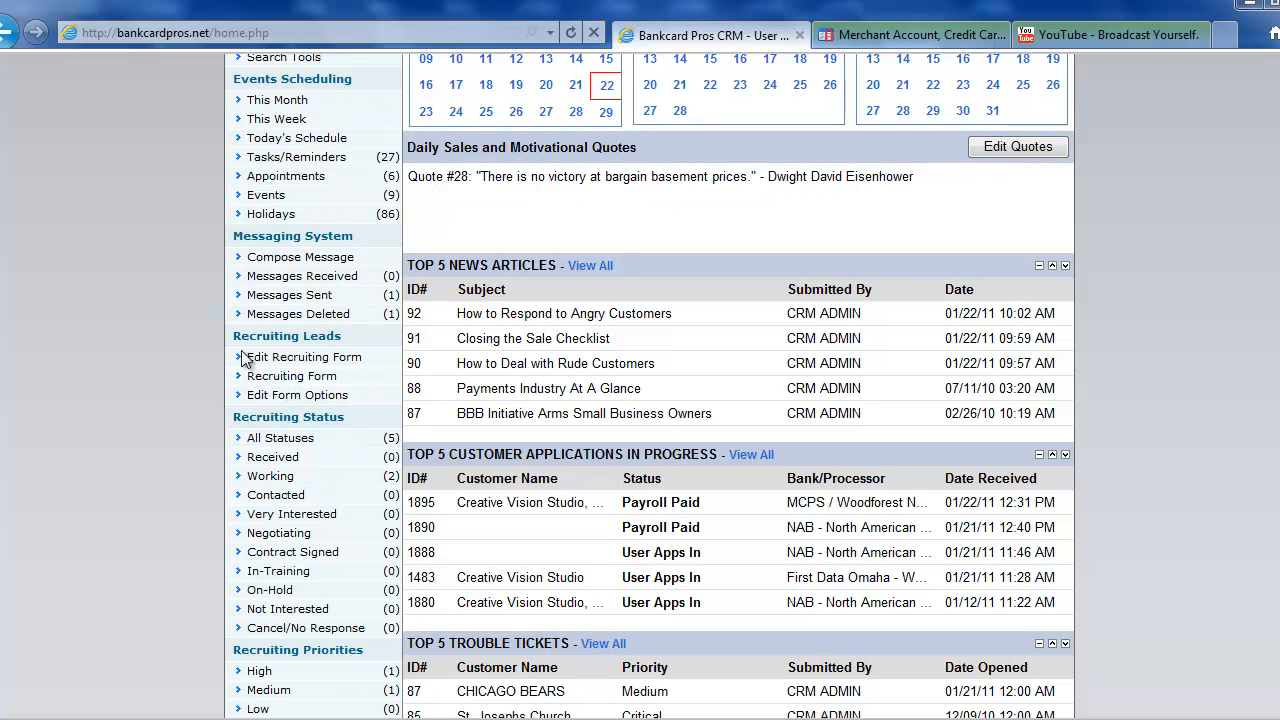
Open the Recruiting Form link and review its contact, experience, resume and goals sections.
left_click(309, 380)
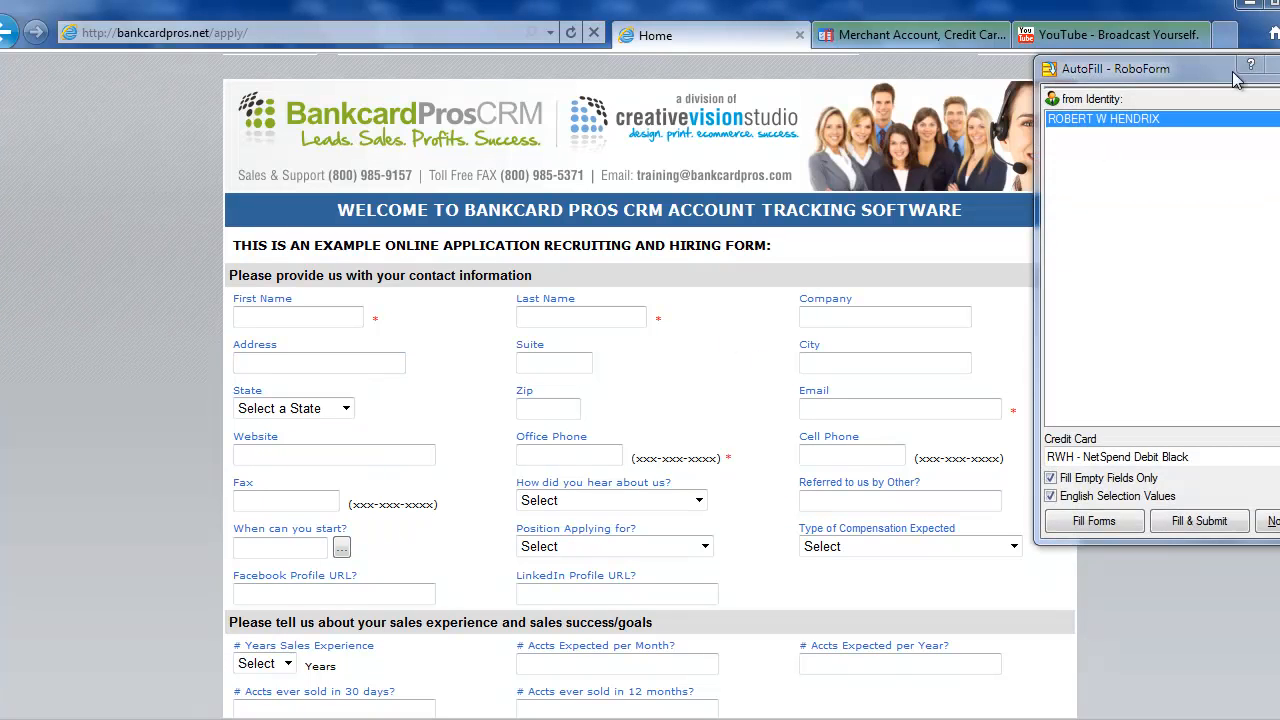
scroll(1192, 282, "down", 3)
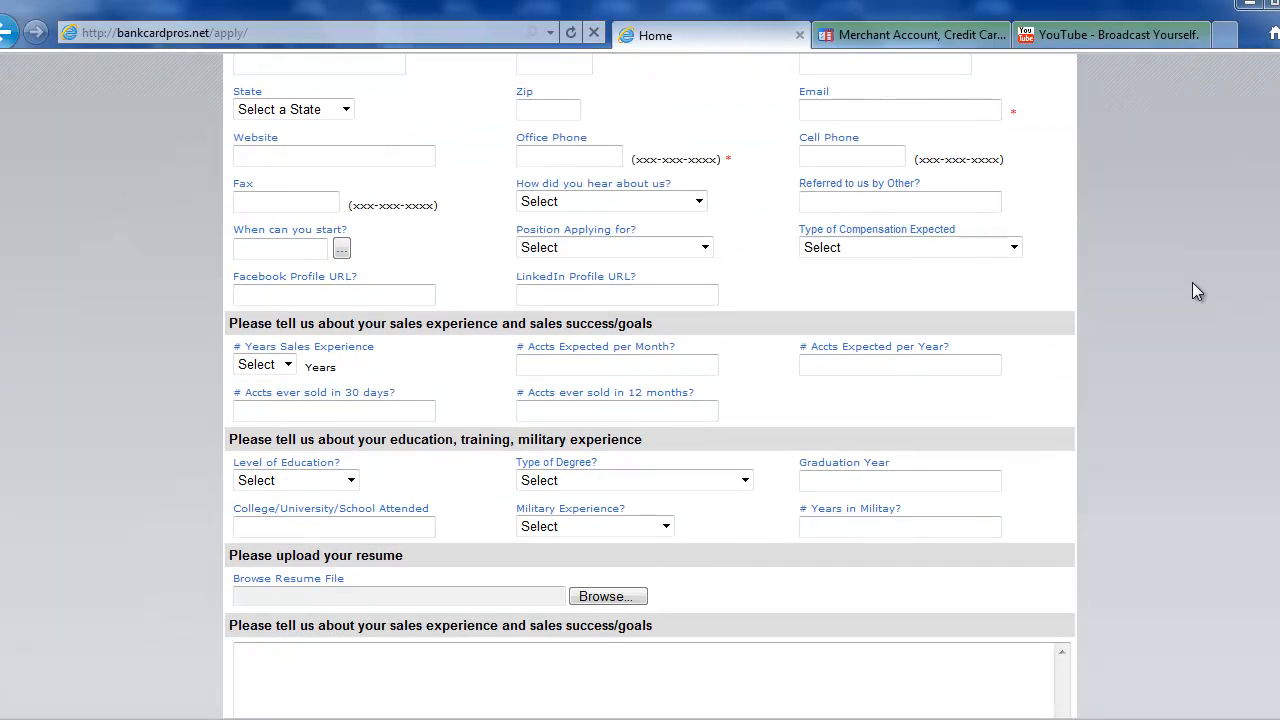
scroll(711, 282, "up", 2)
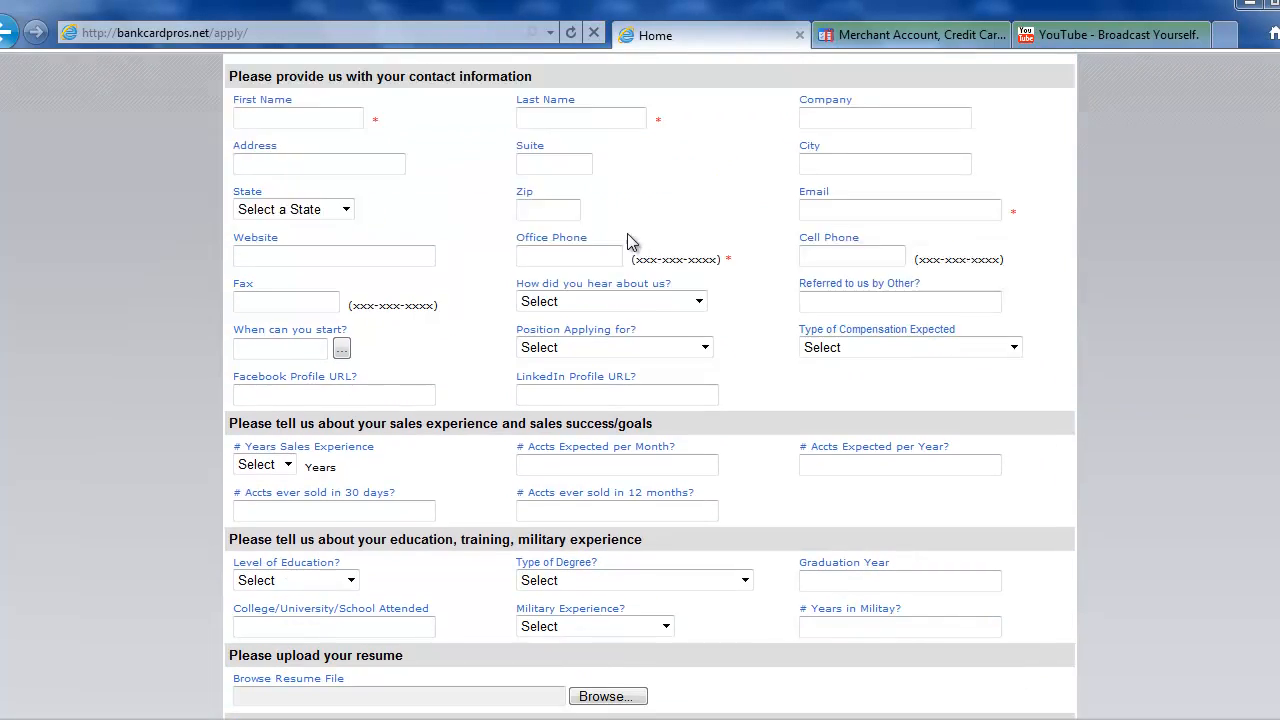
scroll(793, 292, "down", 4)
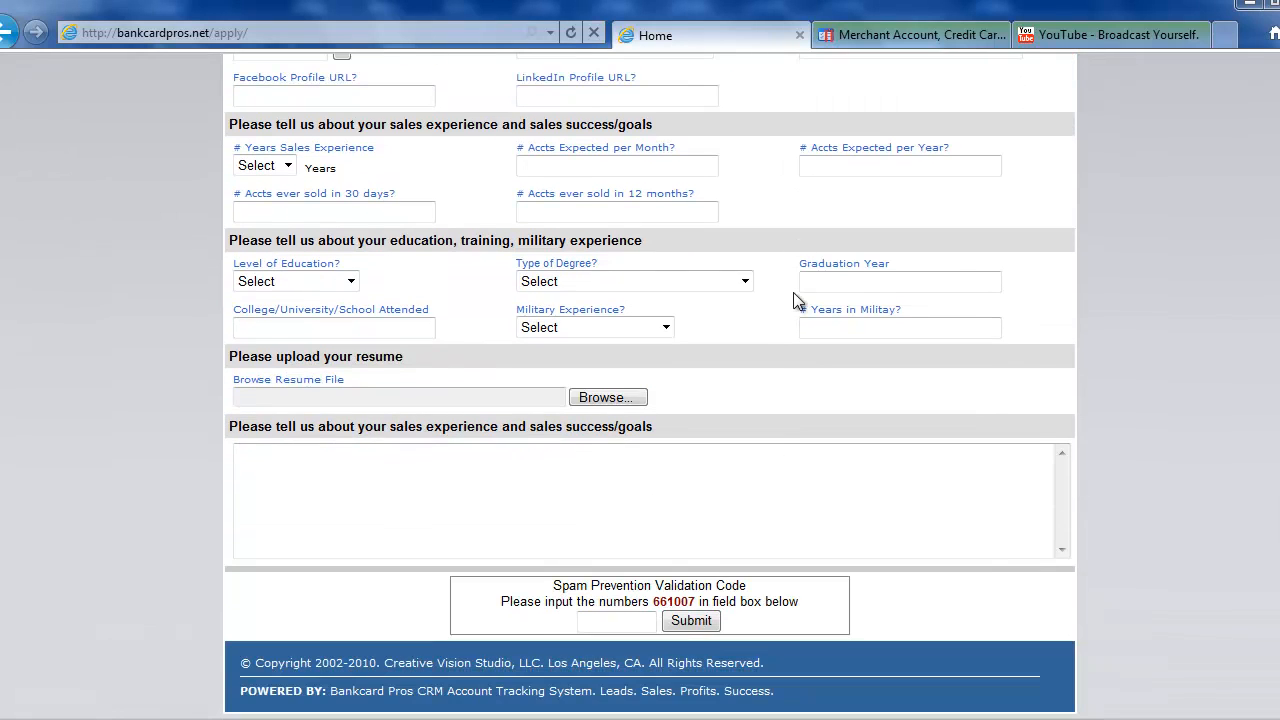
left_click_drag(231, 355, 691, 397)
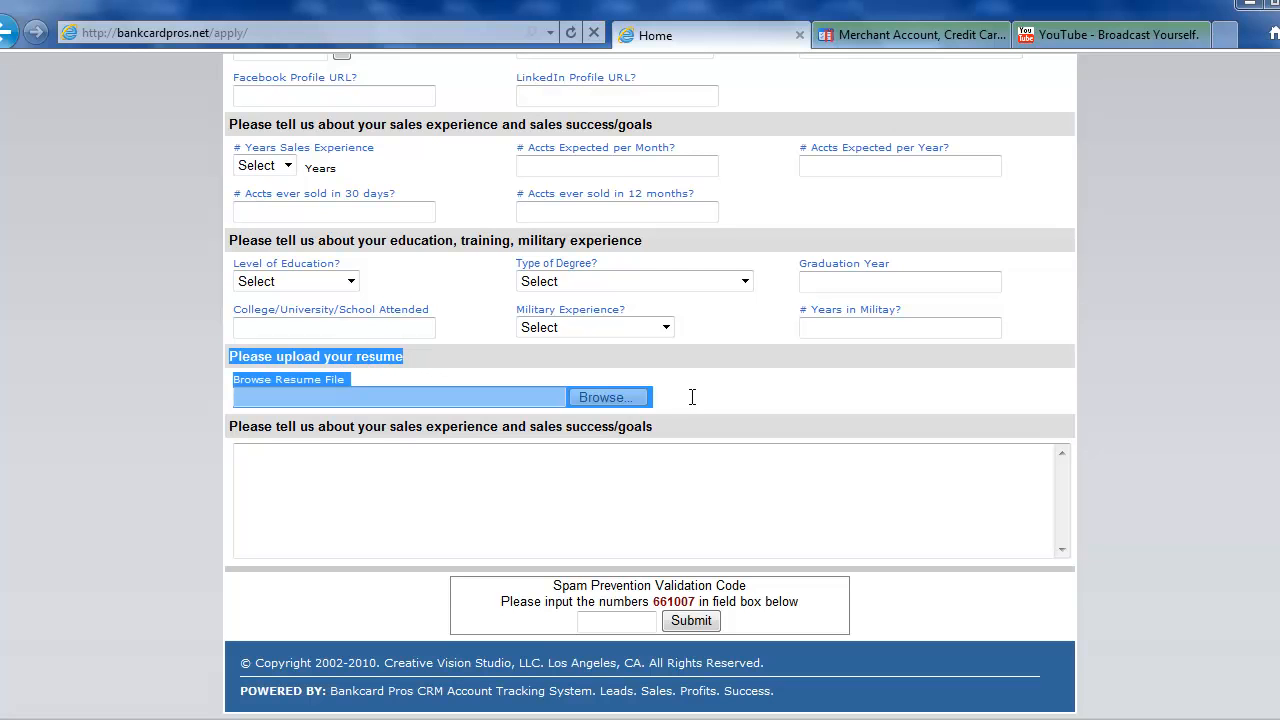
left_click(388, 370)
left_click(412, 500)
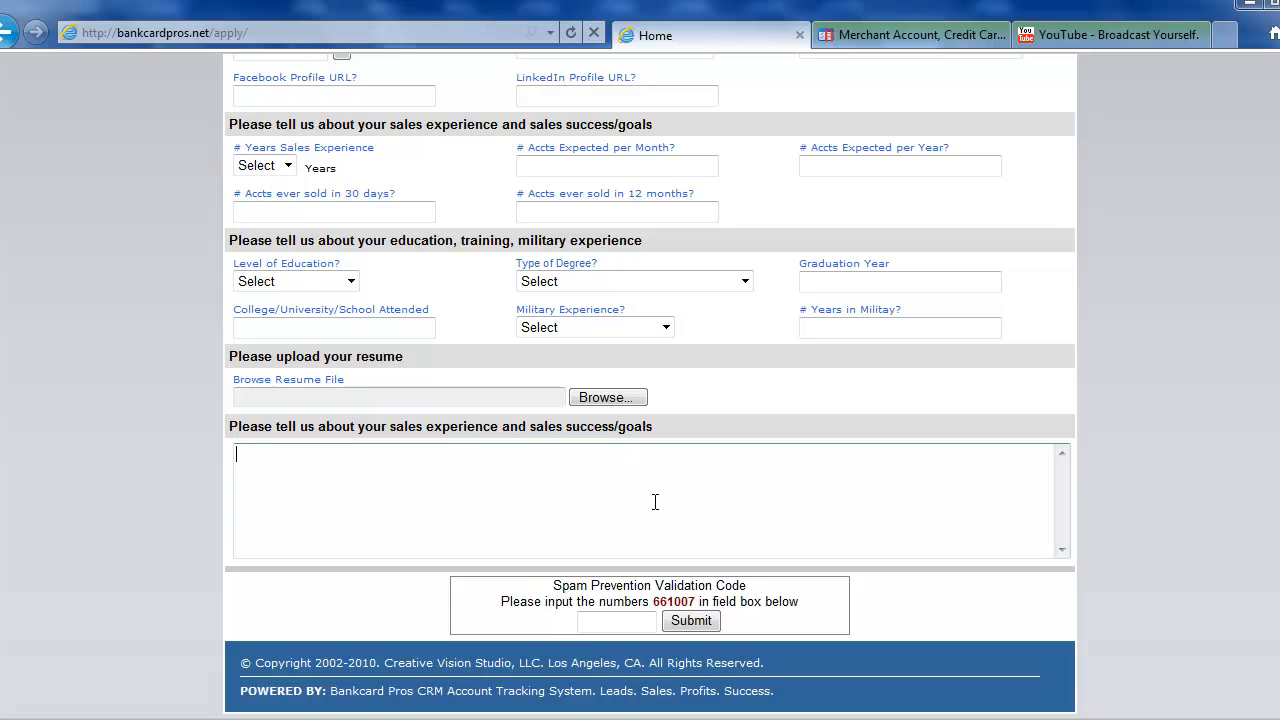
scroll(594, 515, "up", 5)
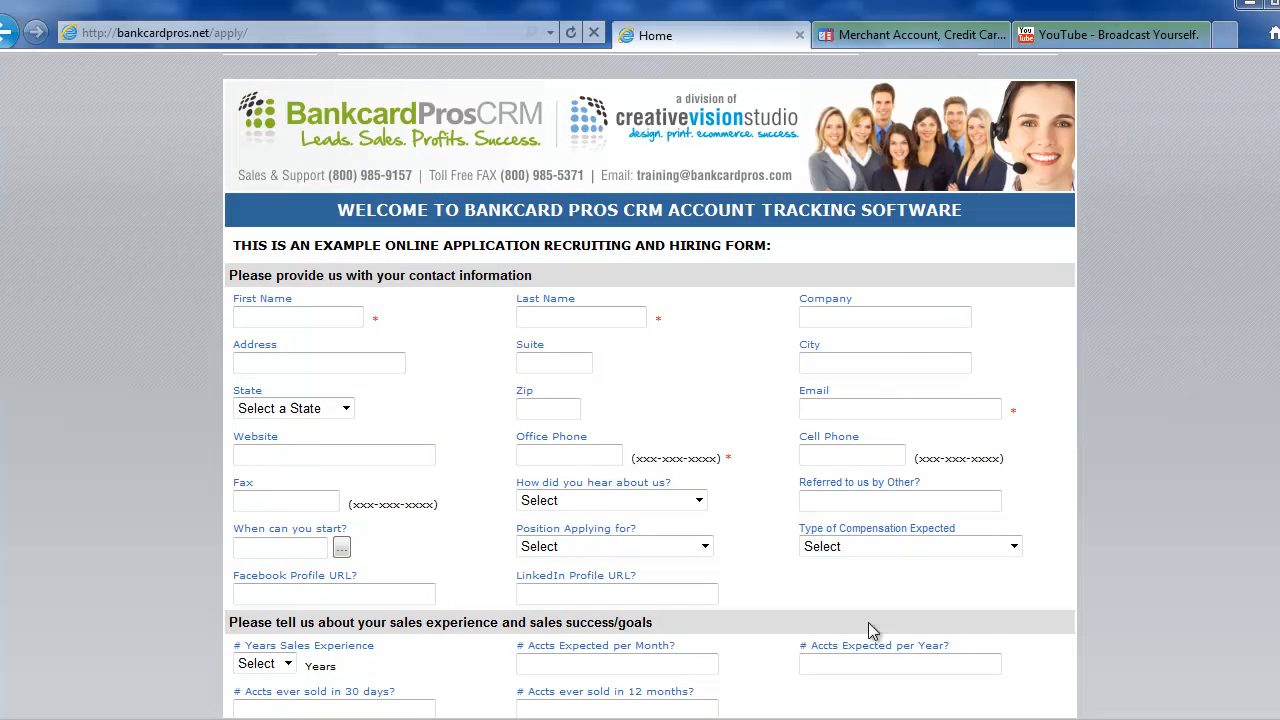
left_click(240, 33)
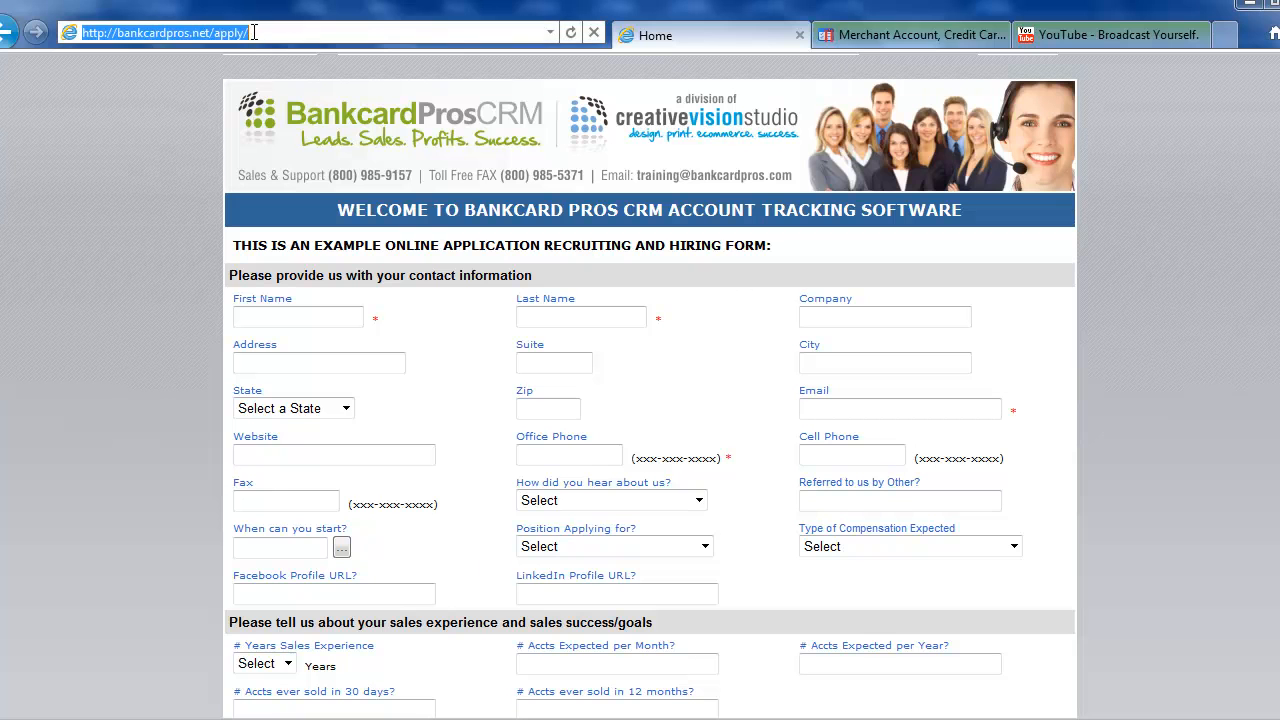
On the MerchantPoint site, open the Career Opportunities apply link in a new tab.
left_click(920, 37)
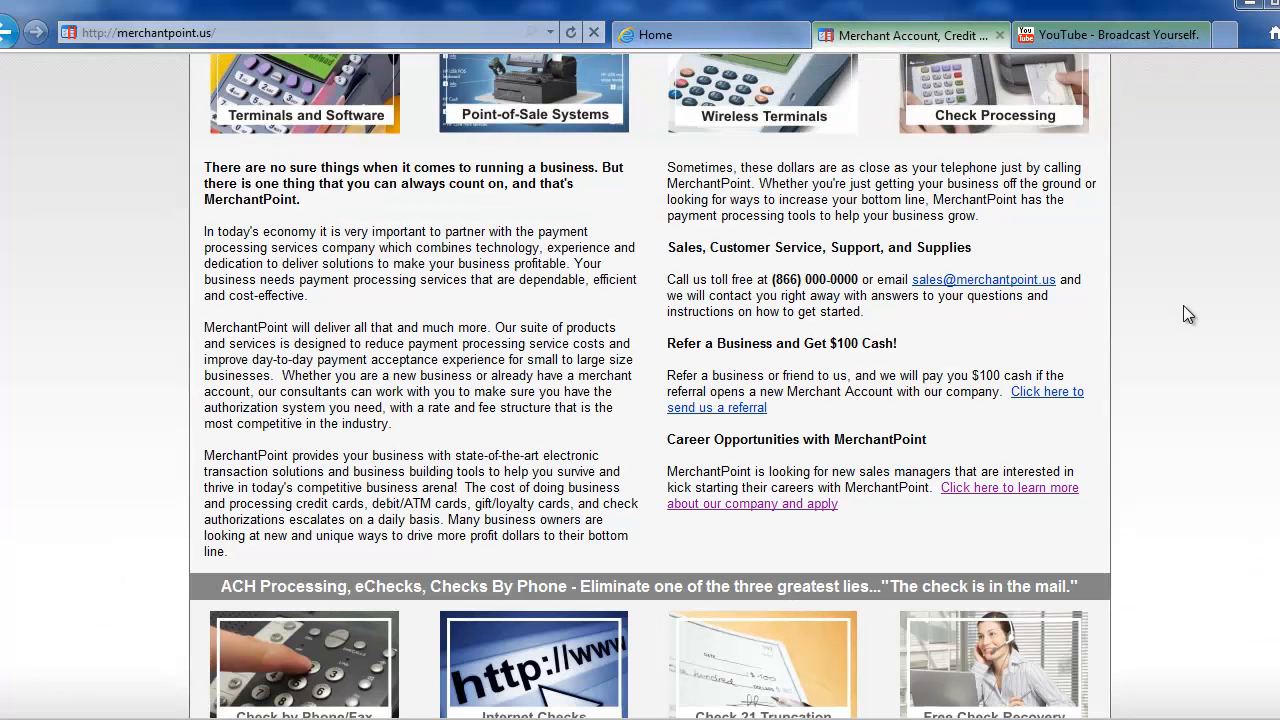
scroll(1183, 315, "up", 5)
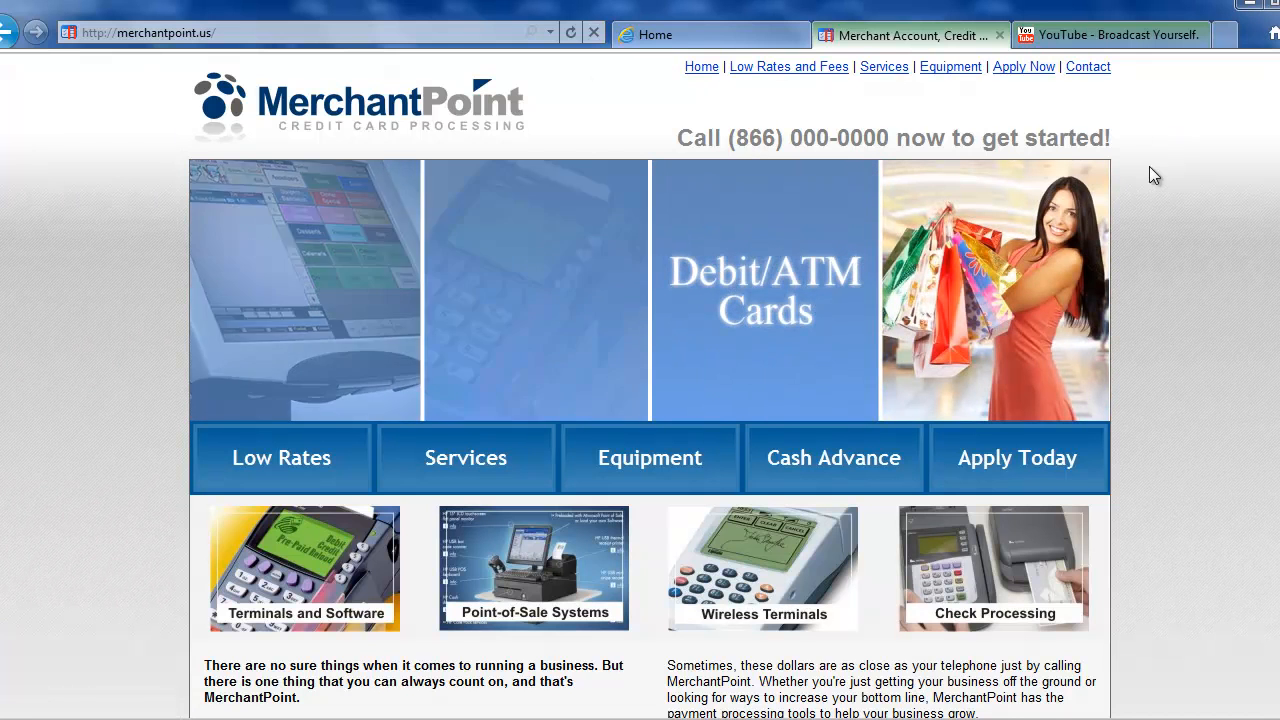
scroll(1149, 167, "down", 1)
scroll(1149, 169, "down", 2)
scroll(1149, 177, "down", 2)
scroll(1149, 177, "down", 1)
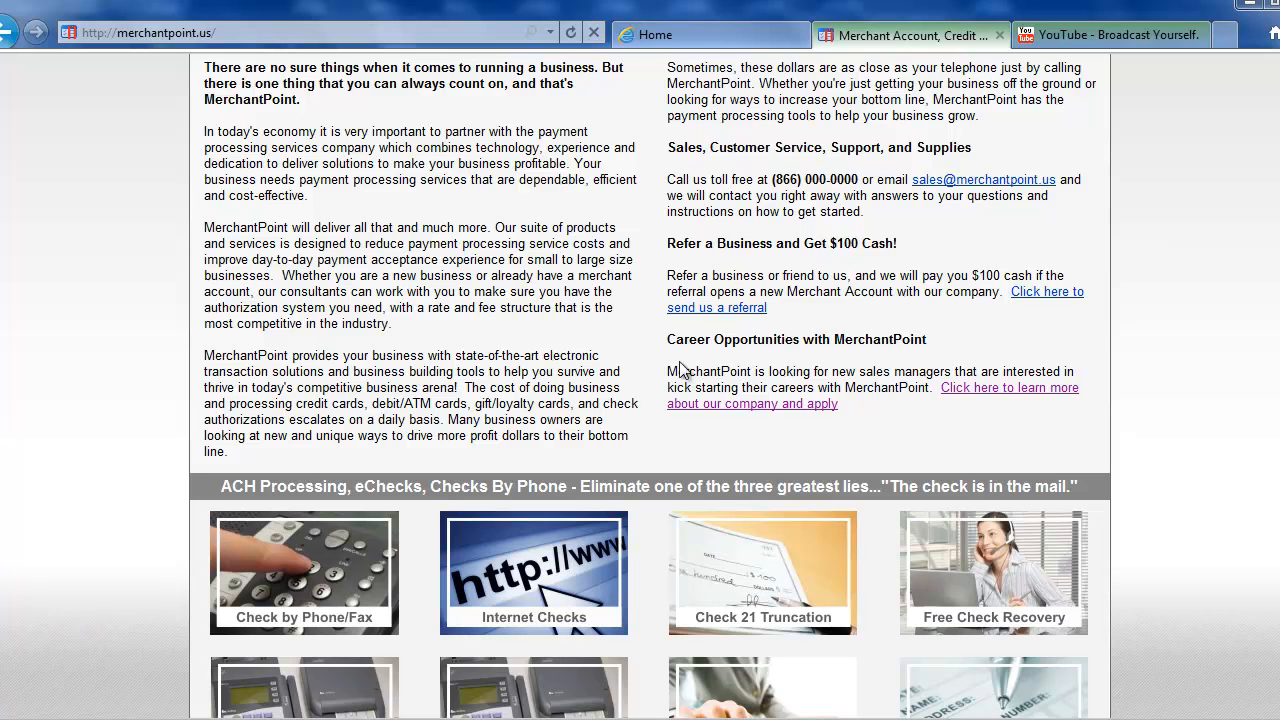
left_click_drag(672, 341, 898, 401)
left_click(959, 405)
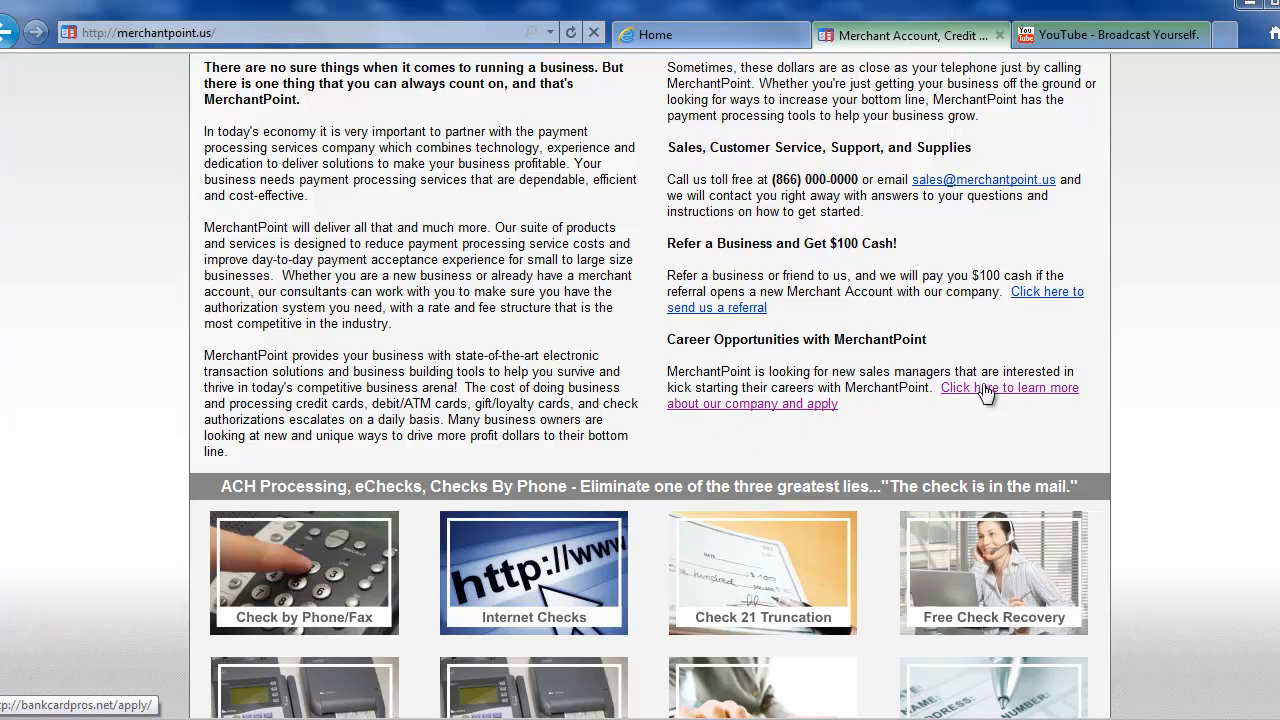
left_click(751, 410)
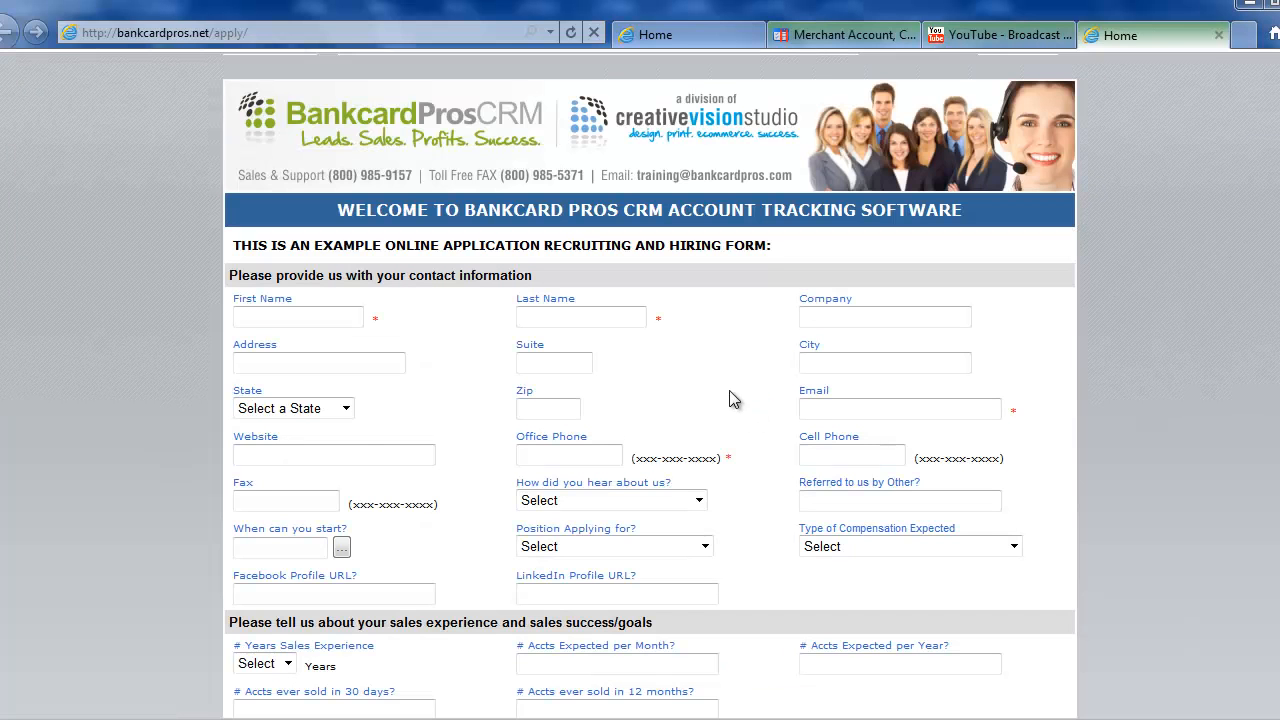
Autofill the contact details with RoboForm Fill Forms and enter 344 as the Suite.
scroll(697, 330, "down", 1)
scroll(697, 337, "down", 2)
scroll(697, 337, "up", 3)
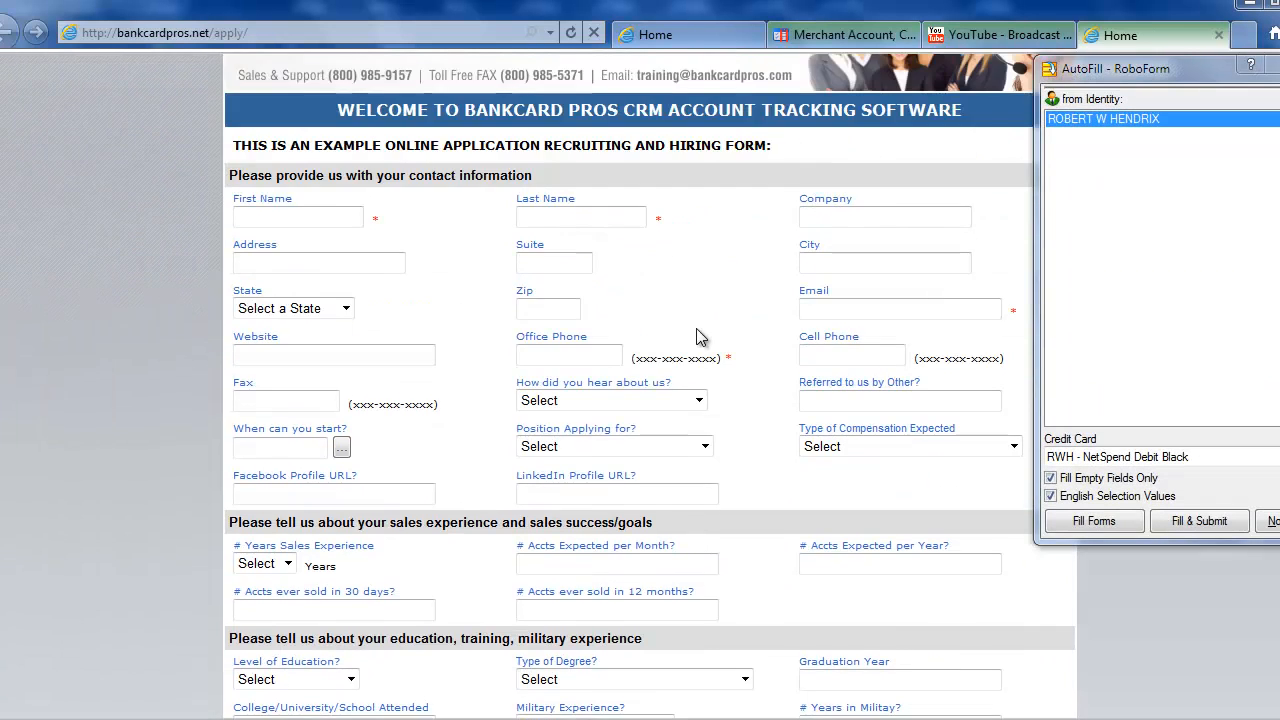
left_click(1100, 521)
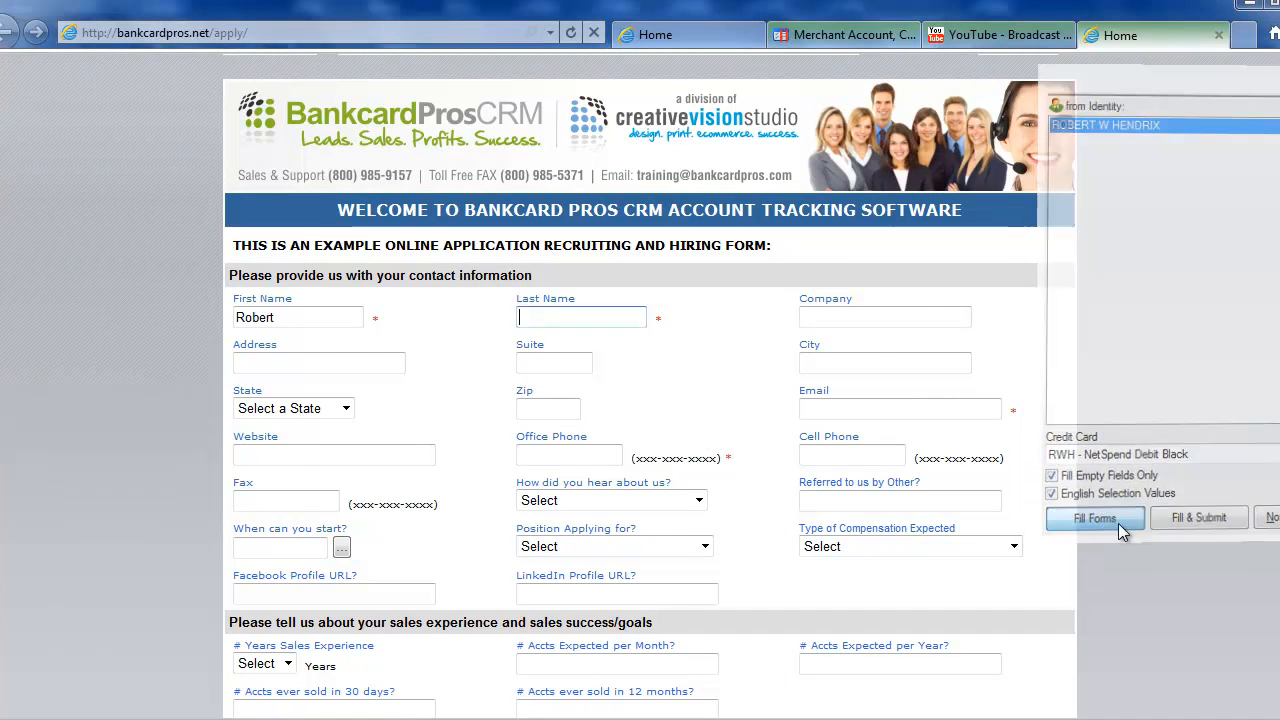
scroll(1169, 425, "up", 3)
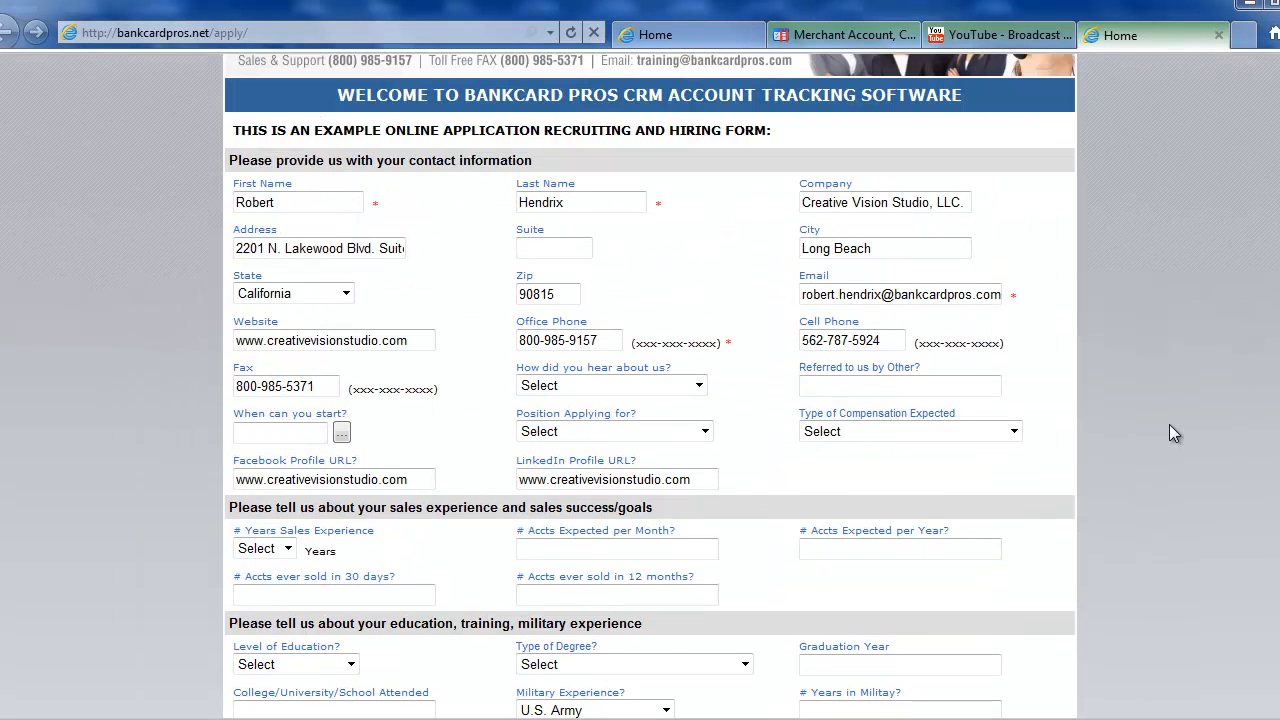
left_click(558, 252)
type("344")
scroll(745, 272, "down", 1)
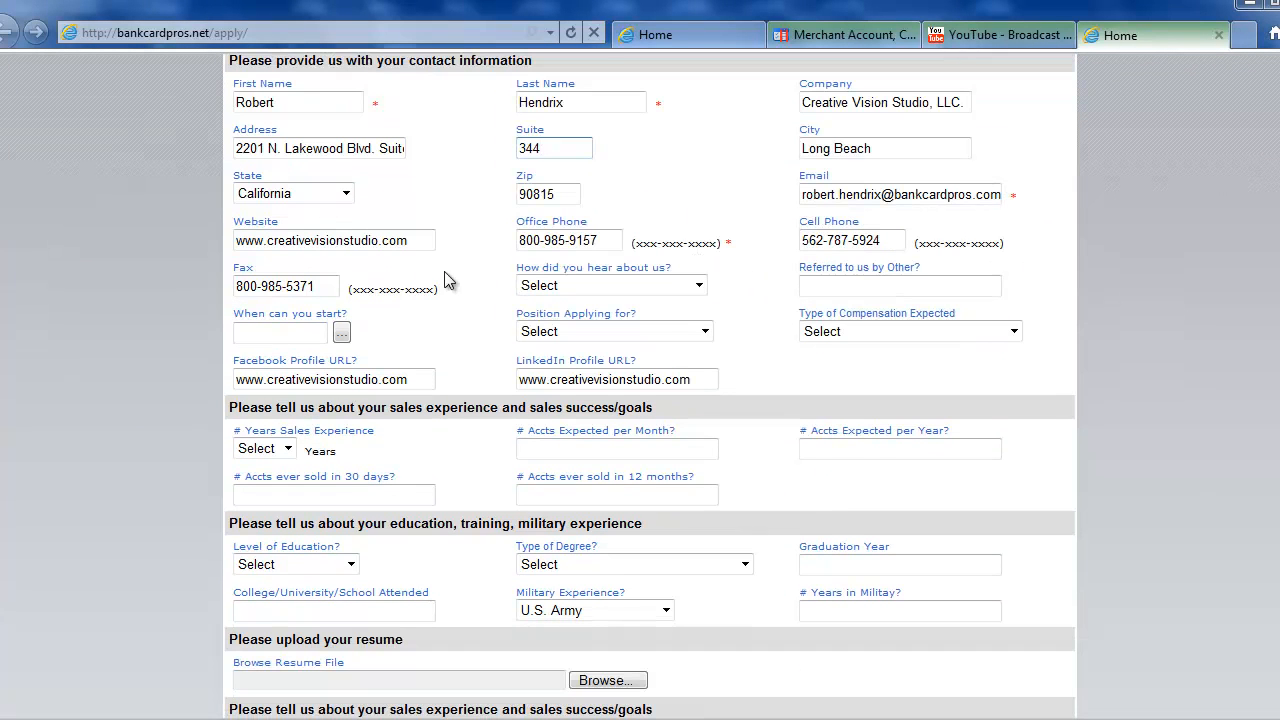
left_click_drag(543, 267, 652, 268)
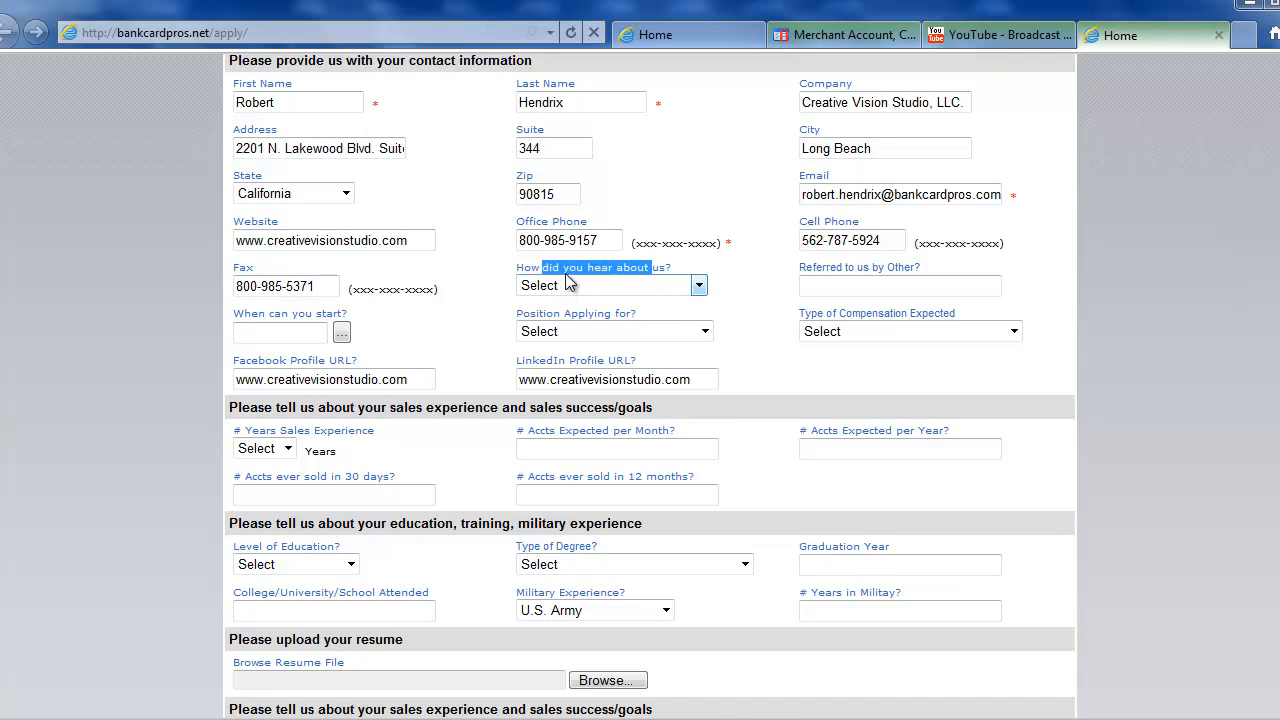
Choose Hotjobs.com as referral source, enter the referrer's name, and set start date 01/24/2011.
left_click(631, 288)
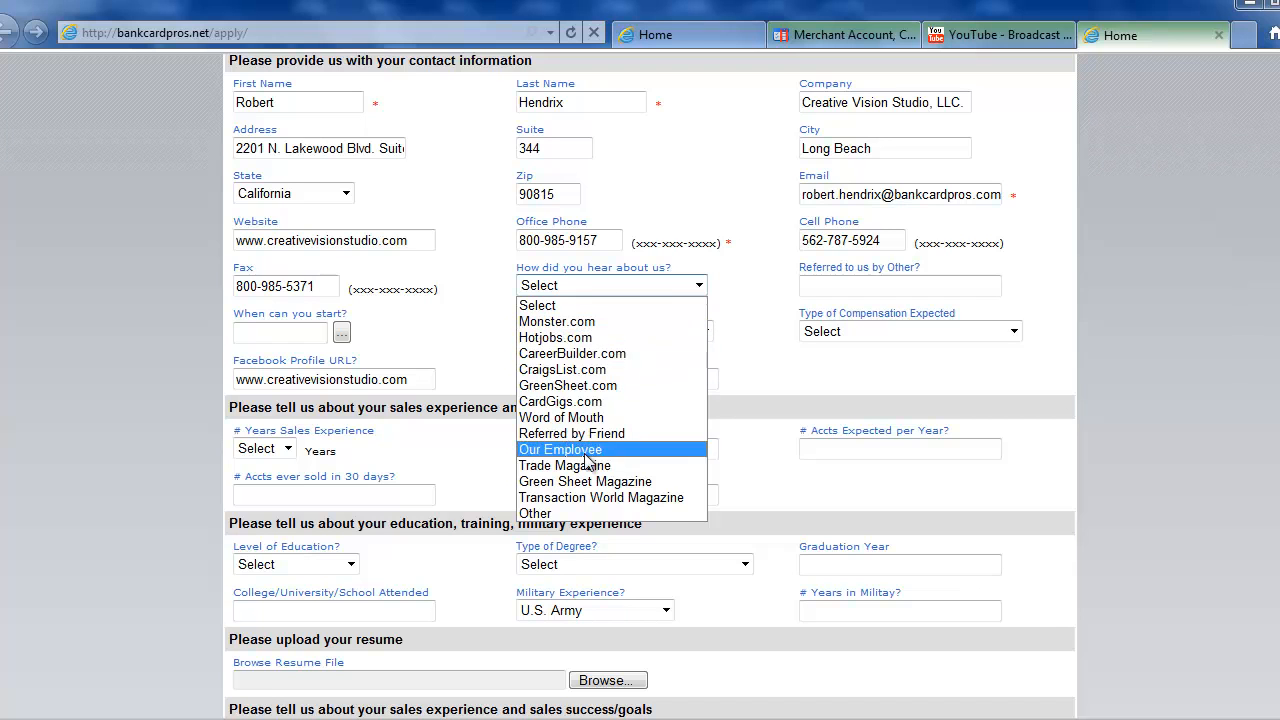
left_click(566, 340)
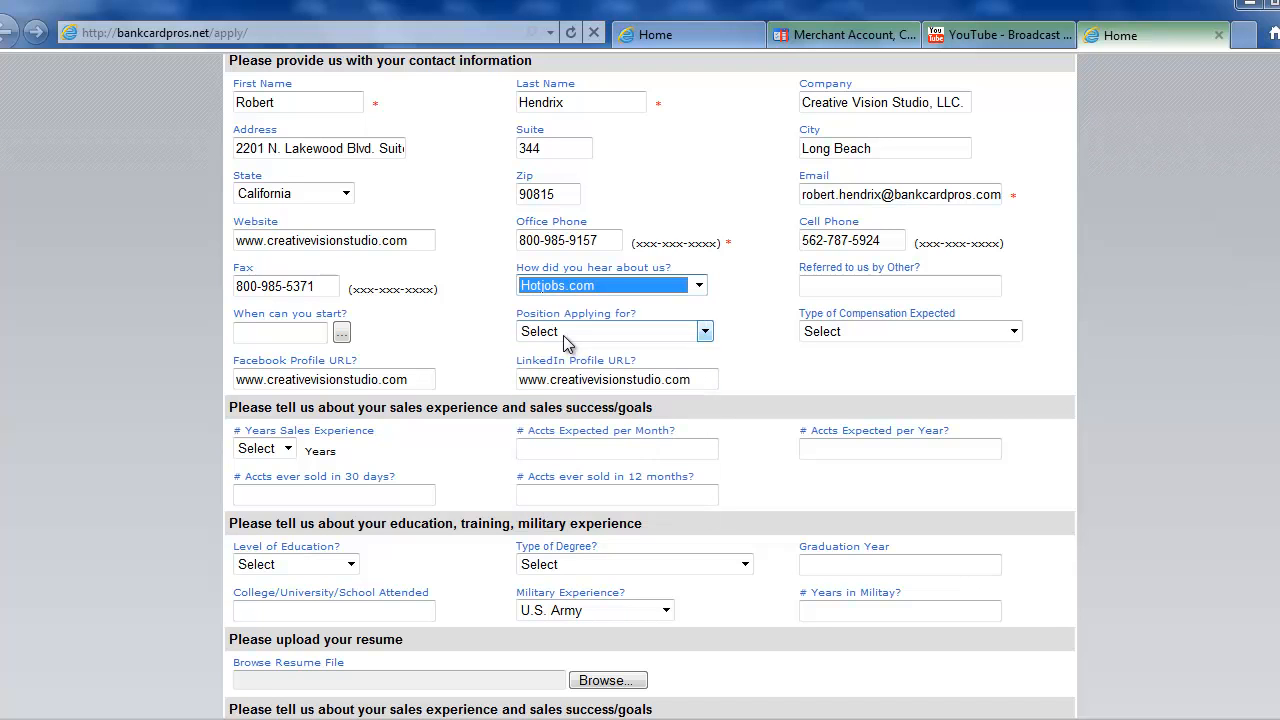
left_click(849, 289)
type("john doe")
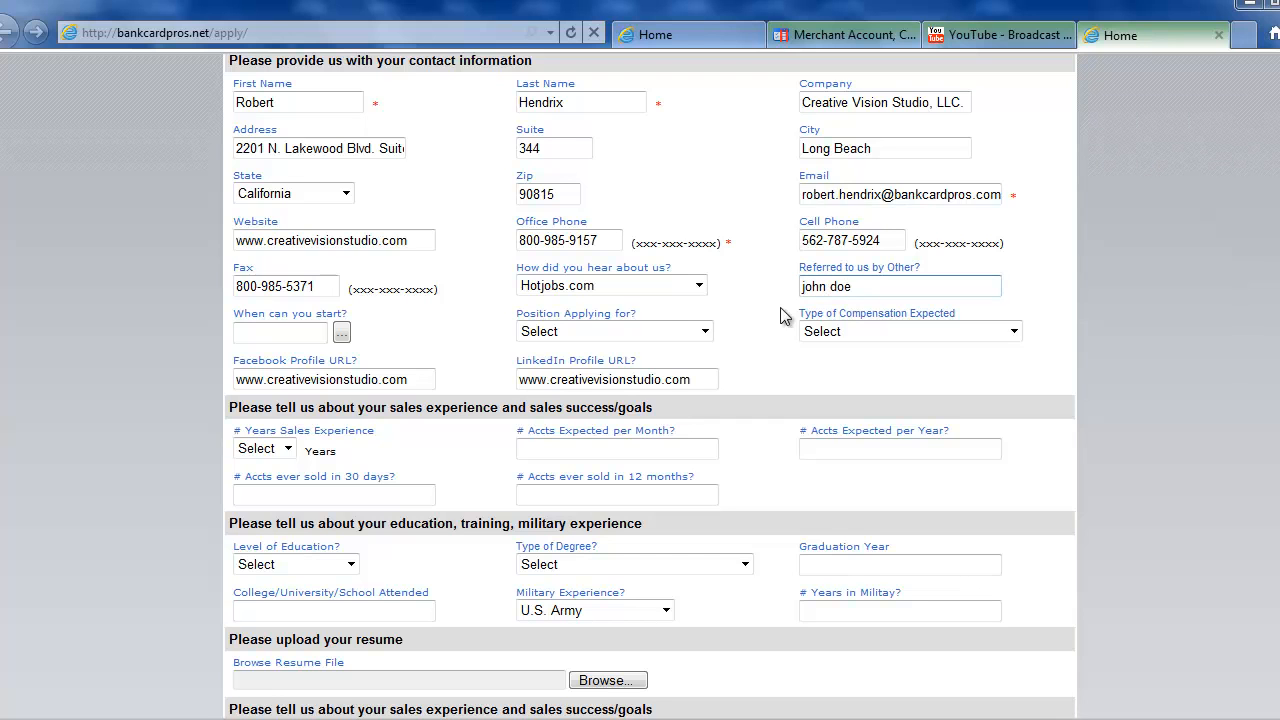
left_click(342, 332)
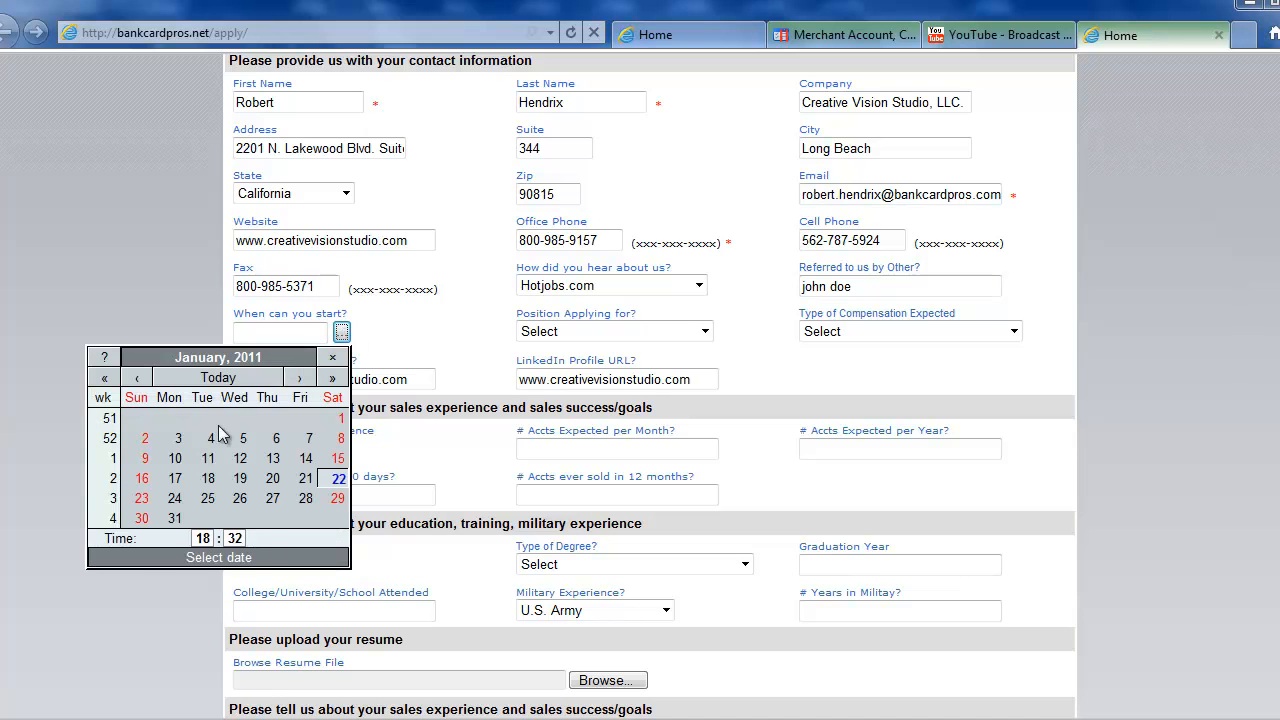
left_click(174, 498)
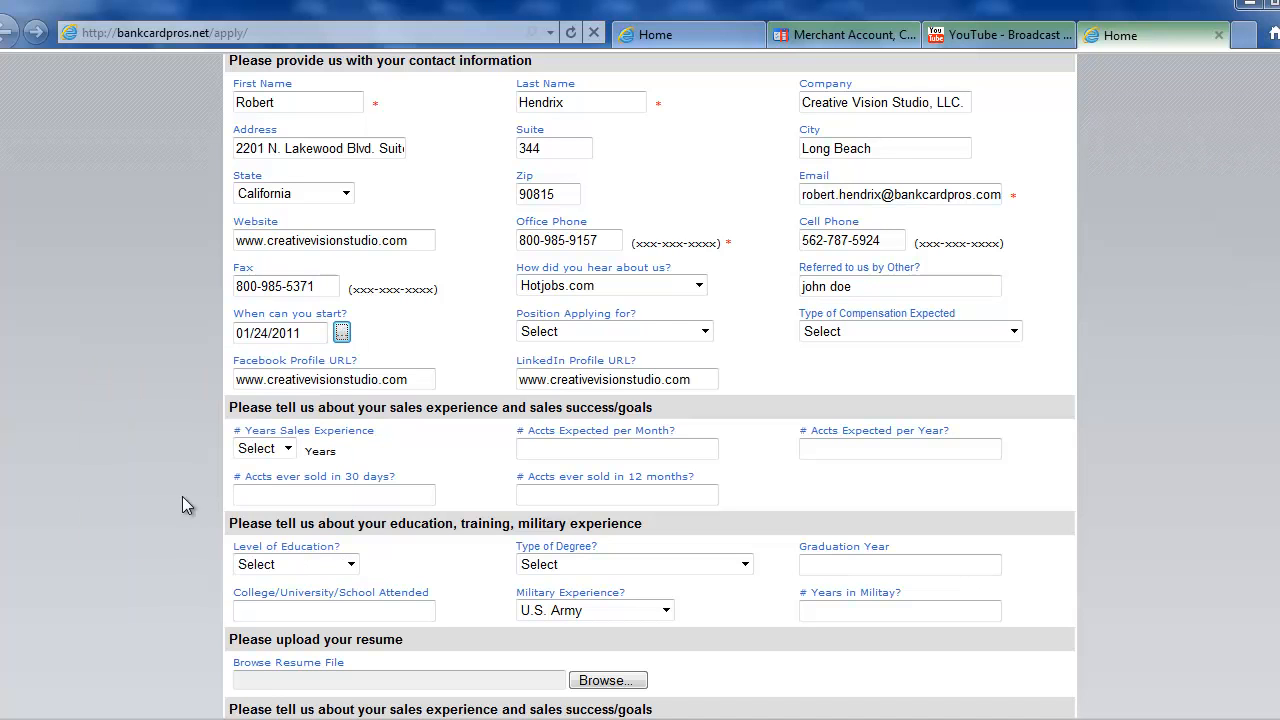
Choose Sales Executive as the position and Residuals + Upfront Commissions as compensation.
left_click(620, 331)
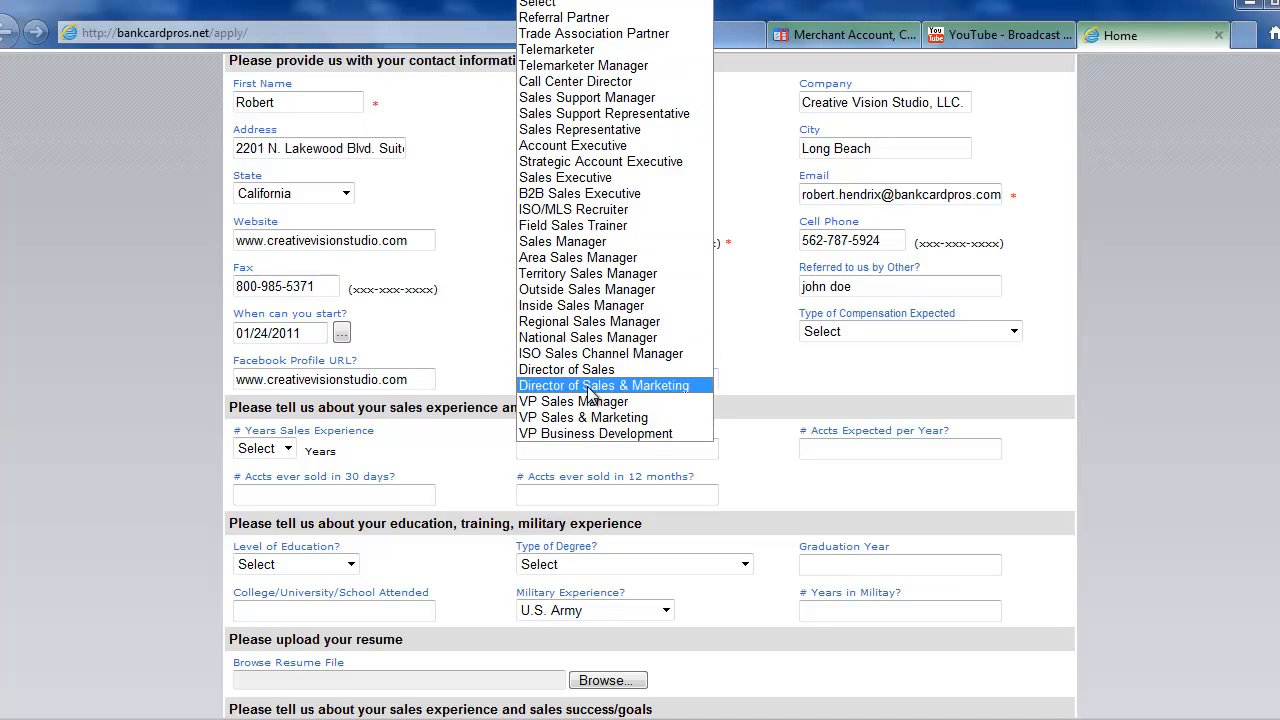
left_click(573, 177)
left_click(755, 343)
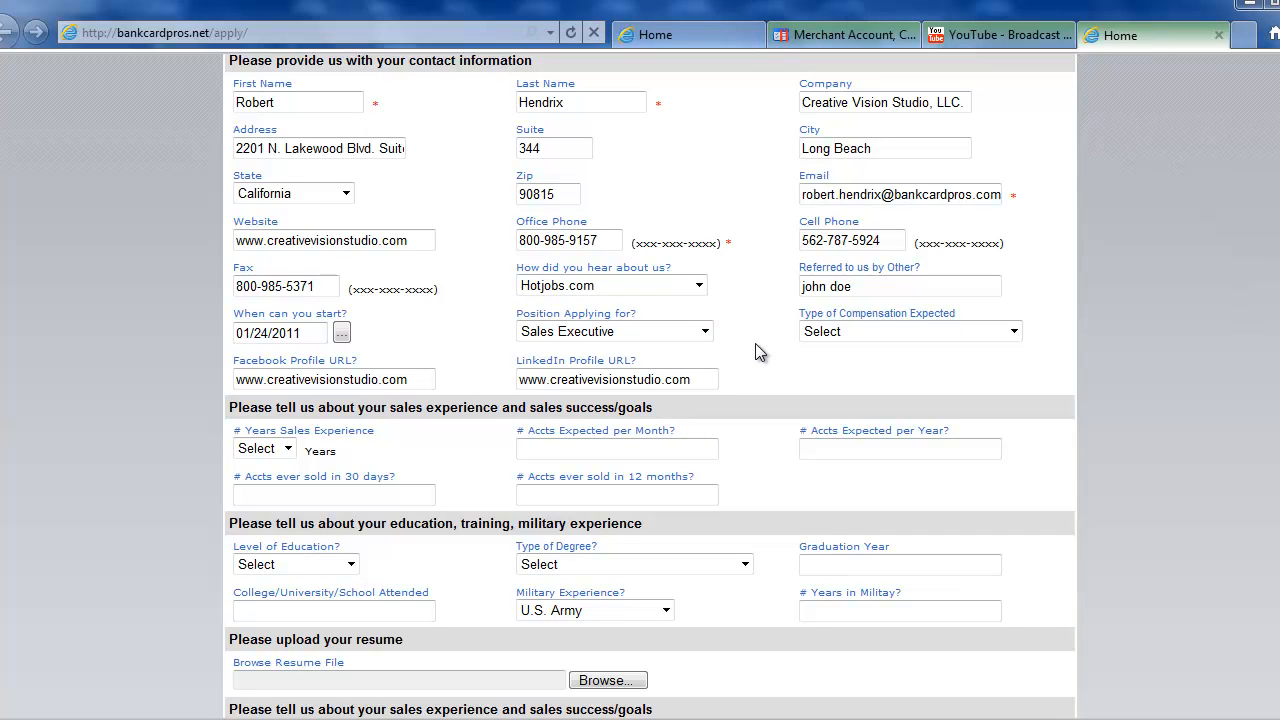
left_click(975, 338)
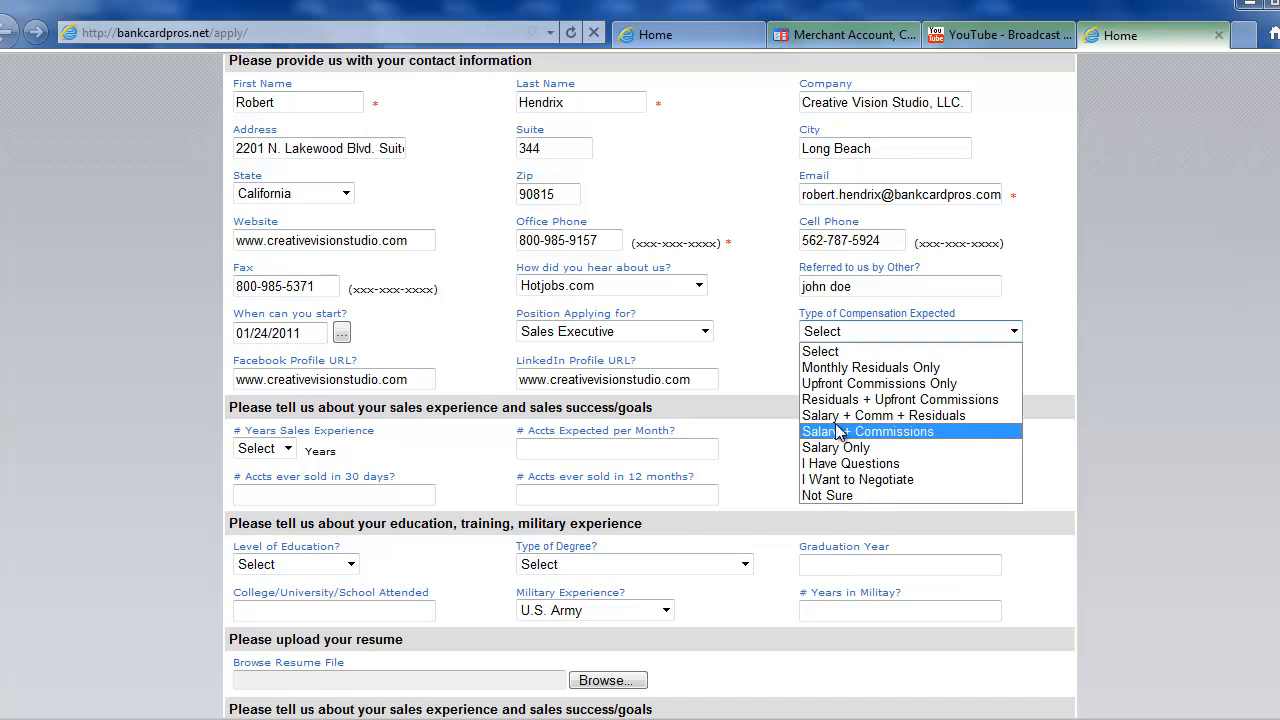
left_click(882, 400)
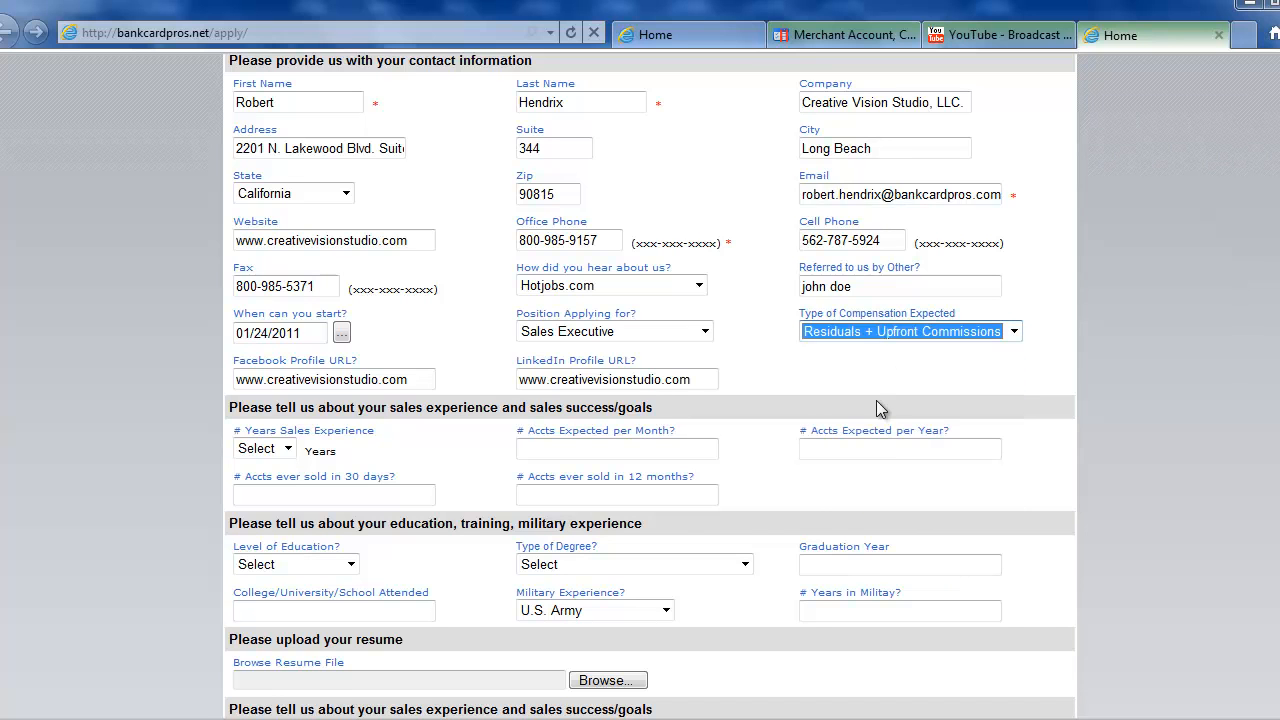
left_click(853, 370)
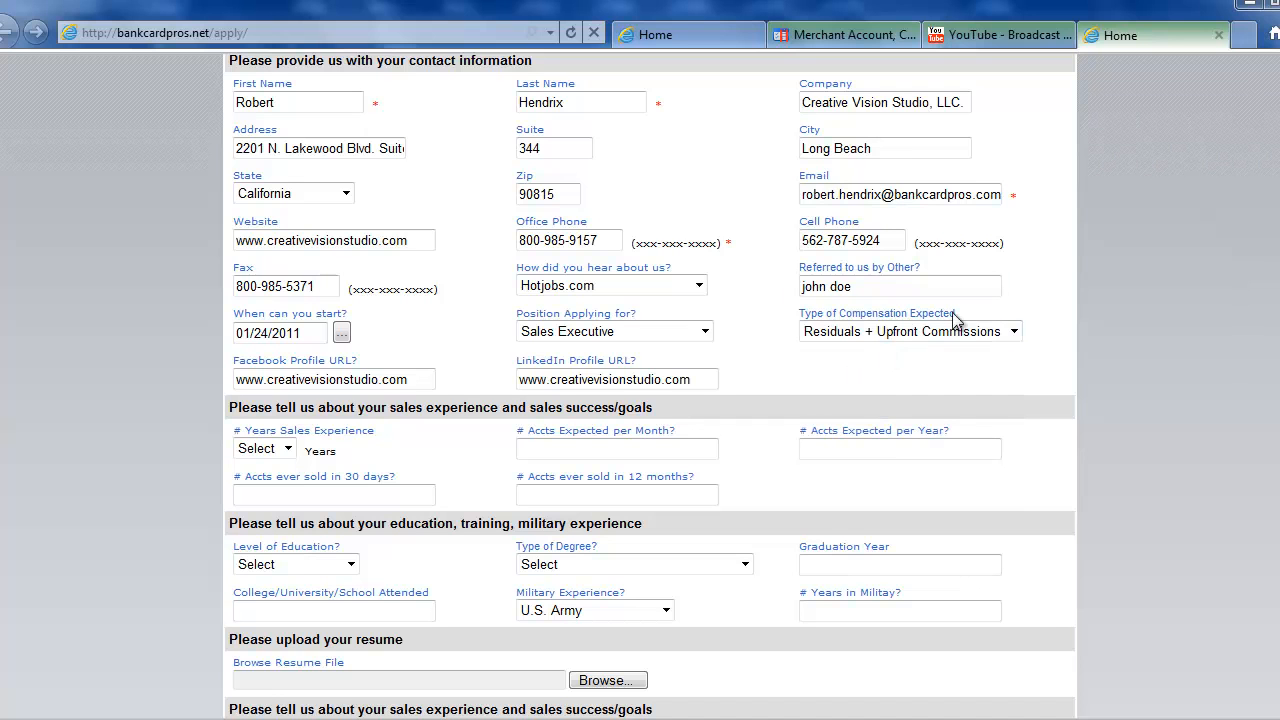
Enter 10 years experience, 25 accounts/month, 100/year, 15 in 30 days, 55 in 12 months.
scroll(480, 405, "down", 2)
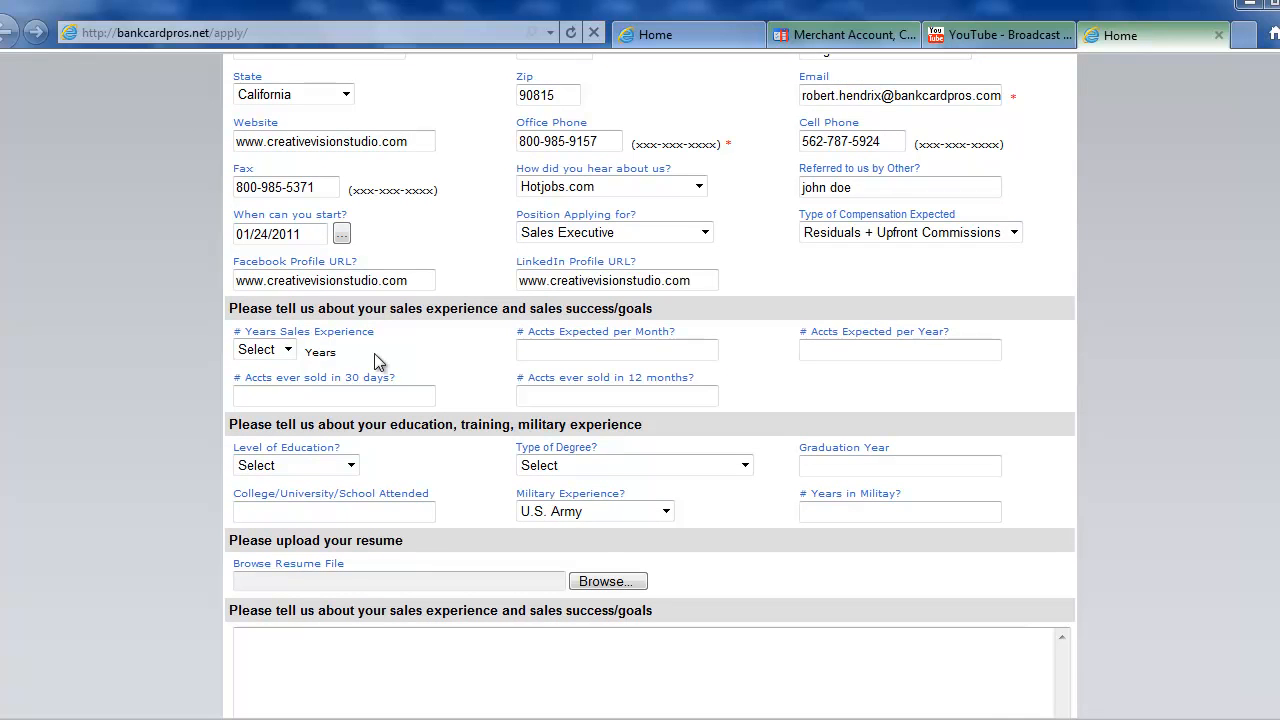
left_click(265, 355)
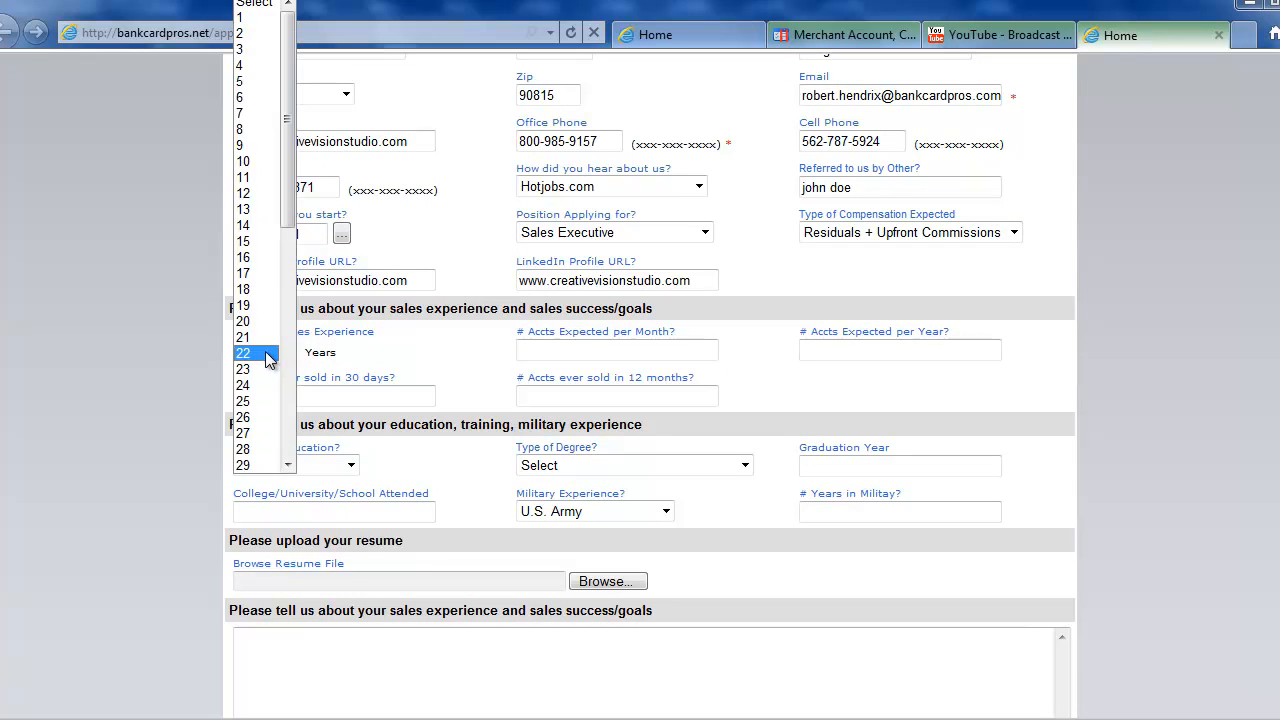
left_click(261, 164)
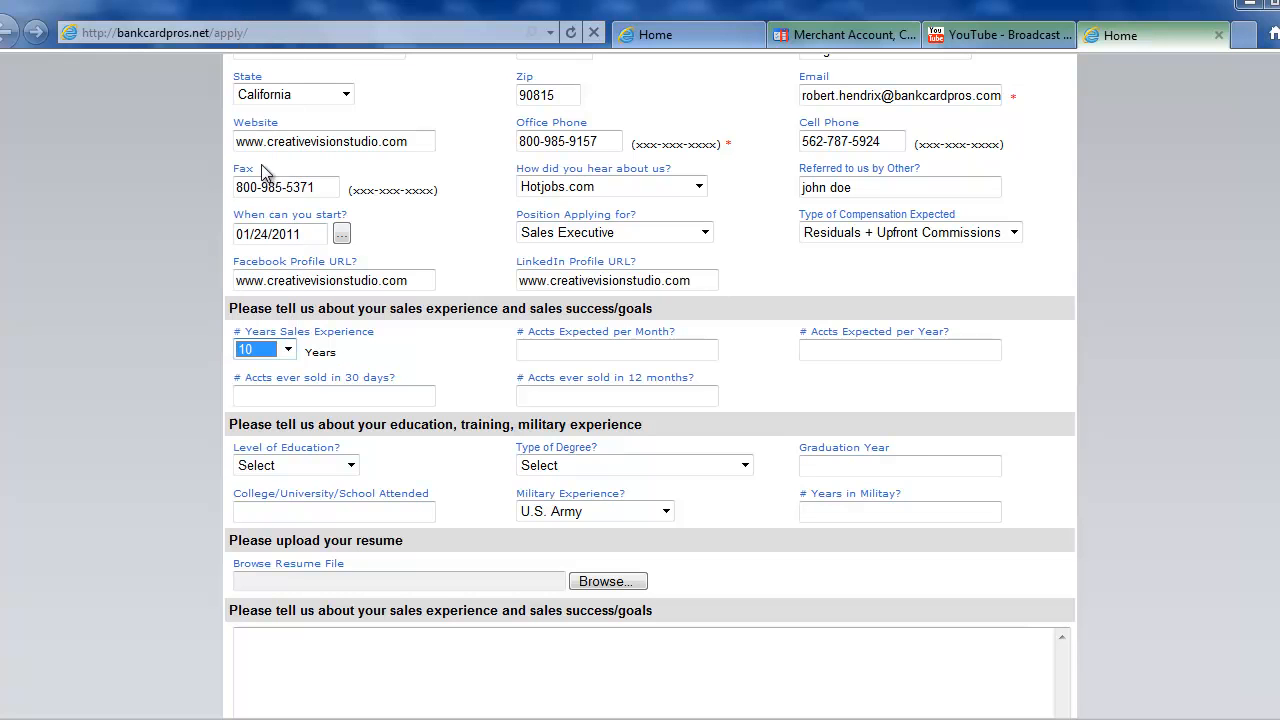
left_click(557, 352)
type("25")
left_click(876, 348)
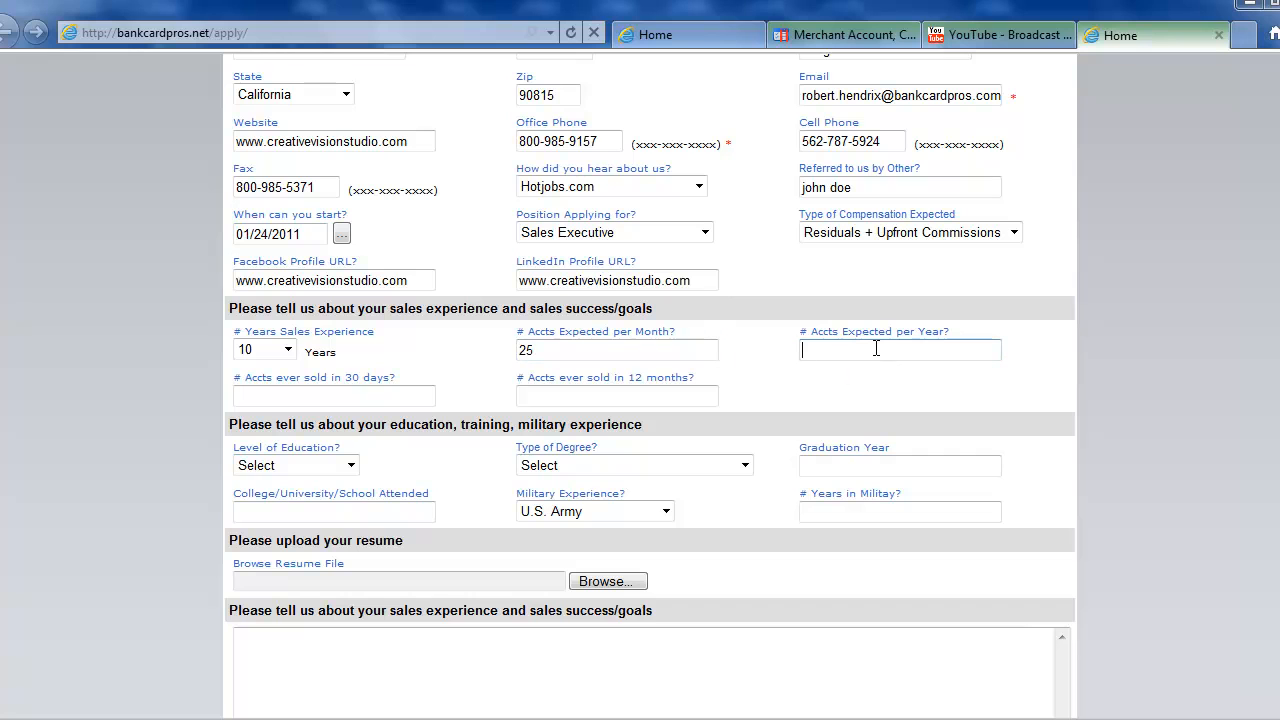
type("100")
left_click(365, 402)
left_click(567, 394)
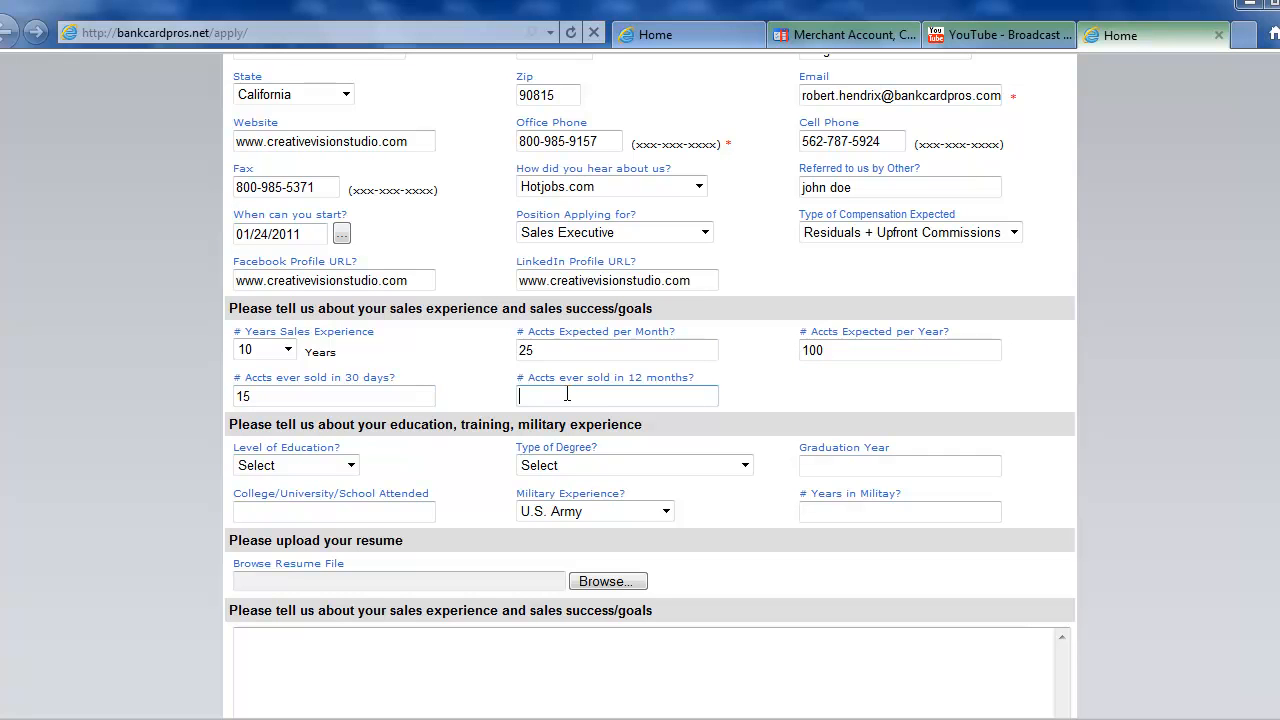
scroll(567, 394, "down", 2)
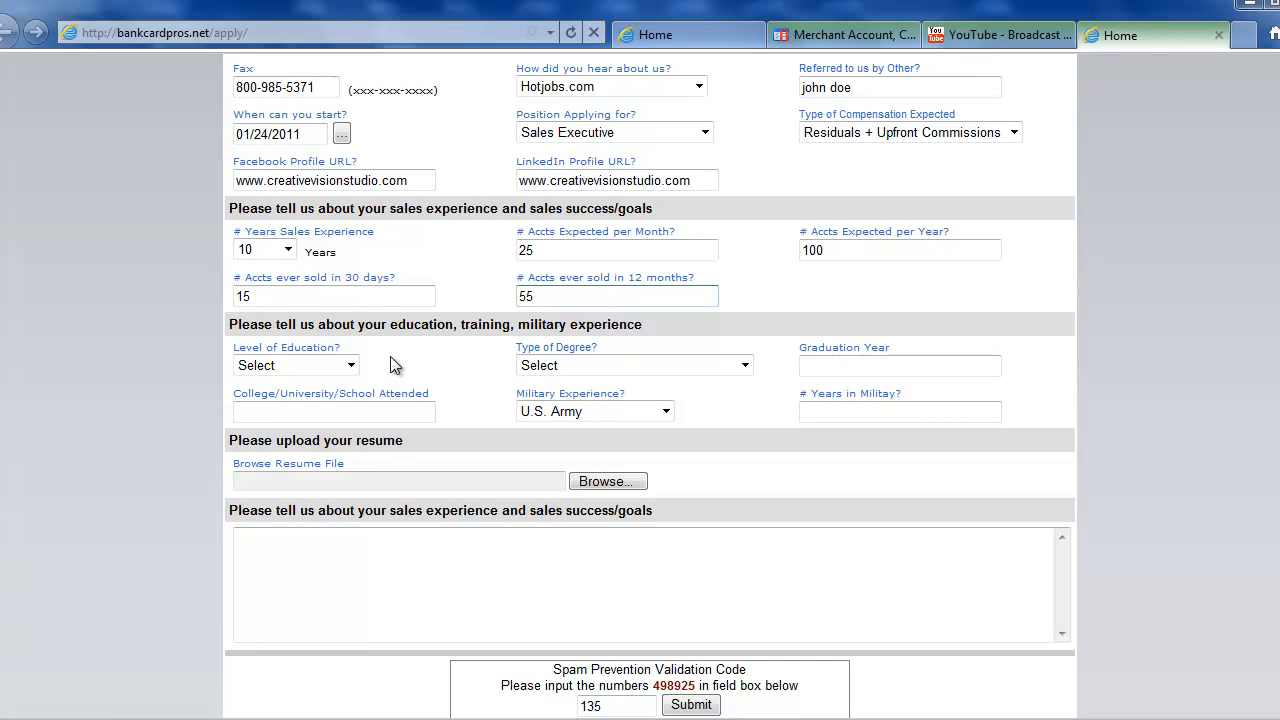
Set education to College, Doctorate (PhD), graduated 1999 from Duke University.
left_click(351, 366)
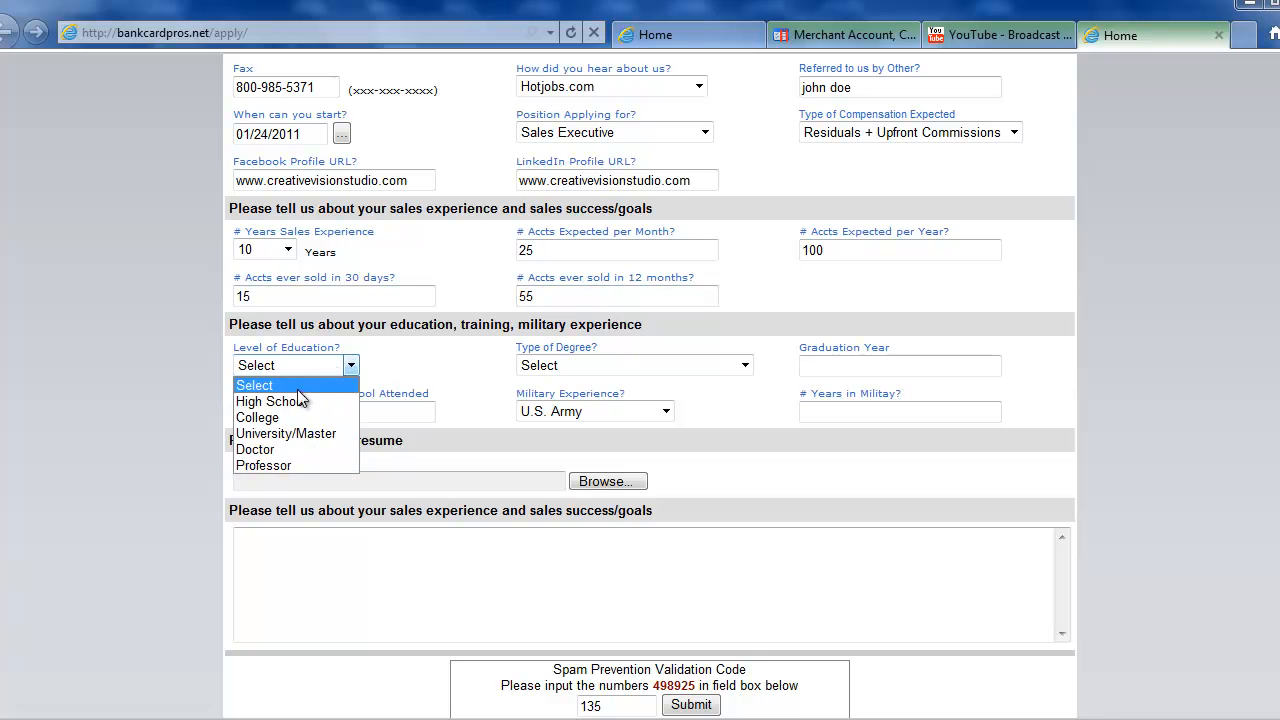
left_click(260, 417)
left_click(563, 366)
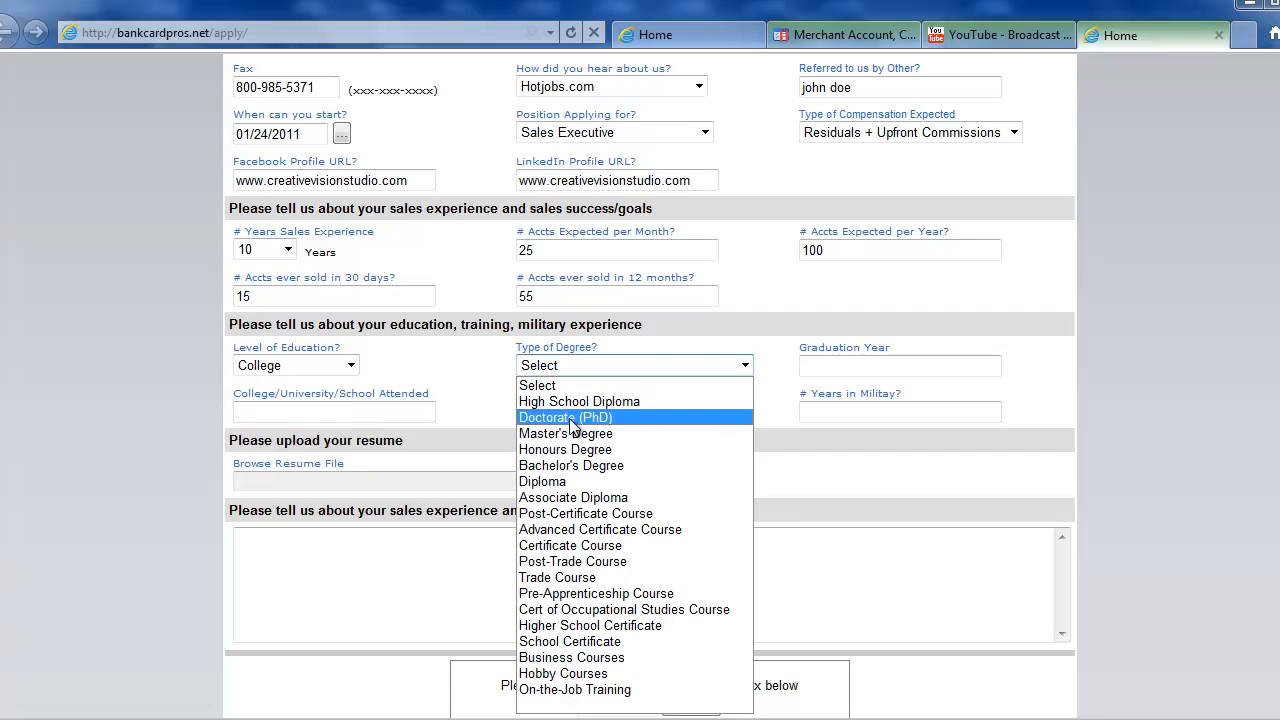
left_click(574, 418)
left_click(862, 367)
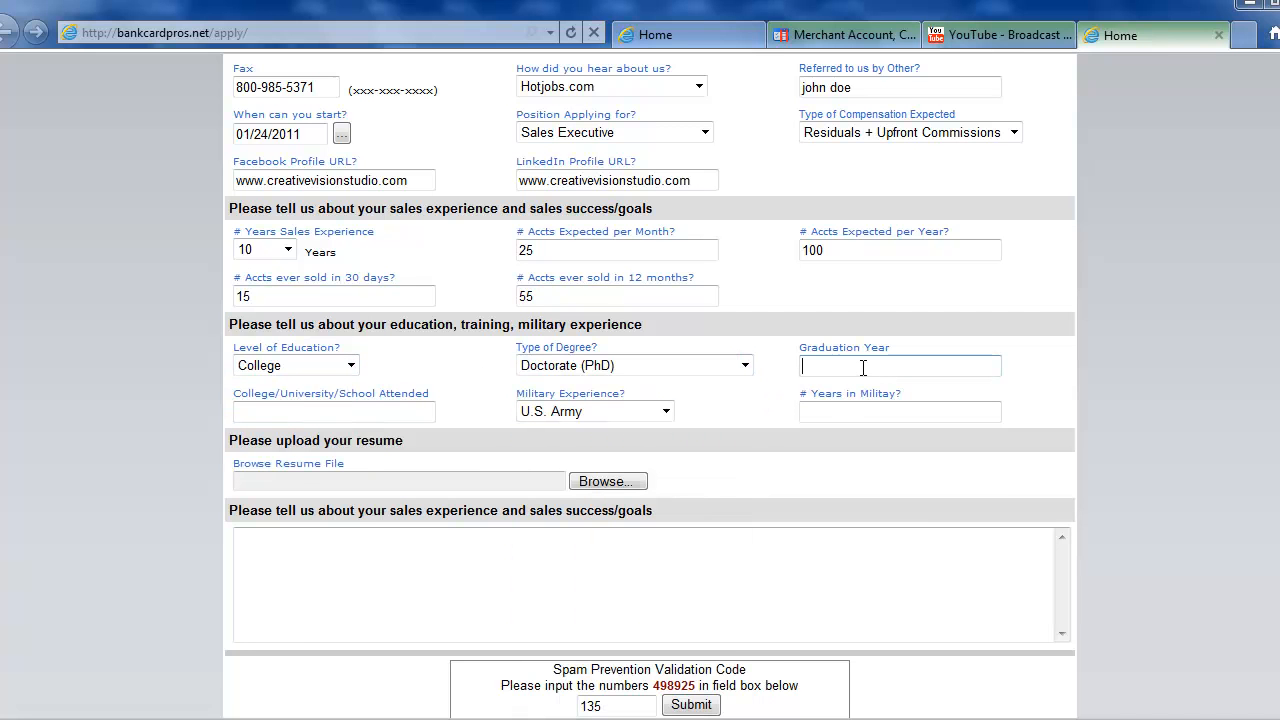
type("1999")
left_click(390, 414)
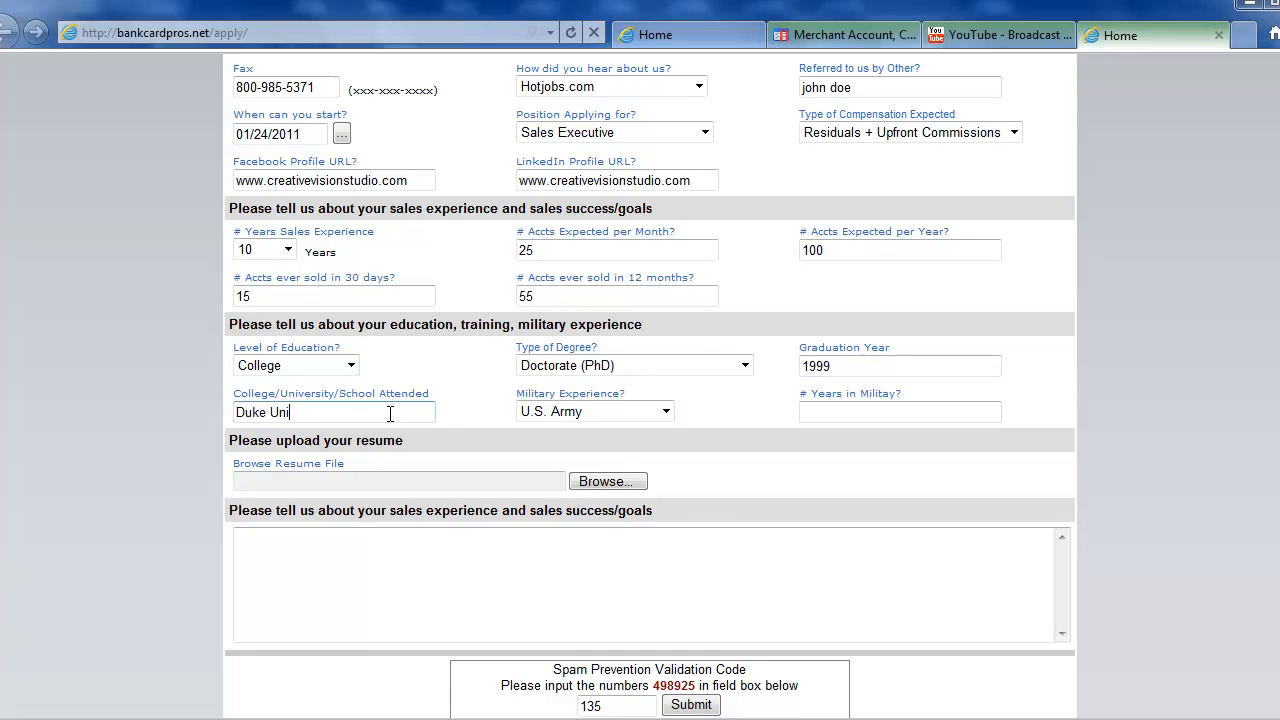
type("Duke University")
Record 4 years of U.S. Navy military service and open the resume file picker.
left_click(539, 414)
left_click(585, 463)
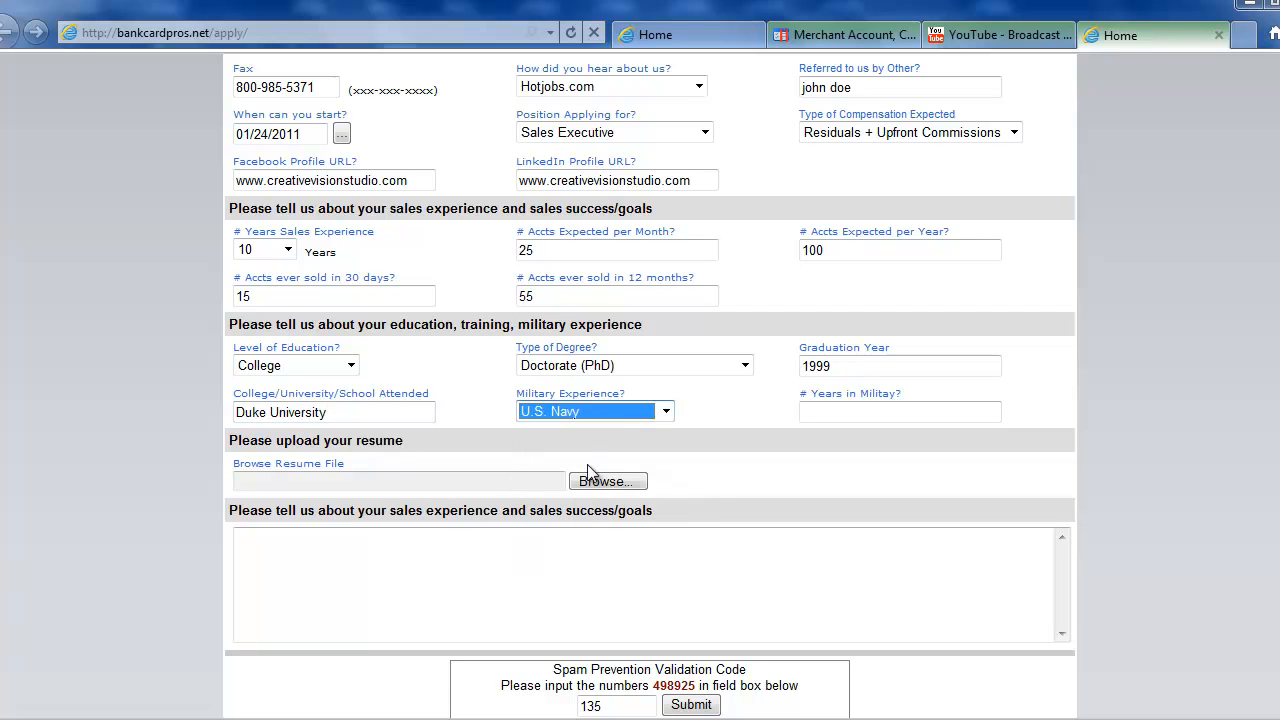
left_click(800, 409)
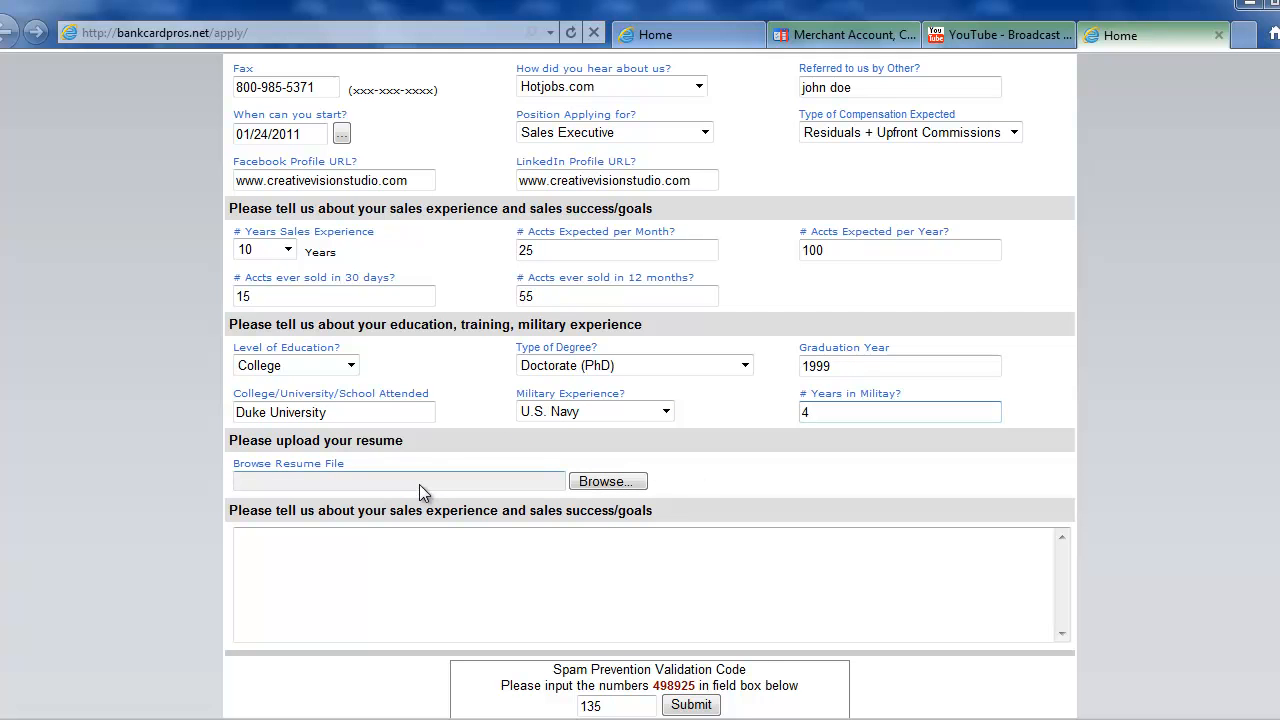
left_click(597, 485)
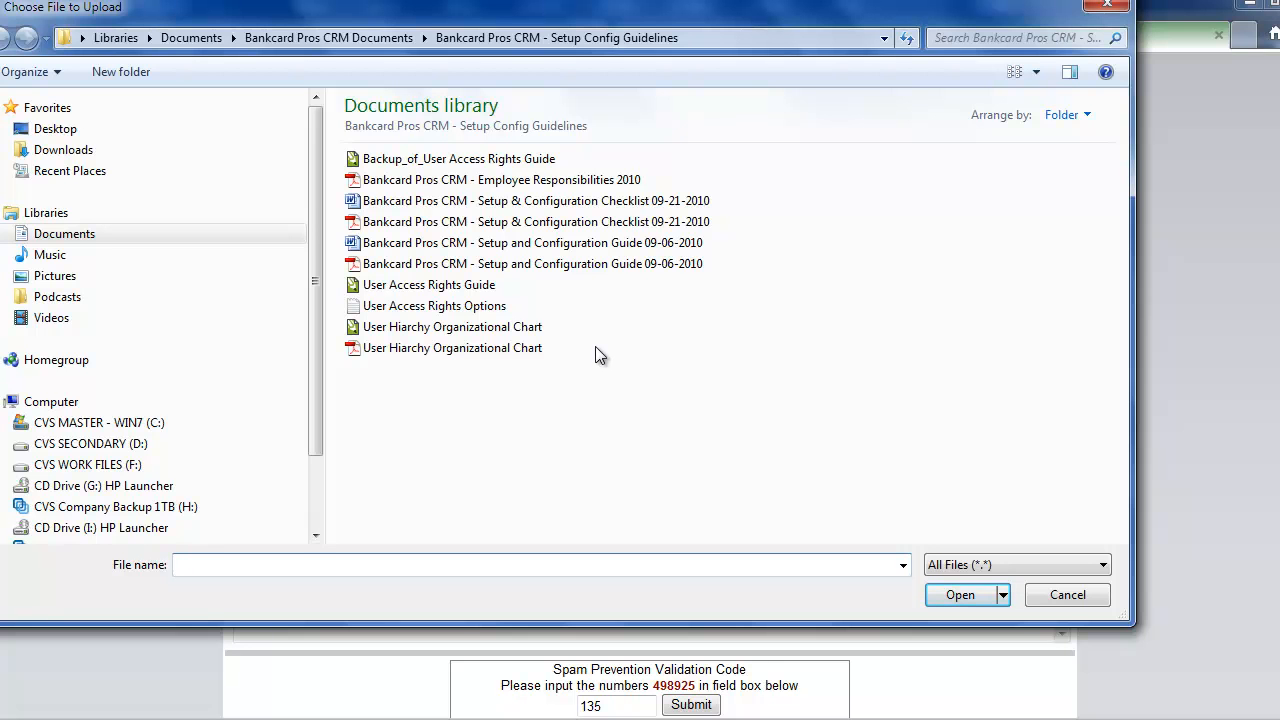
Attach the User Hiarchy Organizational Chart PDF as the resume and type filler text into the goals box.
double_click(481, 347)
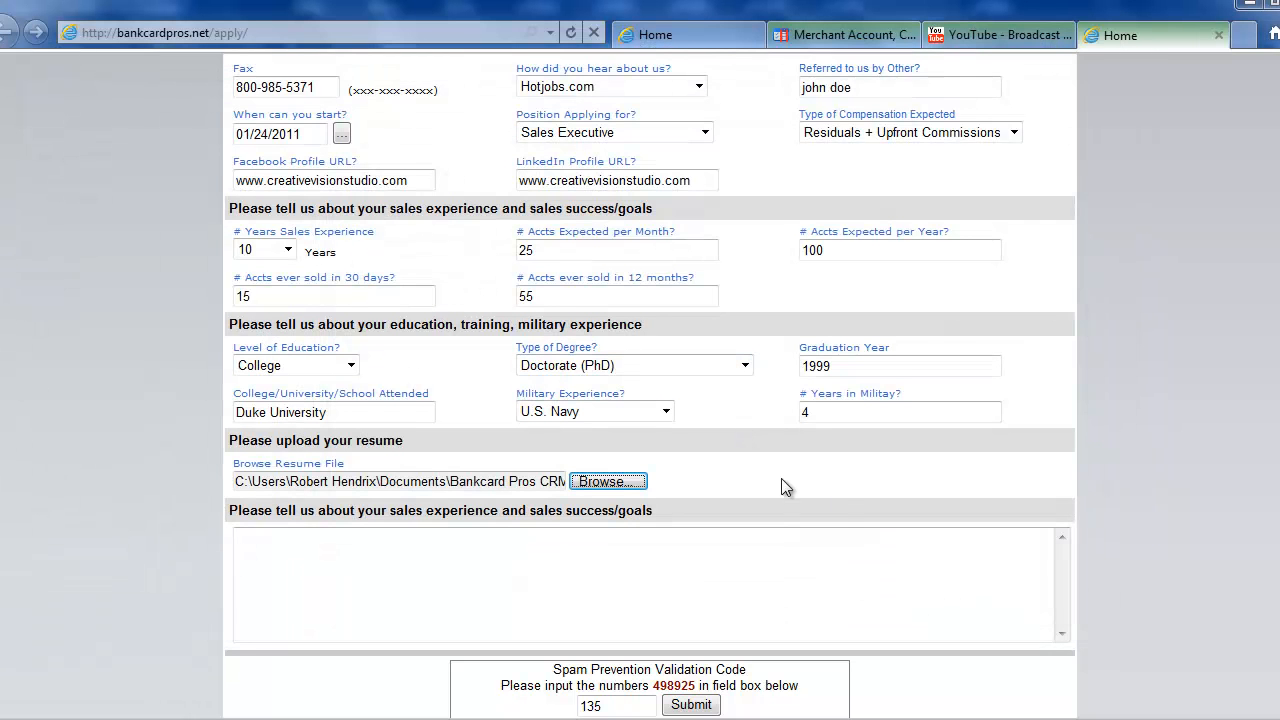
scroll(737, 445, "down", 2)
left_click(836, 487)
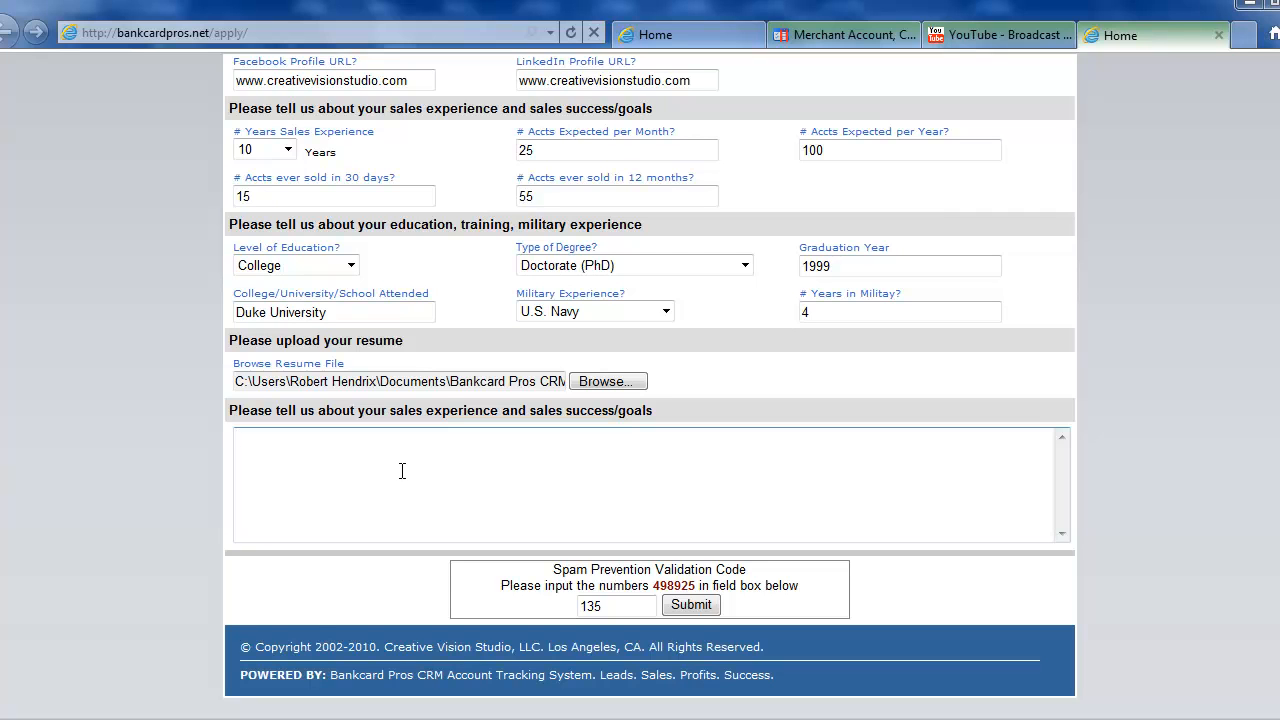
type("sdfgsdefg sdfg sdfg sdfg wrthj wryjht w4rthj wrt")
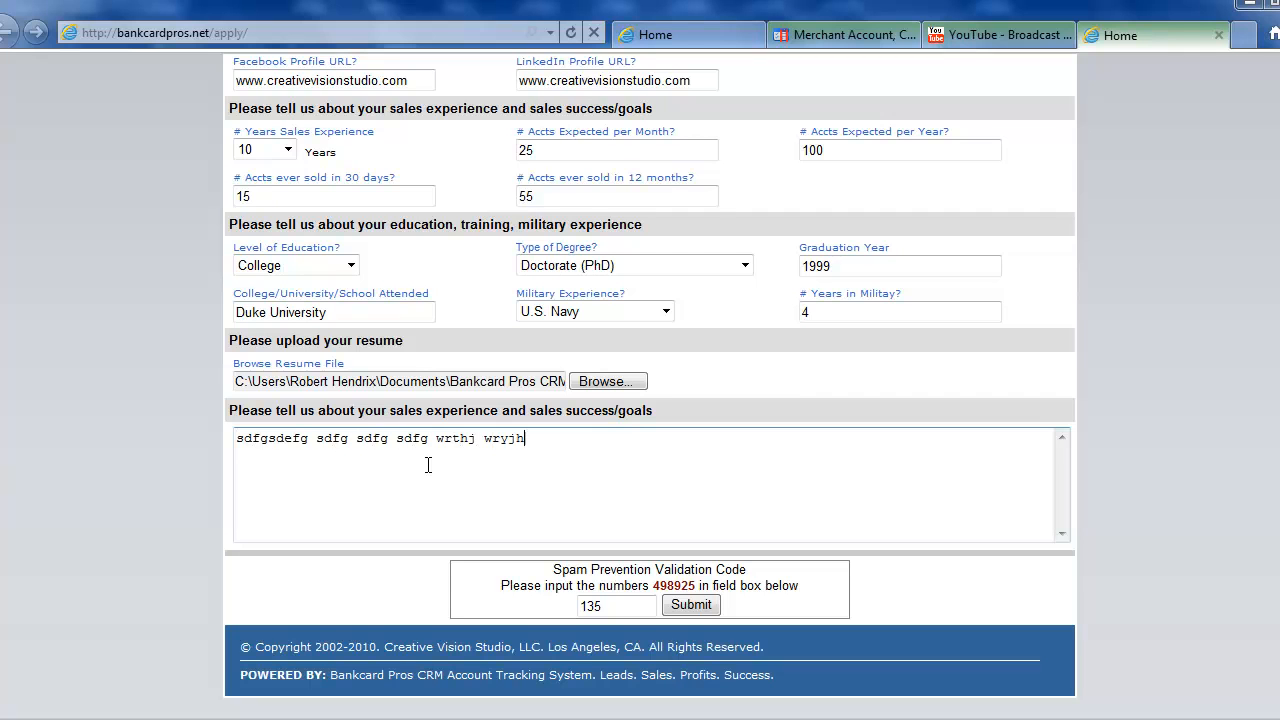
Copy-paste the filler line to lengthen the goals text, then clear the validation code field.
left_click_drag(648, 444, 287, 440)
key("ctrl+c")
left_click(694, 440)
key("ctrl+v")
key("ctrl+v")
key("ctrl+v")
key("ctrl+v")
key("ctrl+v")
key("ctrl+v")
key("ctrl+v")
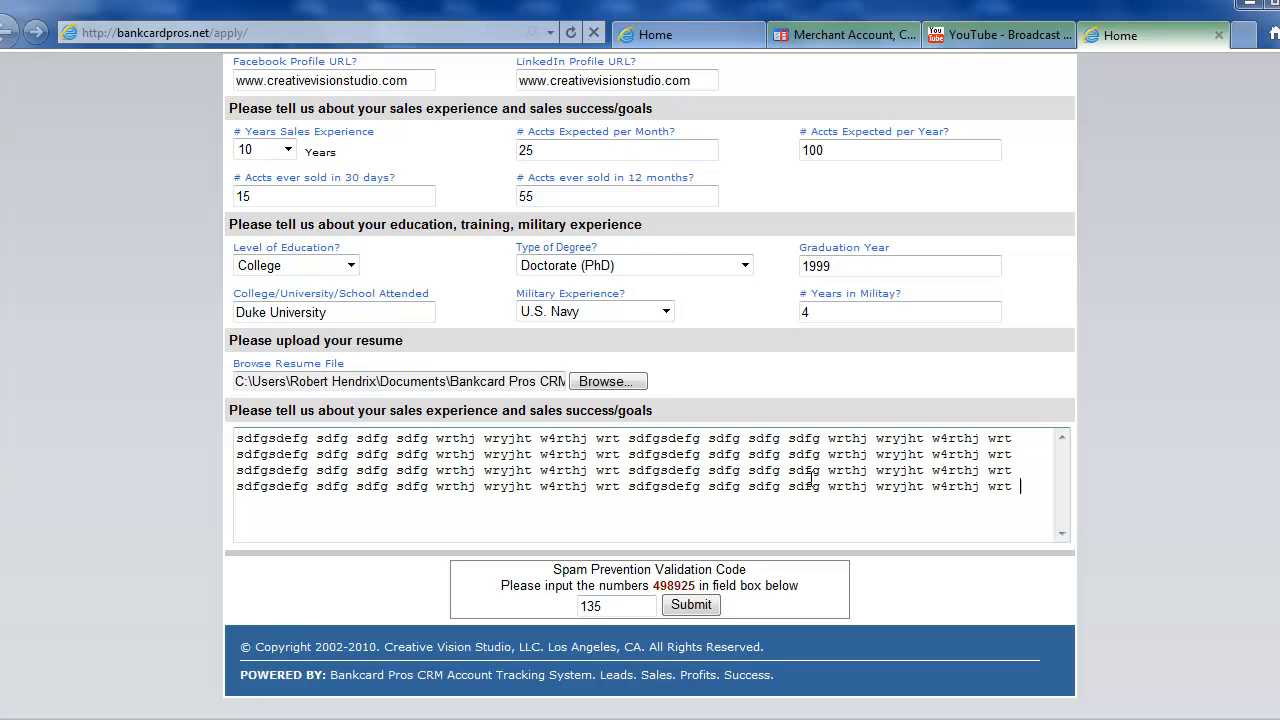
left_click(610, 606)
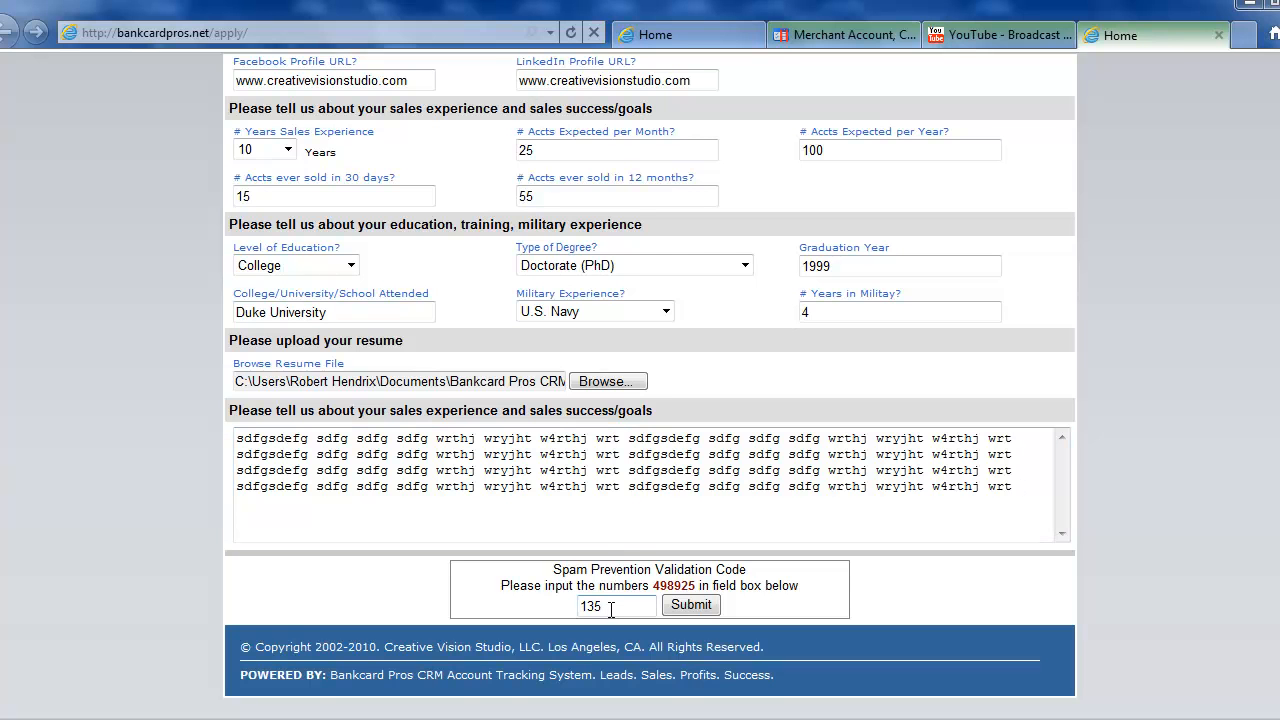
key("BackSpace")
key("BackSpace")
Enter the spam validation code and prefix the company name with TEST.
type("49")
scroll(1129, 496, "up", 5)
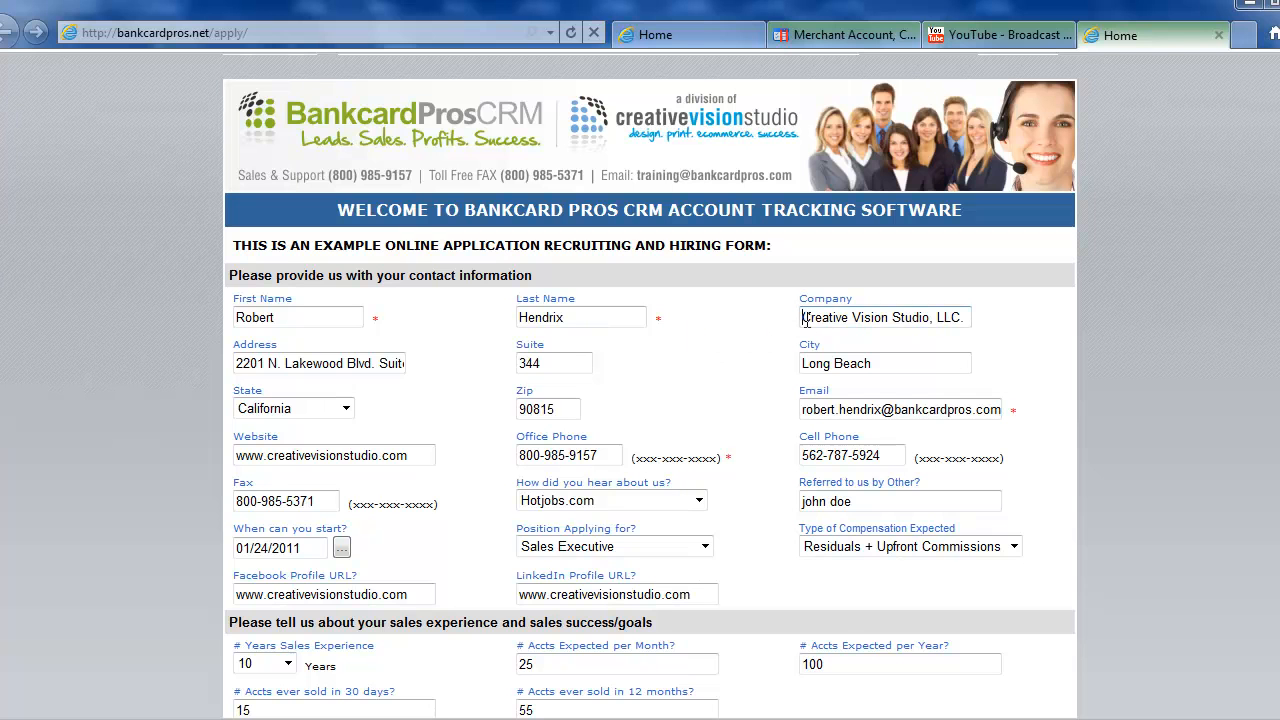
type("TEST")
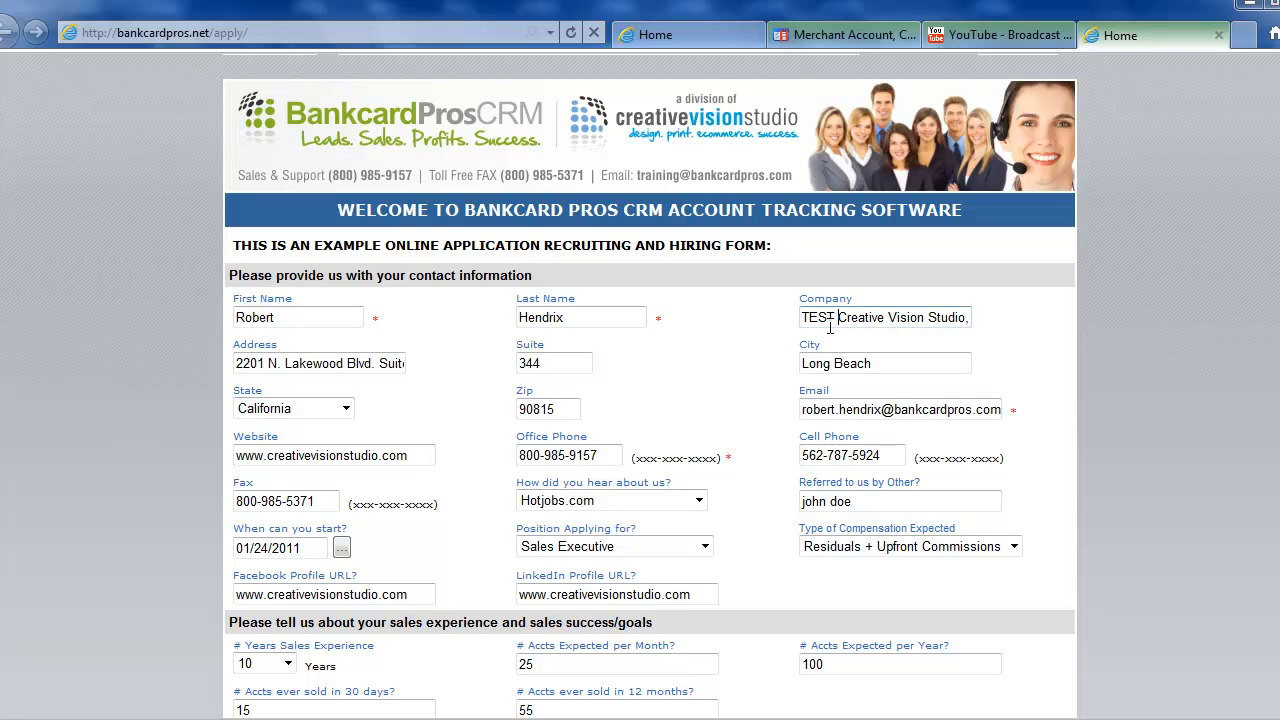
Submit the application and review the thank-you confirmation page.
scroll(1161, 419, "down", 4)
scroll(1161, 419, "down", 1)
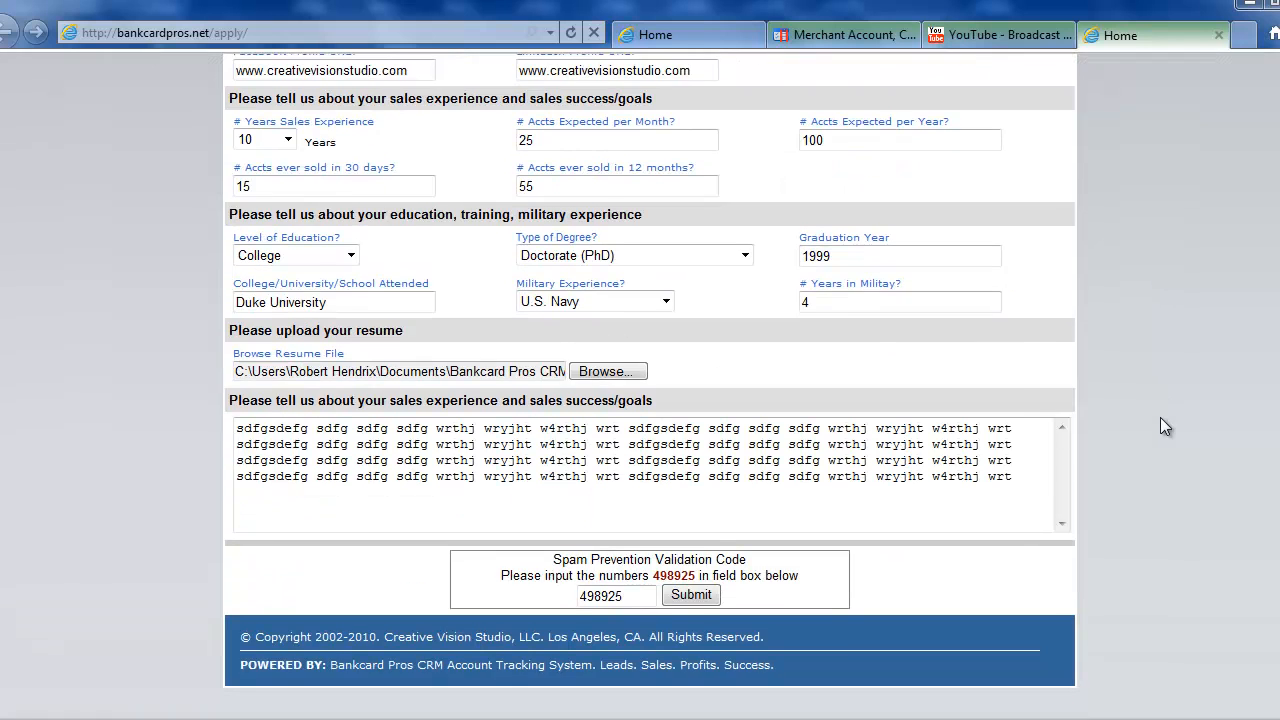
left_click(694, 594)
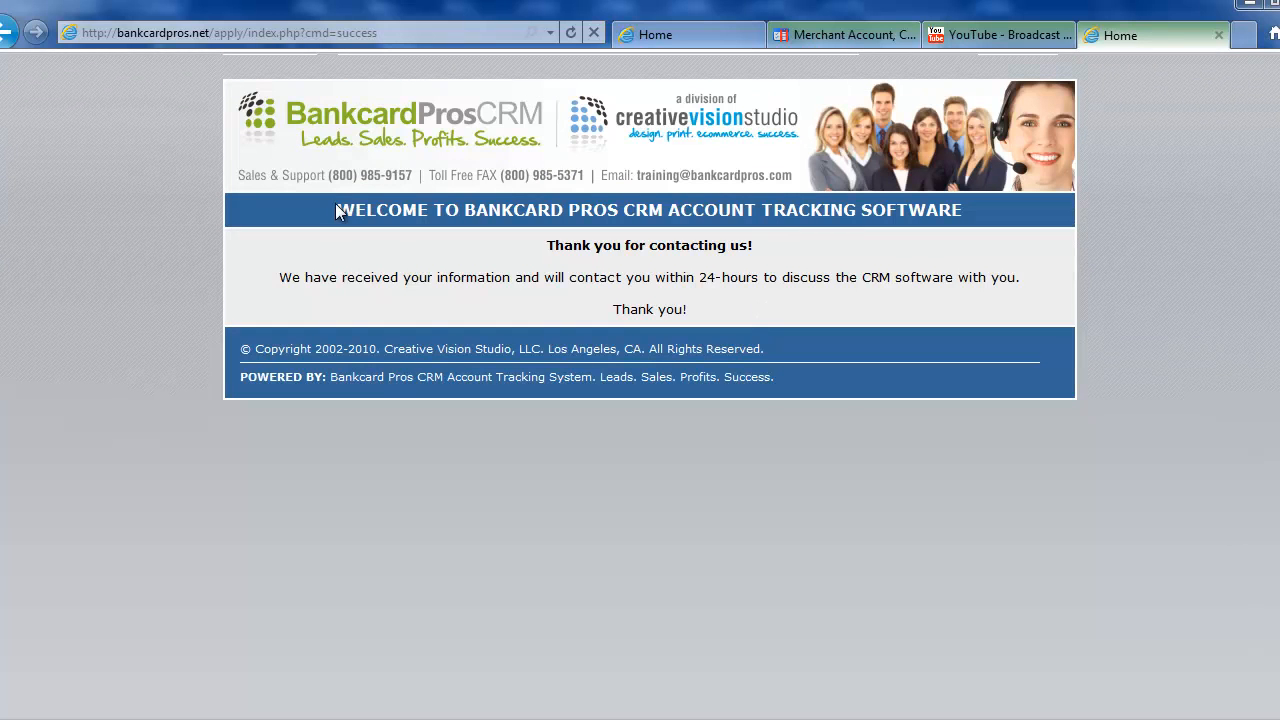
left_click_drag(341, 211, 1026, 379)
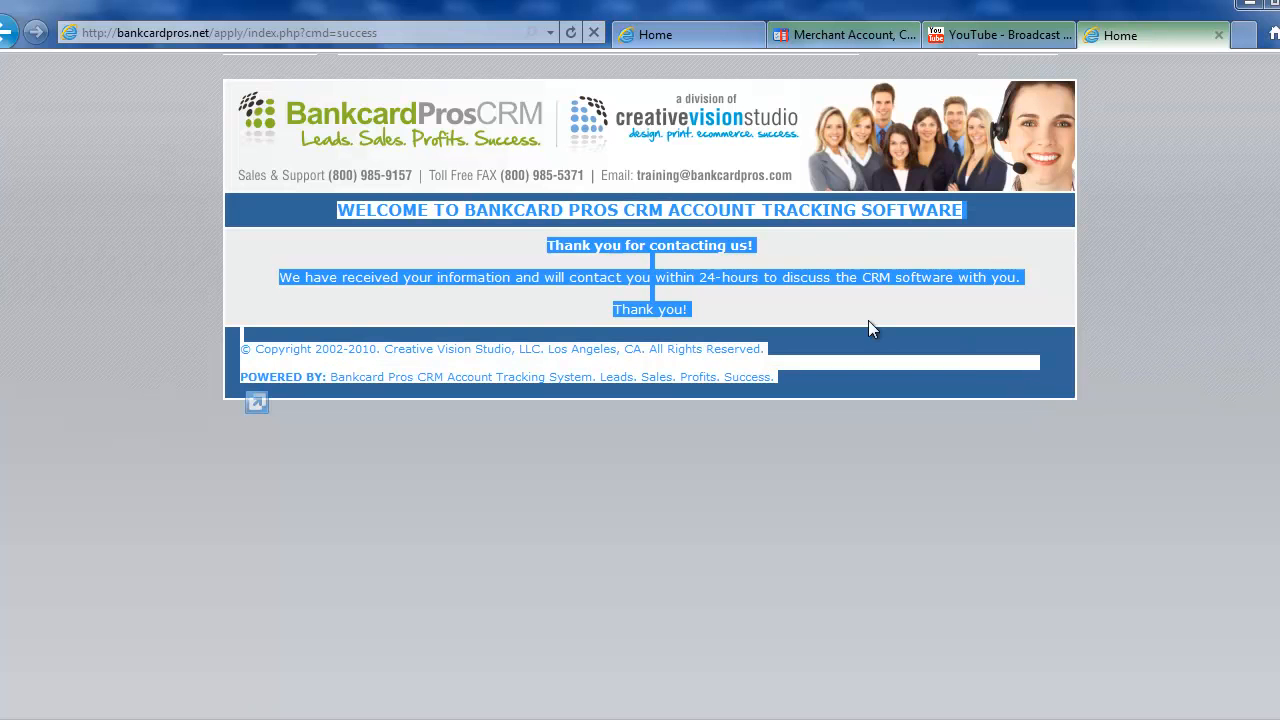
left_click(744, 284)
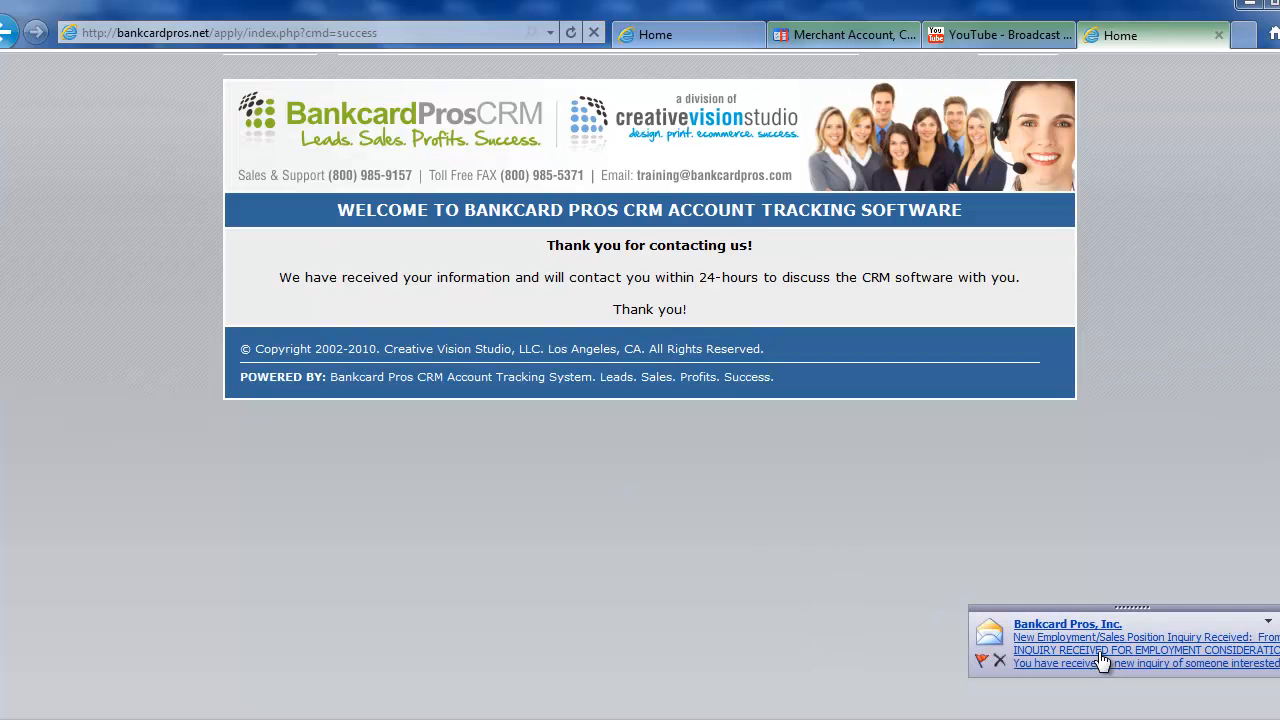
left_click(1038, 637)
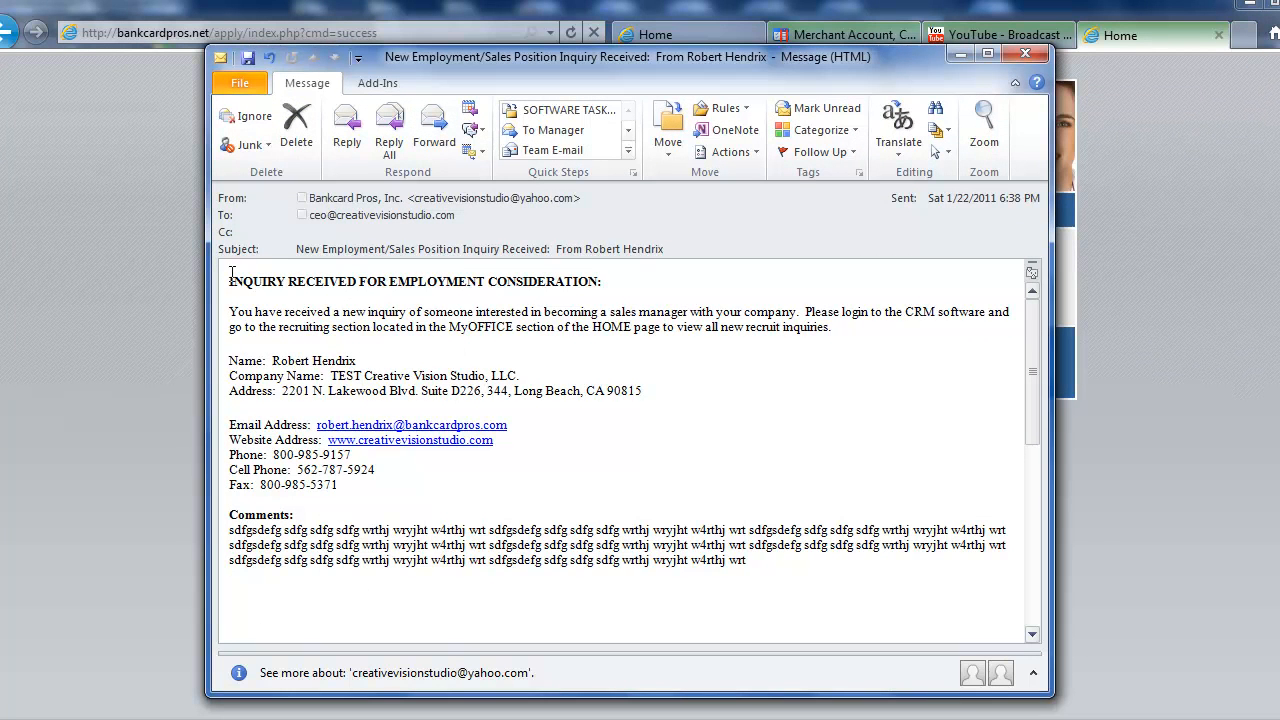
left_click_drag(229, 282, 788, 576)
left_click(788, 576)
left_click(1025, 53)
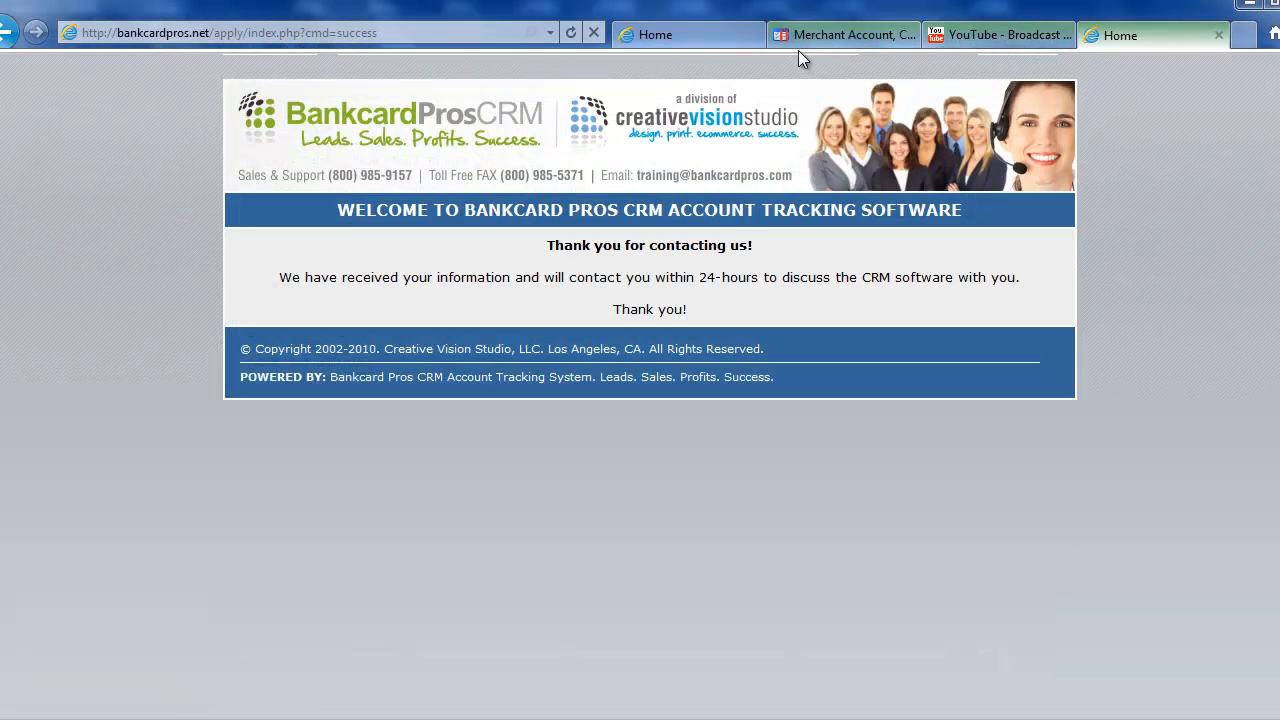
Return from the application form to the dashboard and sign out of the CRM.
left_click(715, 40)
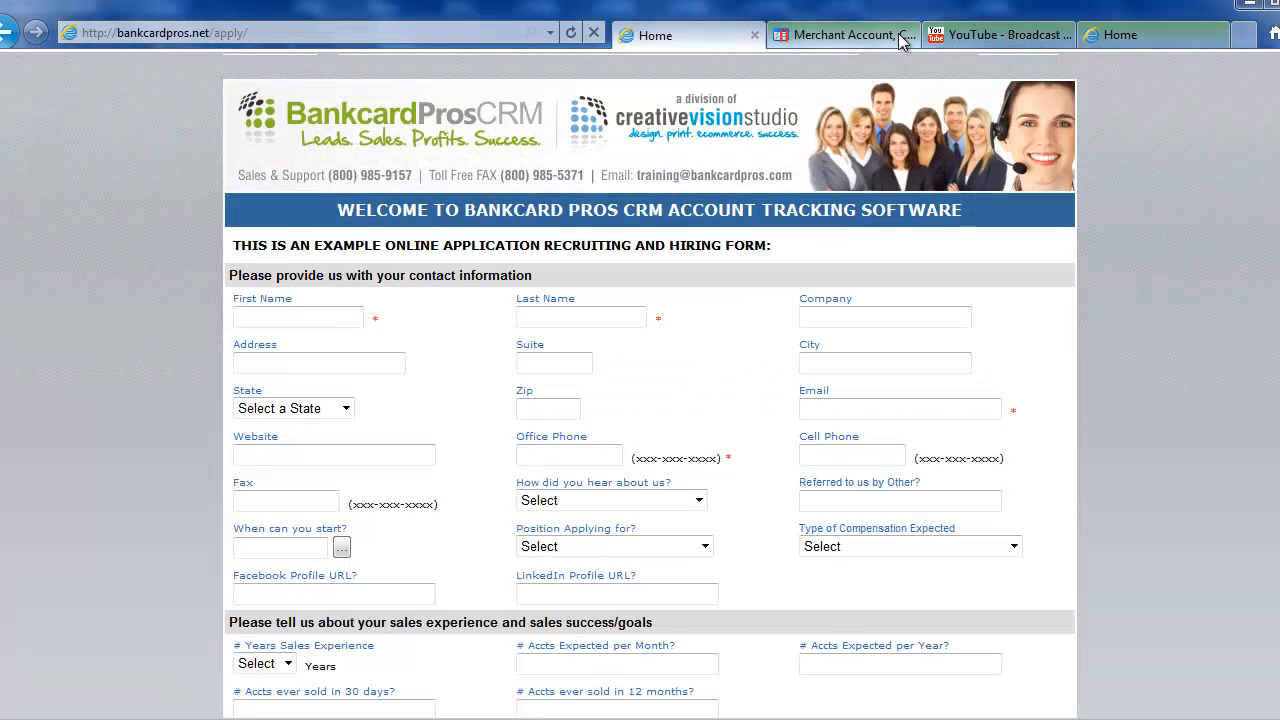
left_click(10, 33)
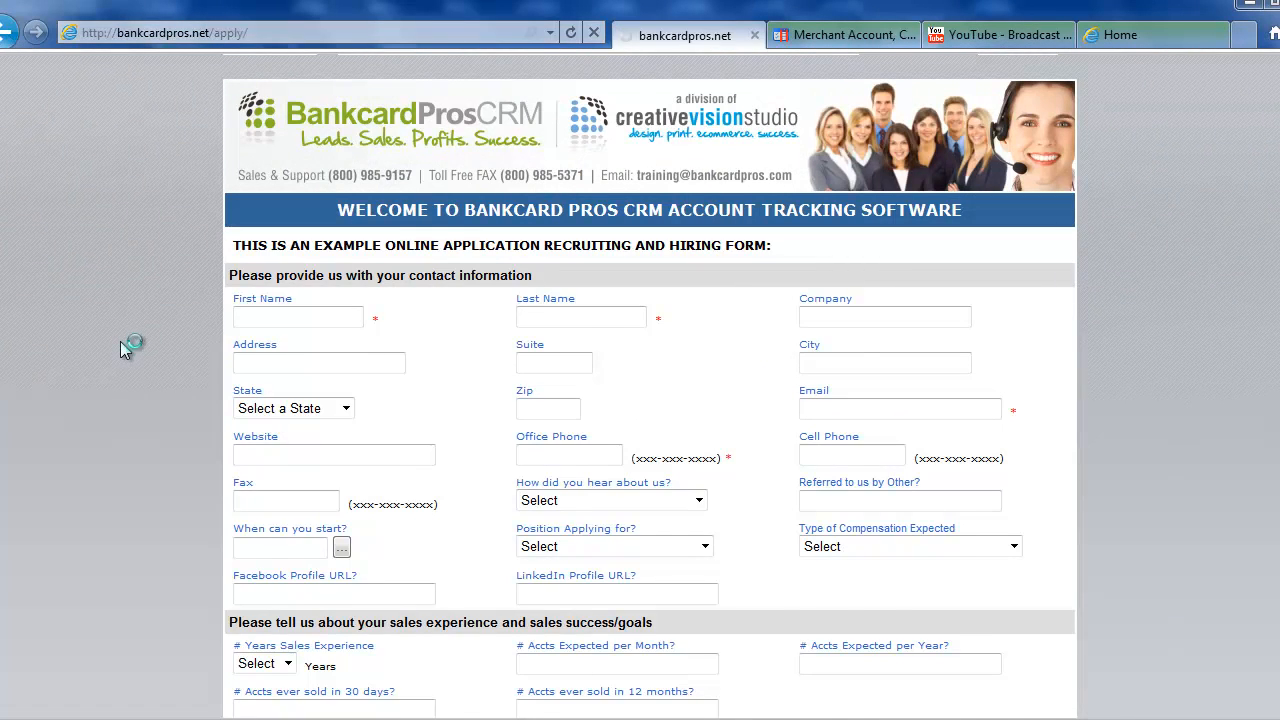
scroll(137, 306, "up", 4)
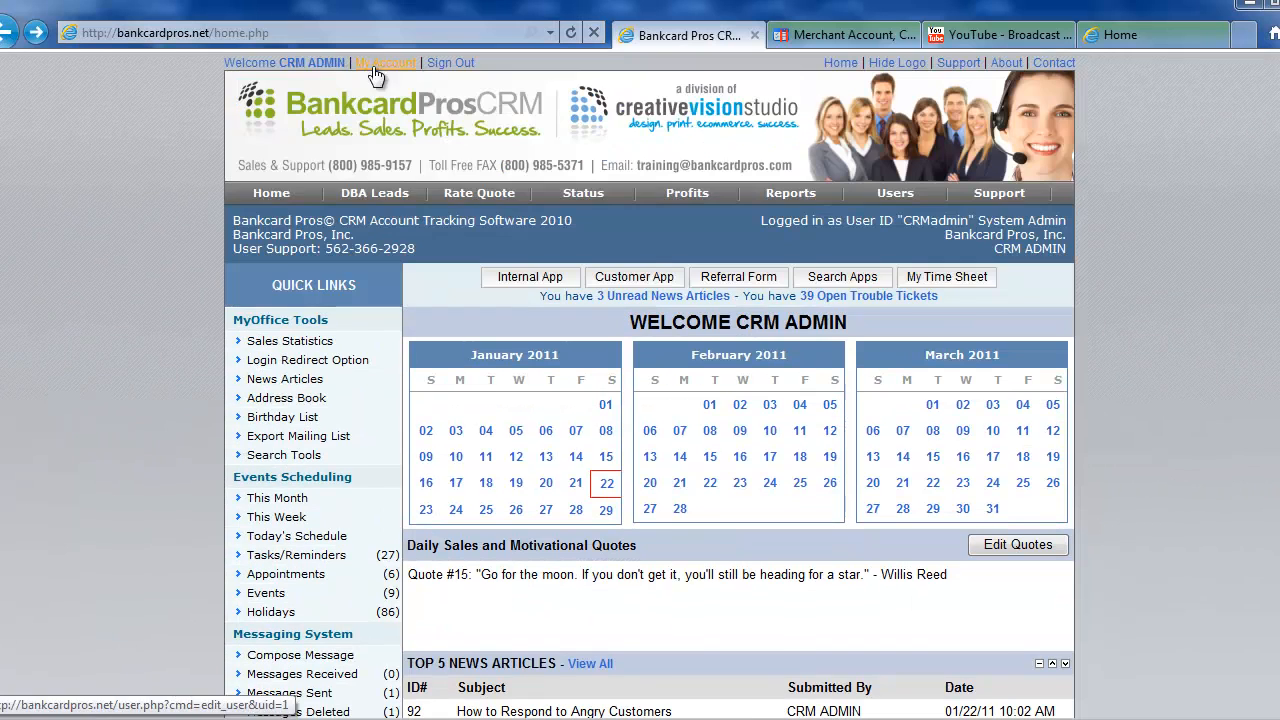
left_click(441, 64)
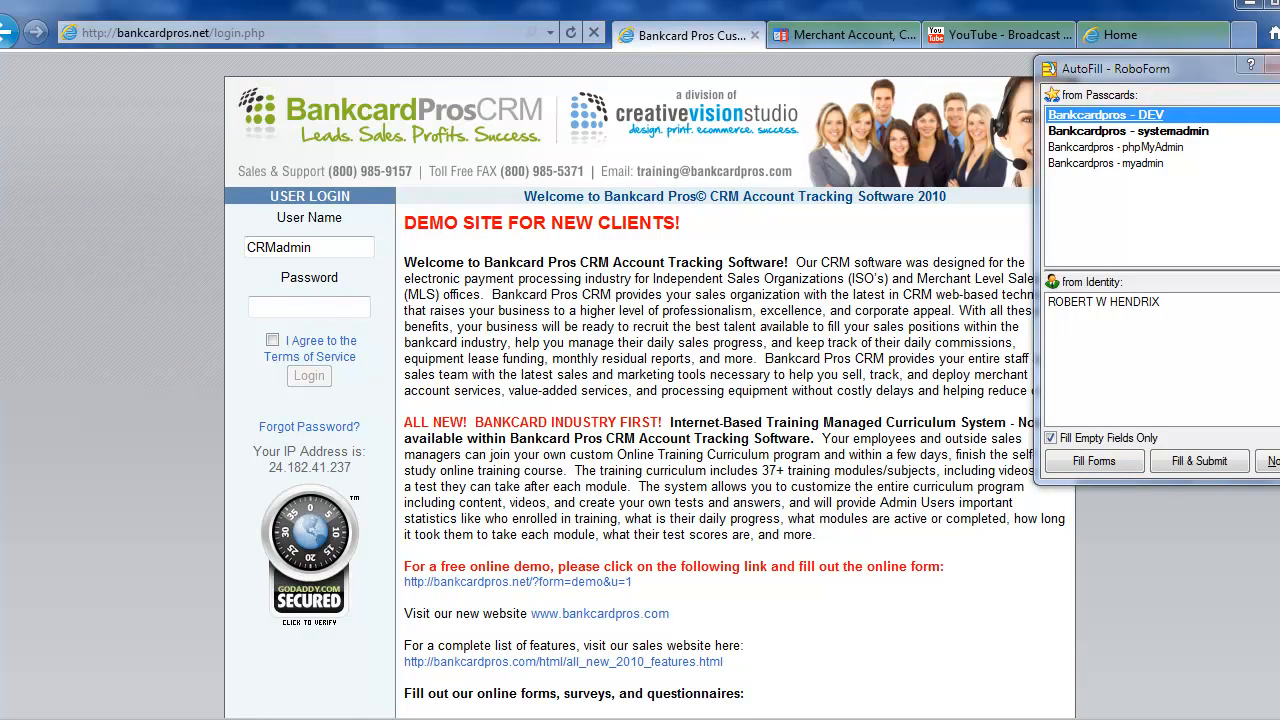
Attempt a login with the terms accepted, then dismiss the invalid-login message.
left_click(1278, 65)
left_click(290, 308)
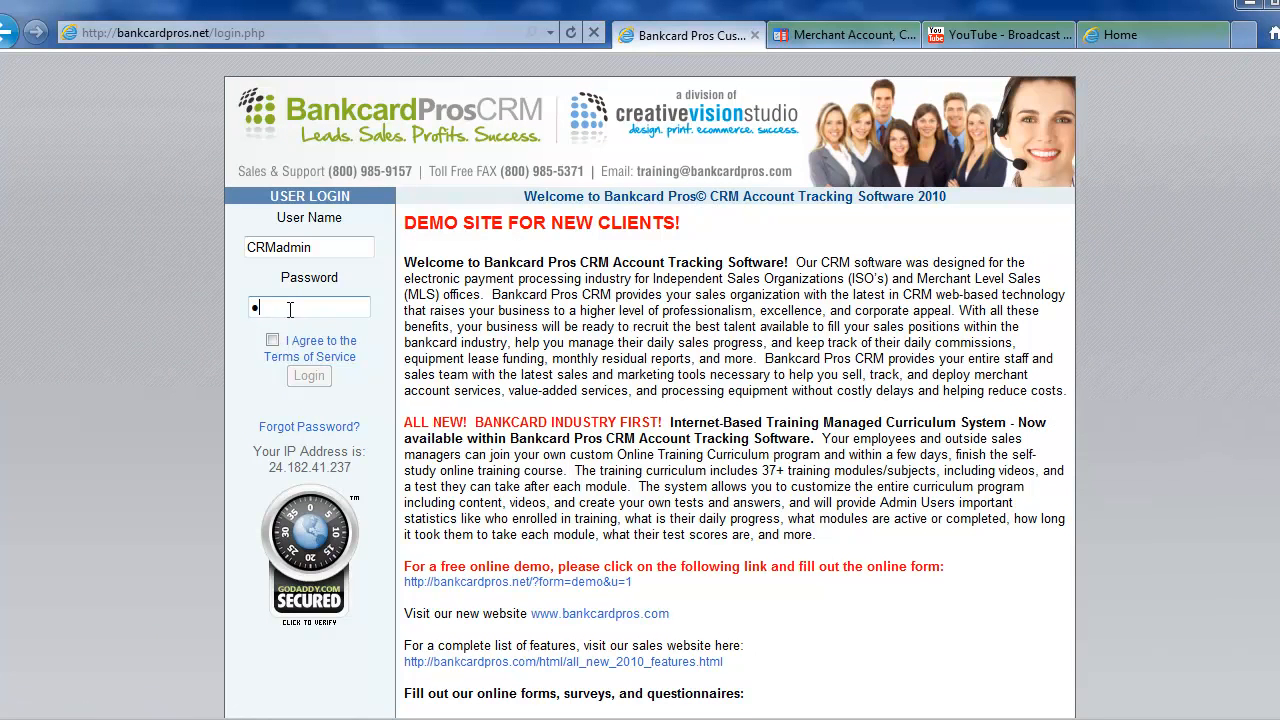
left_click(272, 340)
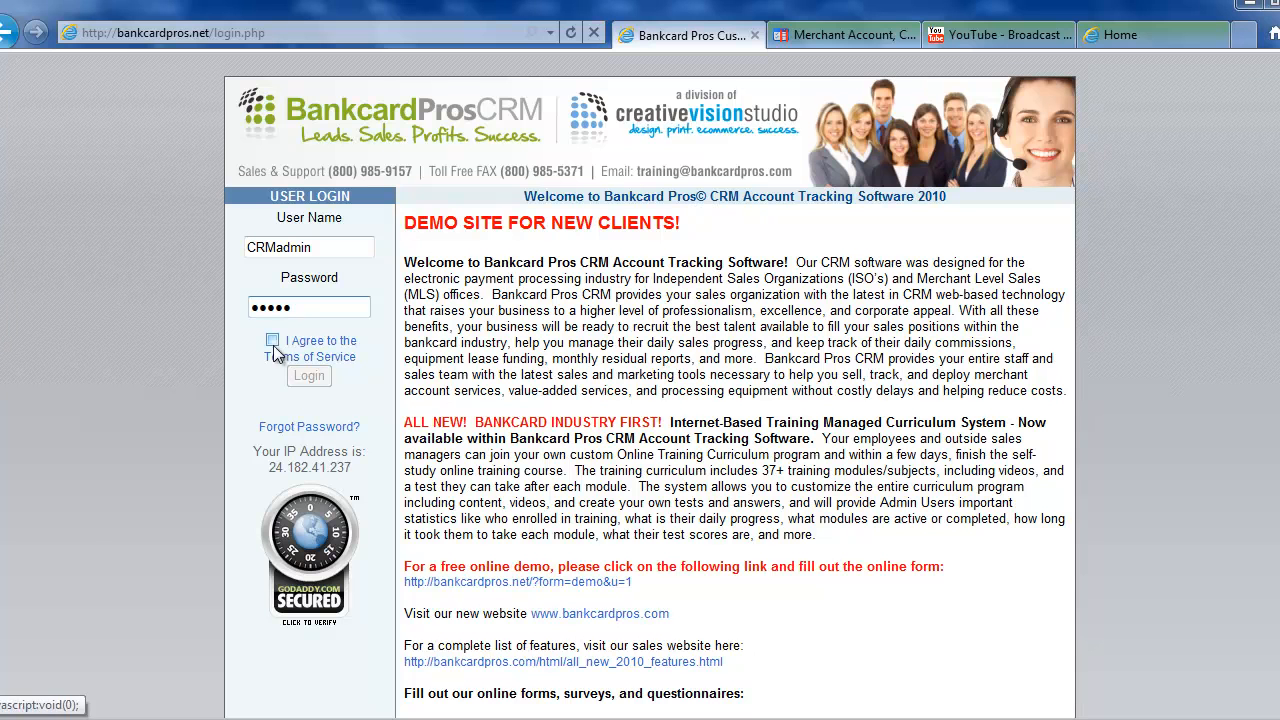
left_click(309, 376)
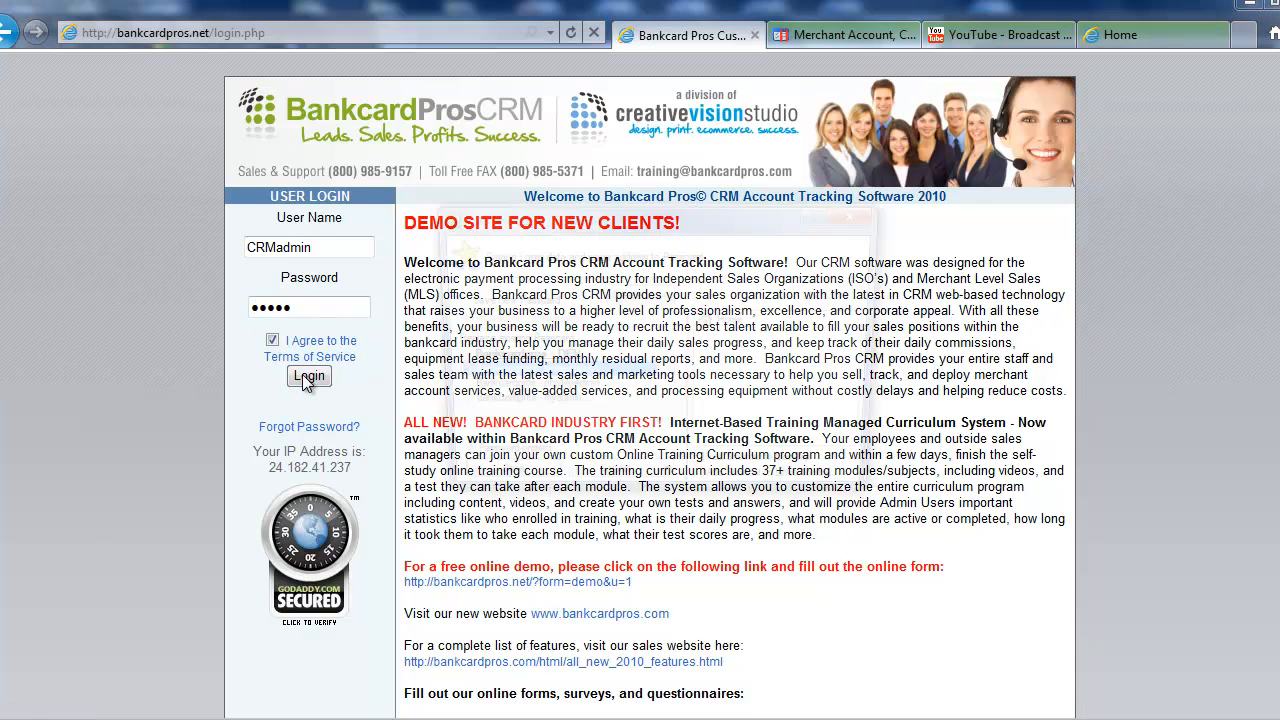
left_click(614, 482)
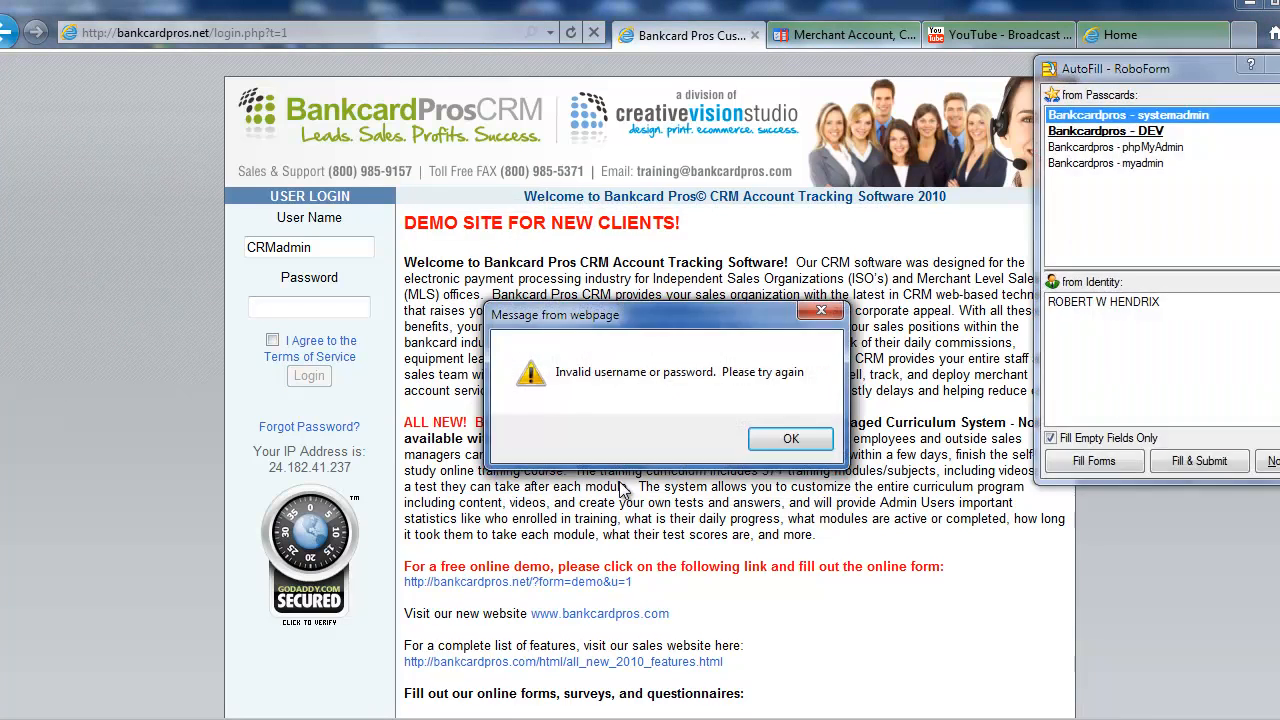
left_click(789, 437)
Re-enter the admin user name and password on the login form.
left_click(1271, 66)
left_click(327, 310)
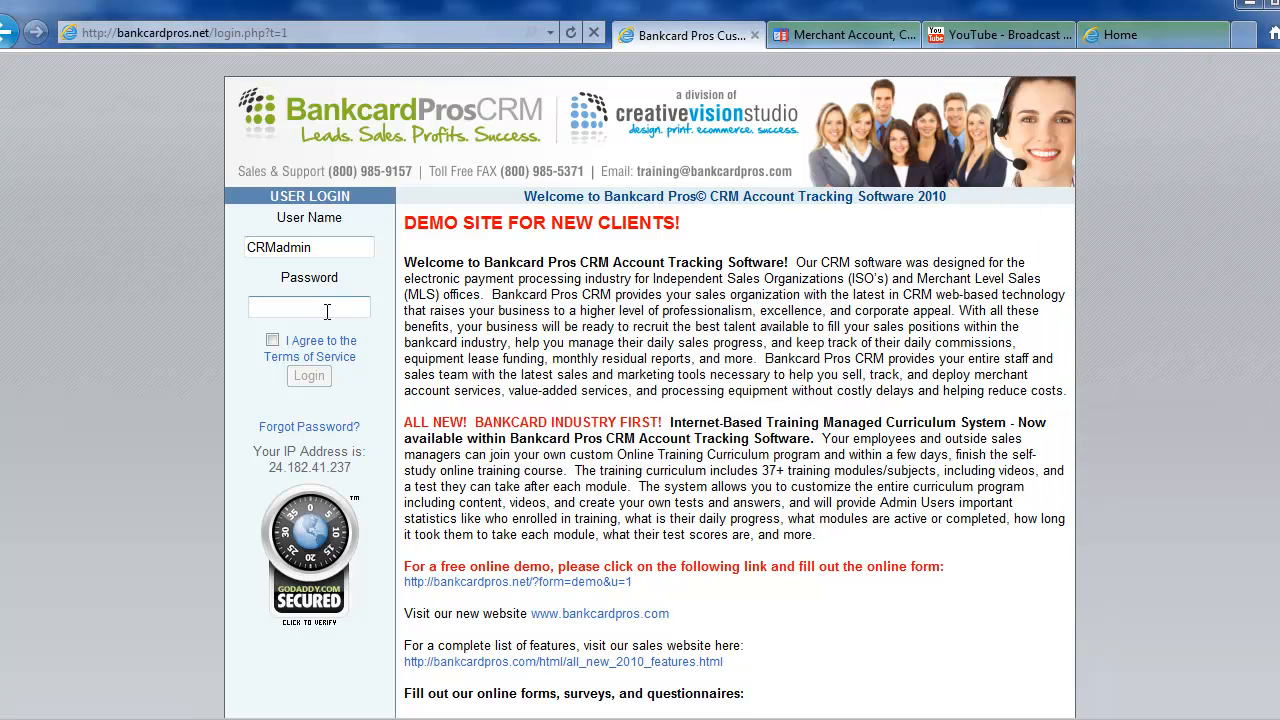
left_click_drag(310, 247, 235, 247)
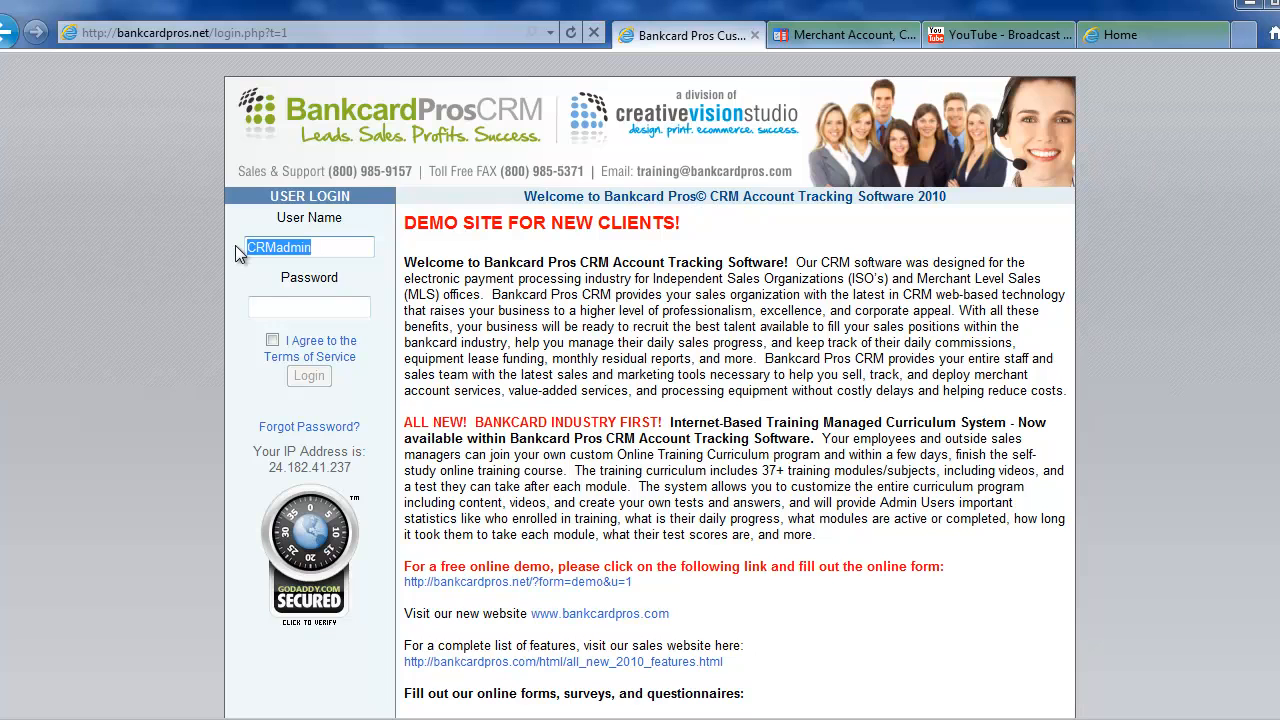
type("dev")
key("Tab")
type("*****")
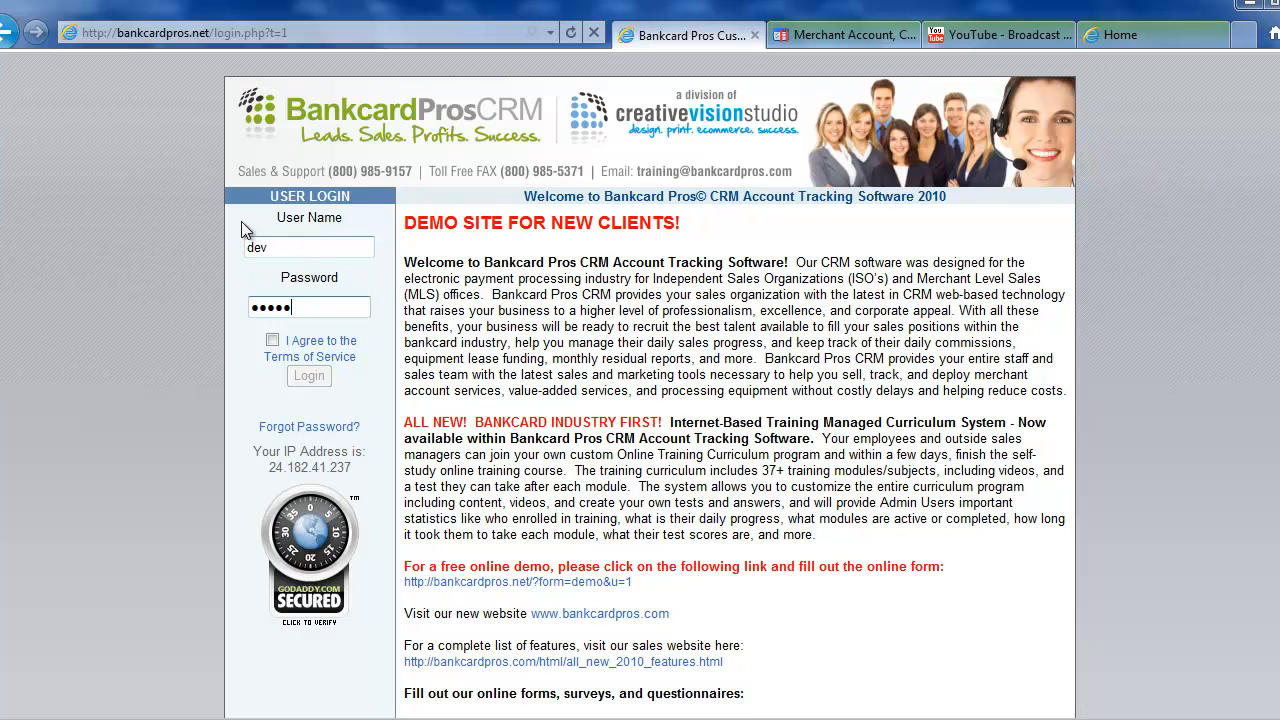
Correct the user name from the suggestions, accept the terms of service and log in.
left_click(294, 246)
key("BackSpace")
key("BackSpace")
key("BackSpace")
type("D")
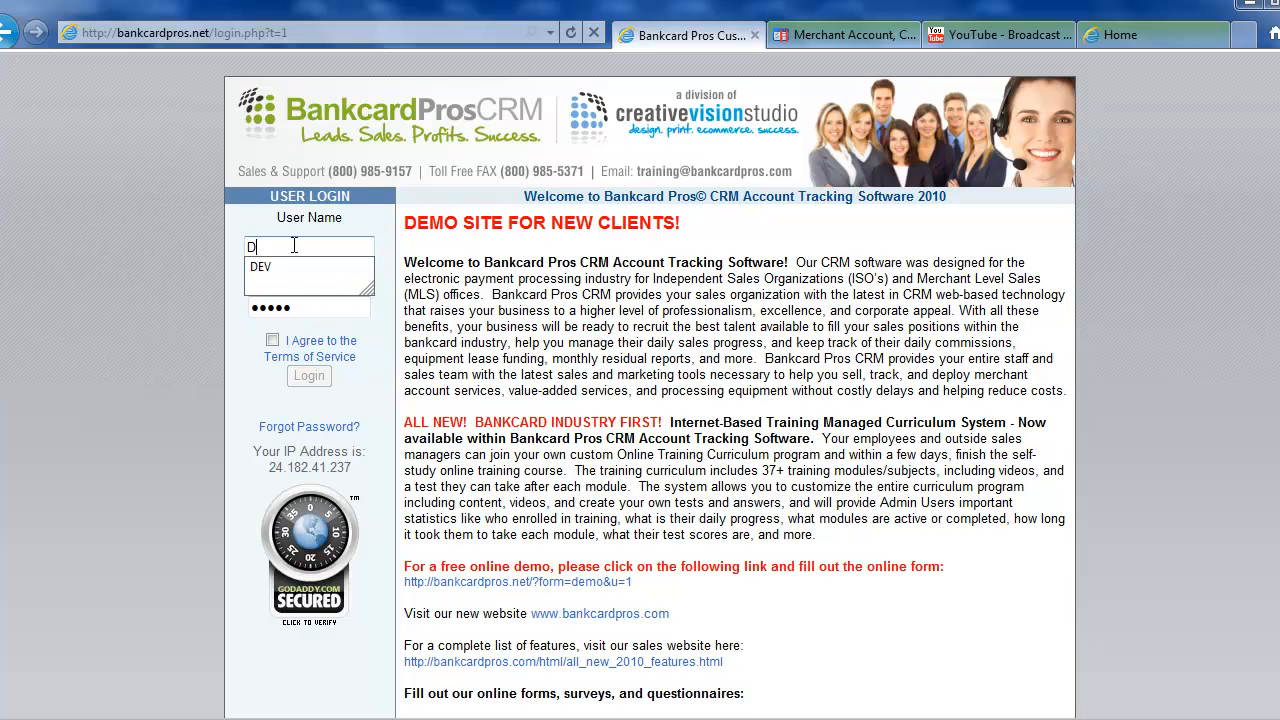
key("Down")
key("Return")
left_click(272, 340)
left_click(307, 381)
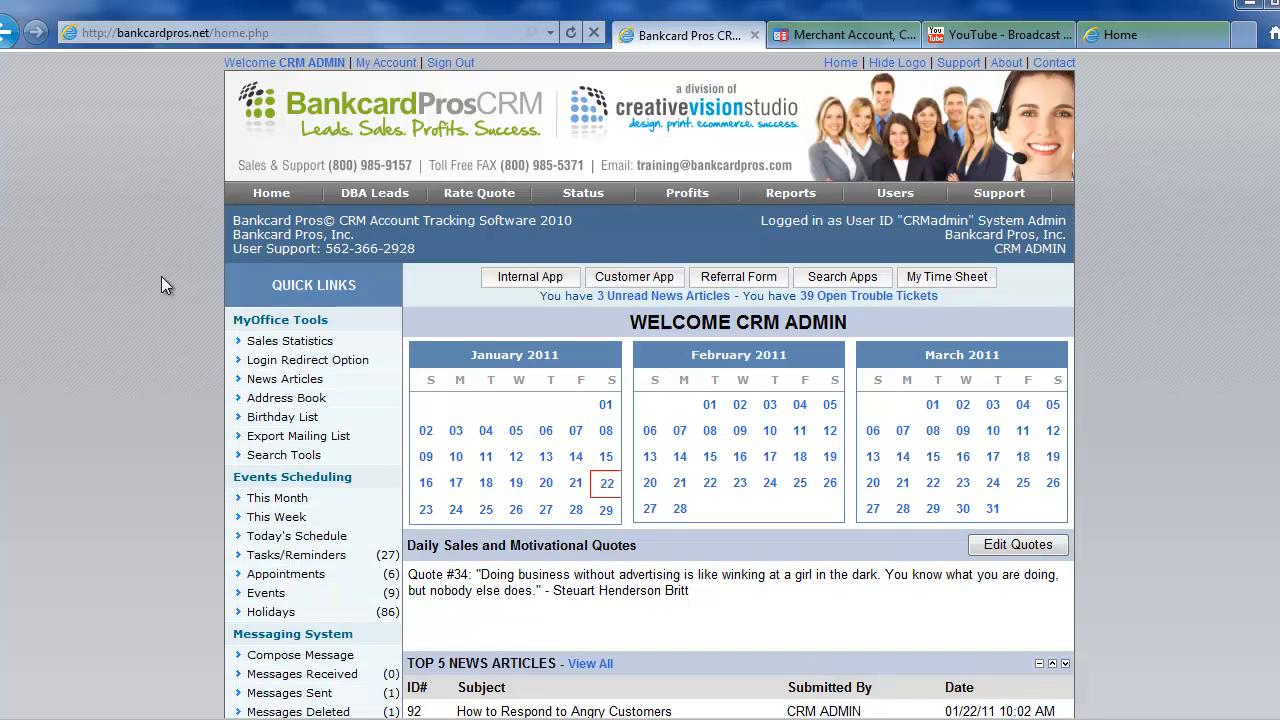
Open Recruiting Status All Statuses from Quick Links to list all six inquiries.
scroll(300, 430, "down", 3)
scroll(296, 432, "down", 1)
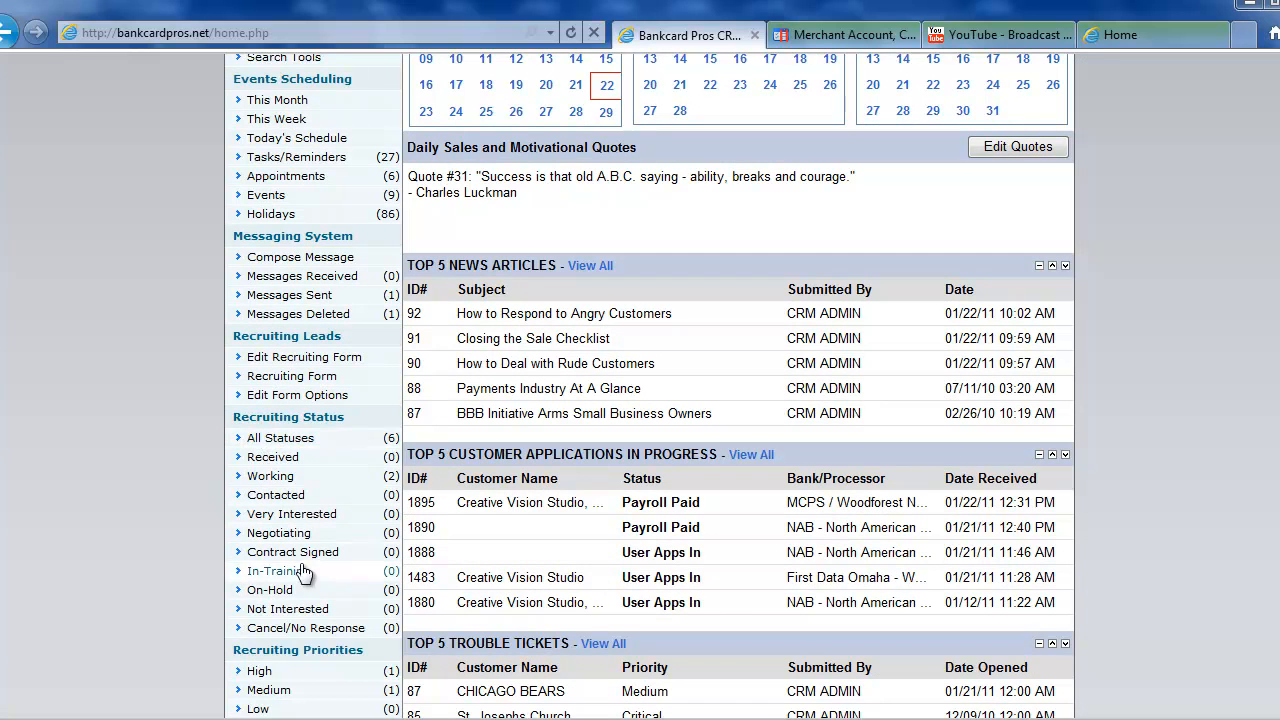
left_click(290, 442)
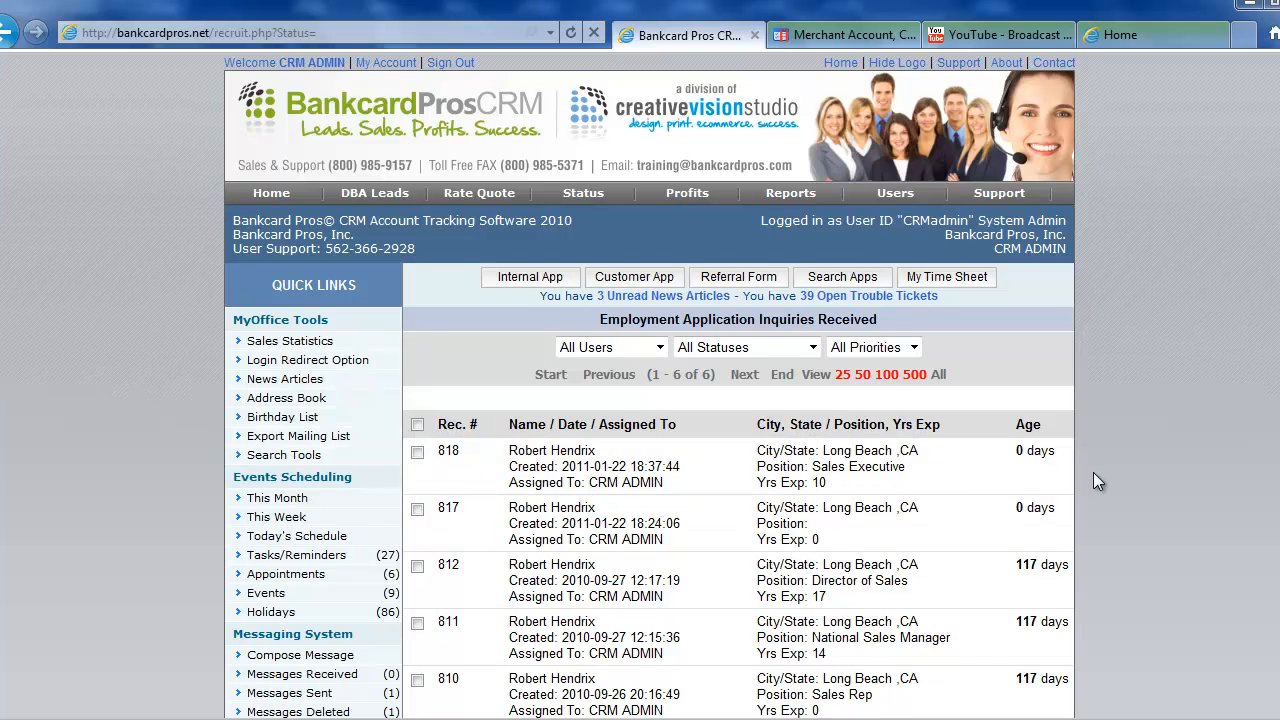
scroll(1093, 473, "down", 3)
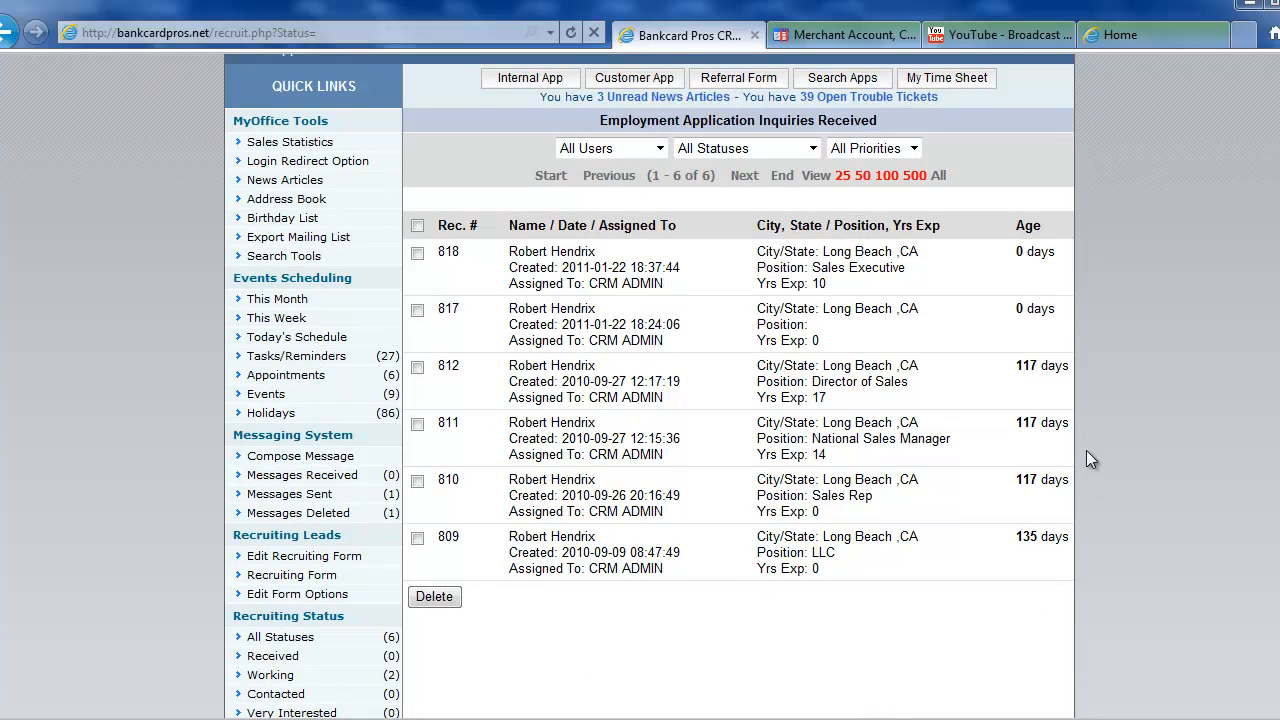
scroll(1086, 450, "up", 3)
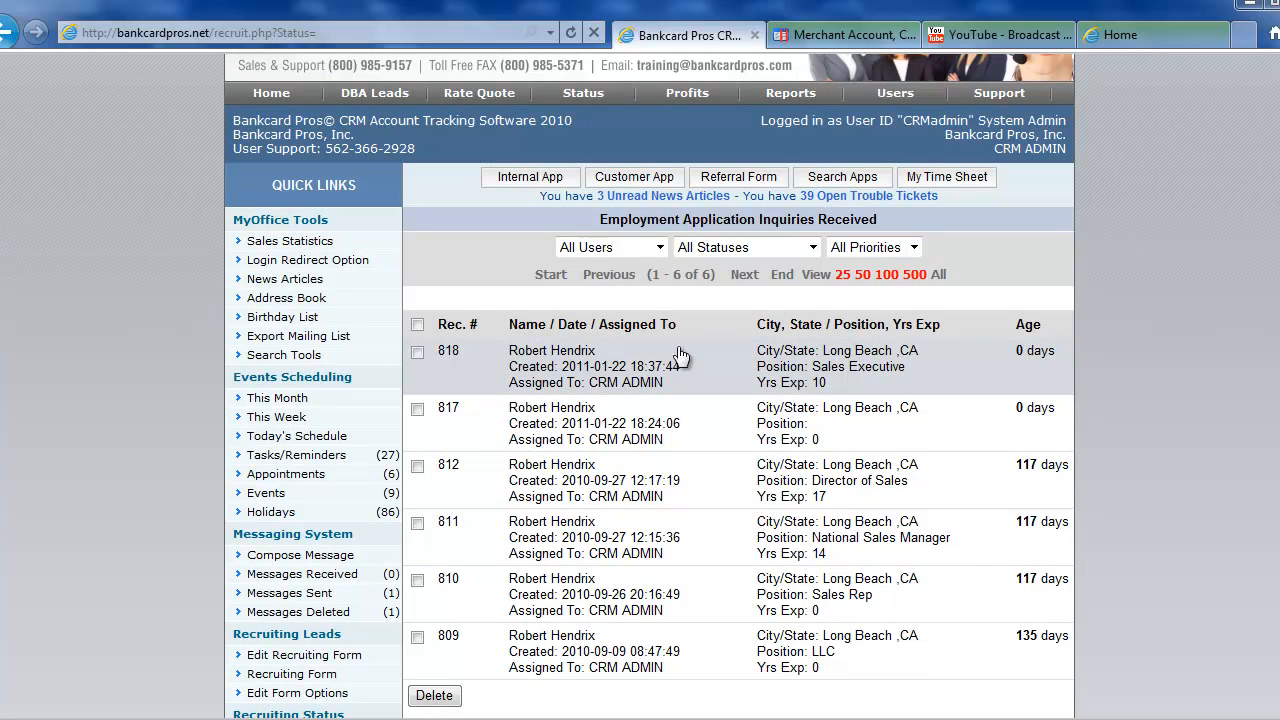
Open application record 818, review the applicant's details, and view the uploaded resume PDF.
left_click(592, 372)
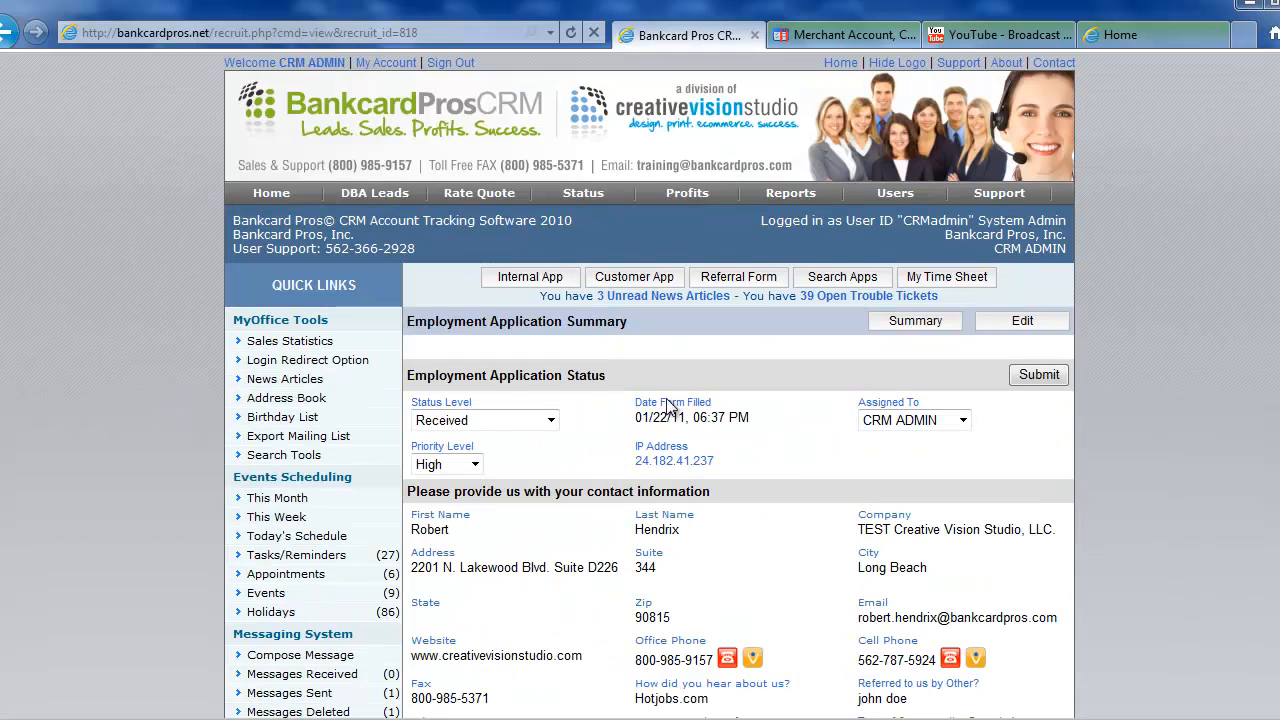
scroll(854, 468, "down", 3)
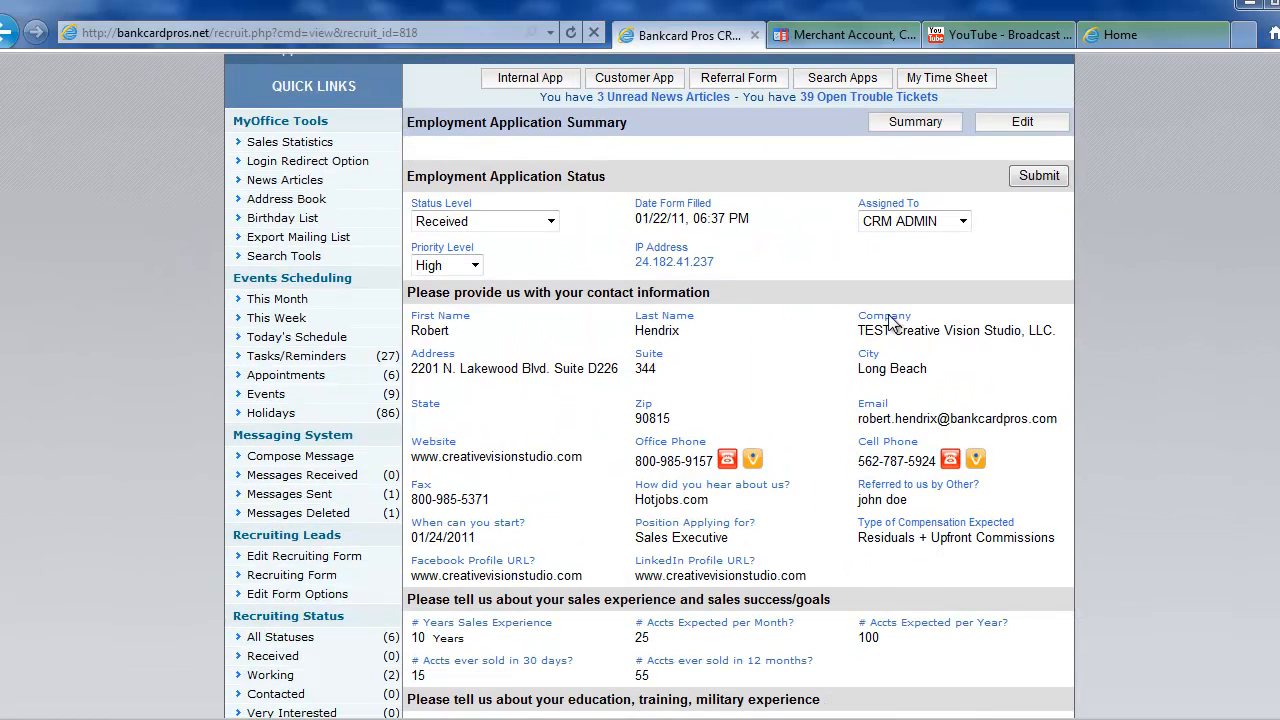
left_click_drag(410, 311, 941, 563)
left_click(1126, 460)
scroll(1125, 458, "down", 1)
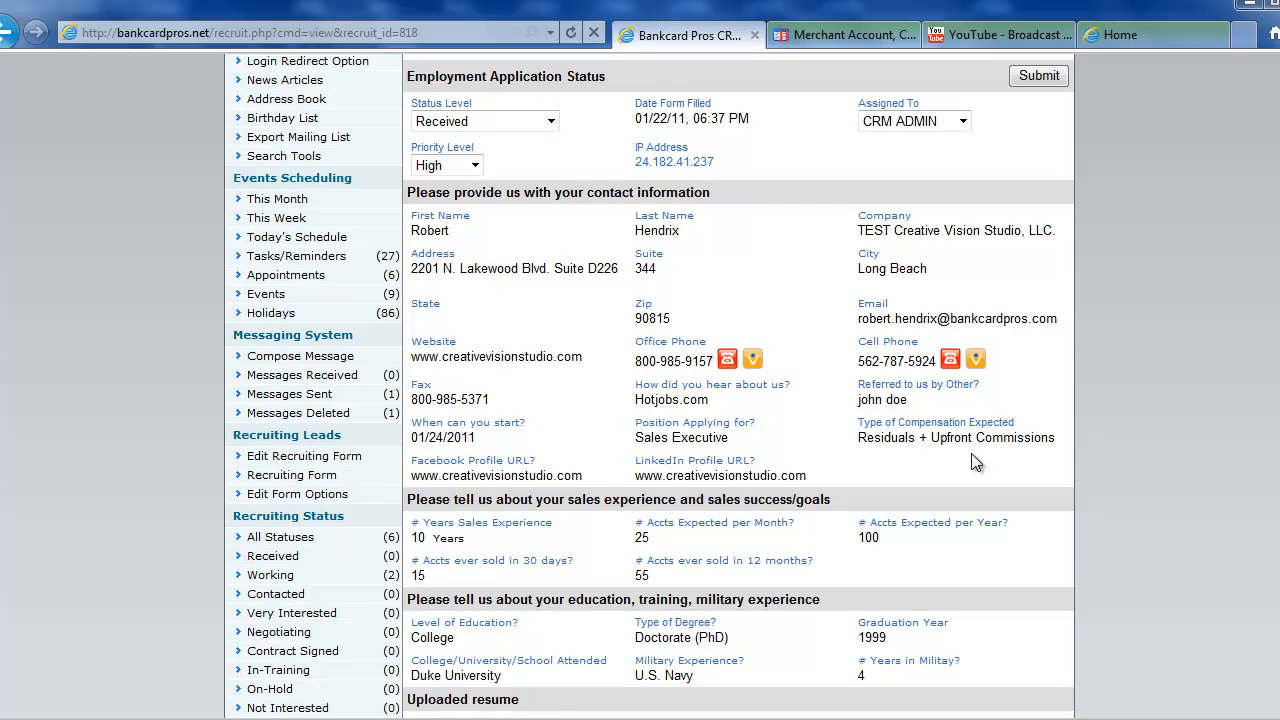
scroll(535, 322, "down", 1)
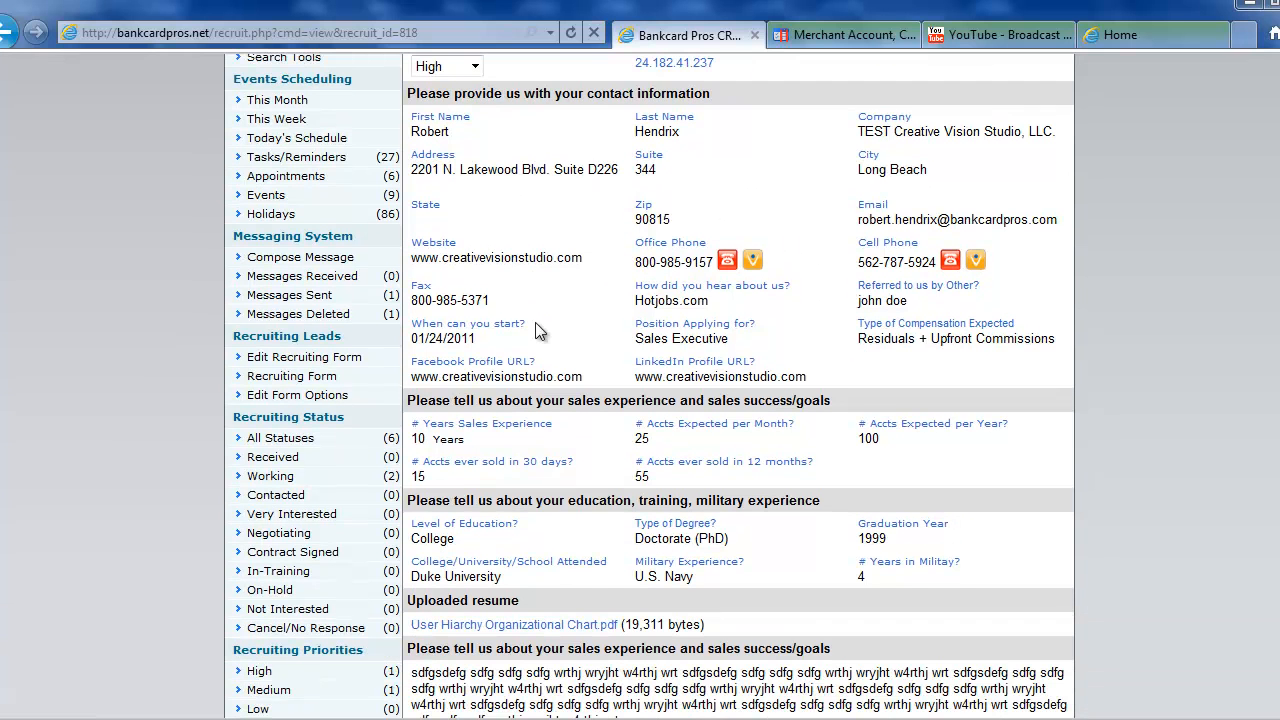
scroll(807, 545, "down", 2)
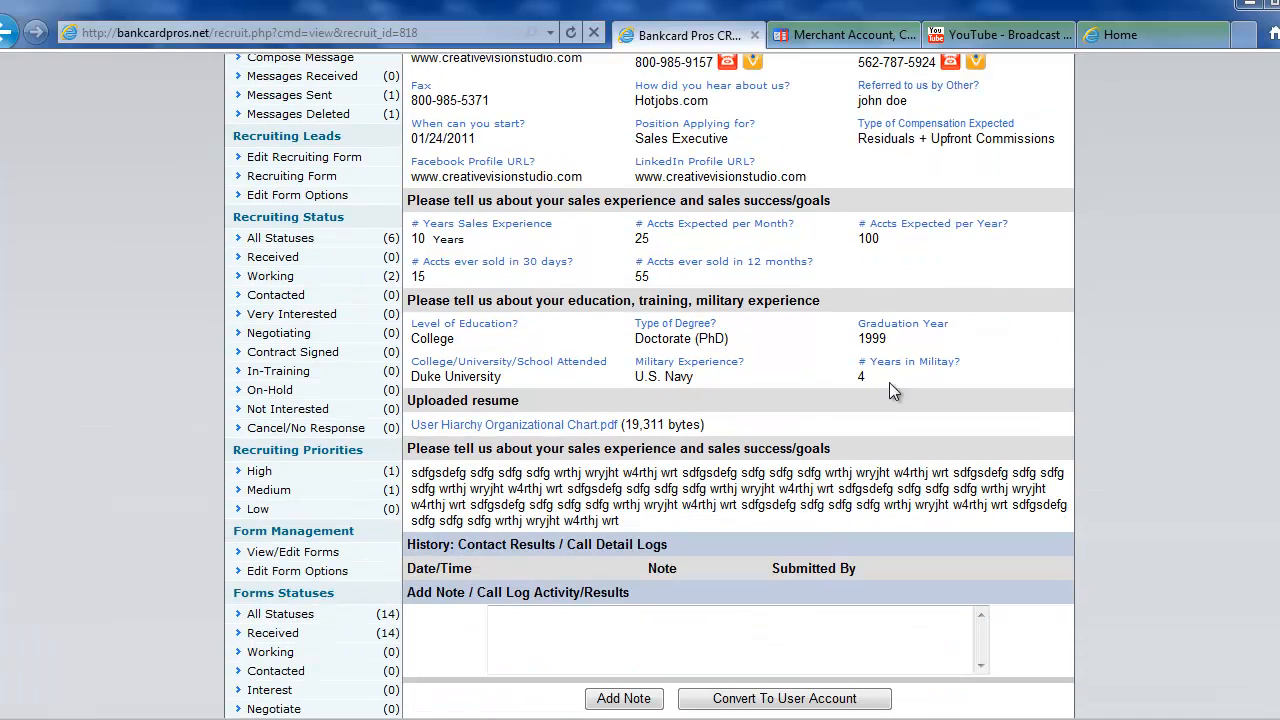
left_click(496, 429)
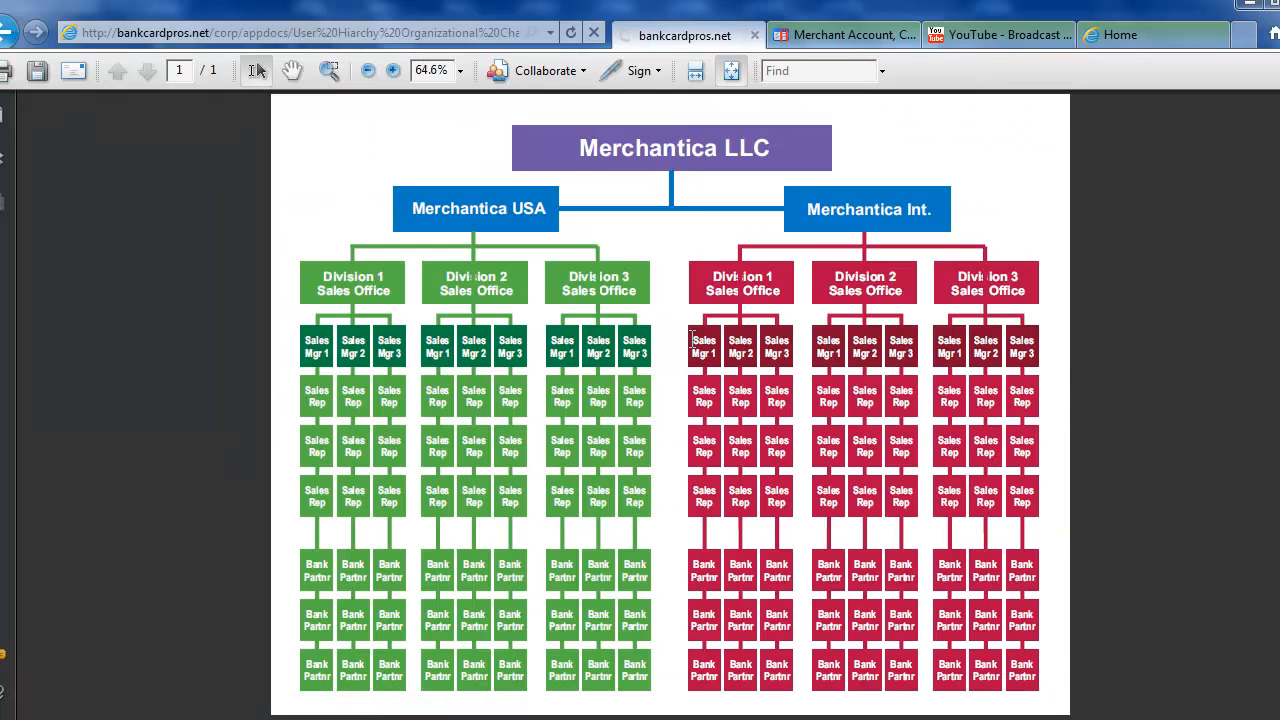
left_click(6, 38)
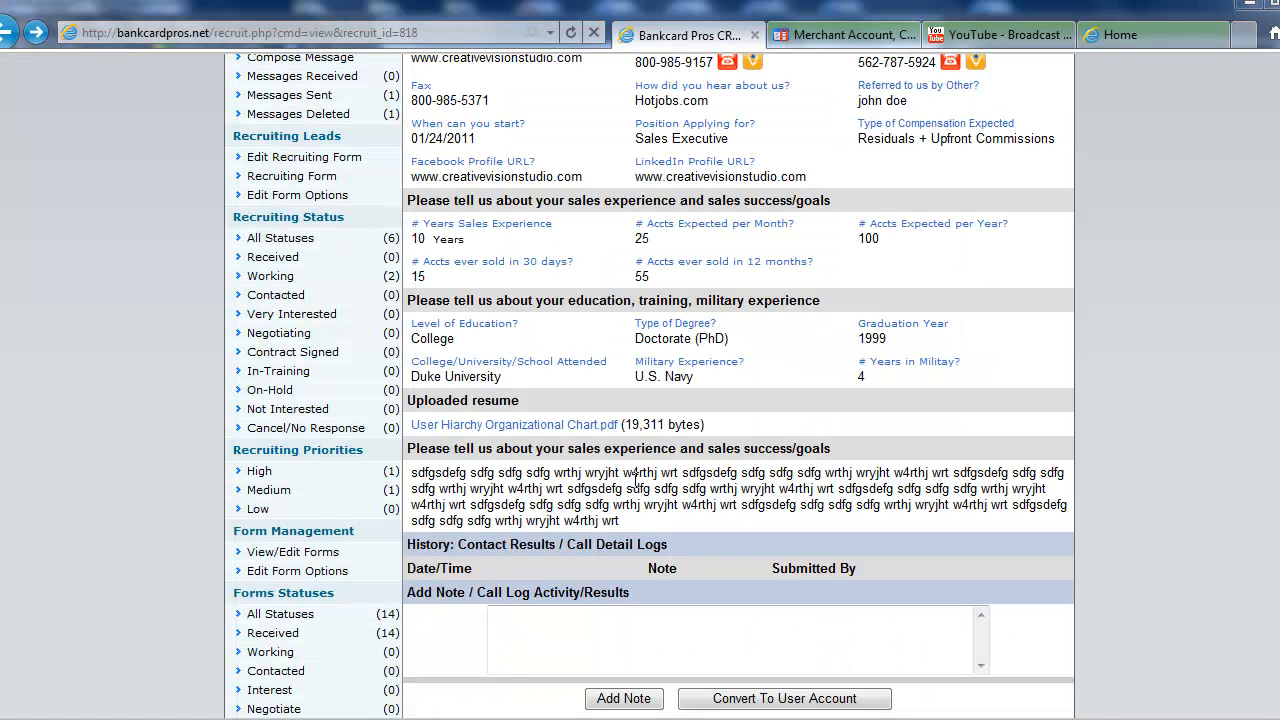
Add the call-log note 'Talked to person, they are interested, want more info' to the application.
left_click_drag(622, 521, 434, 480)
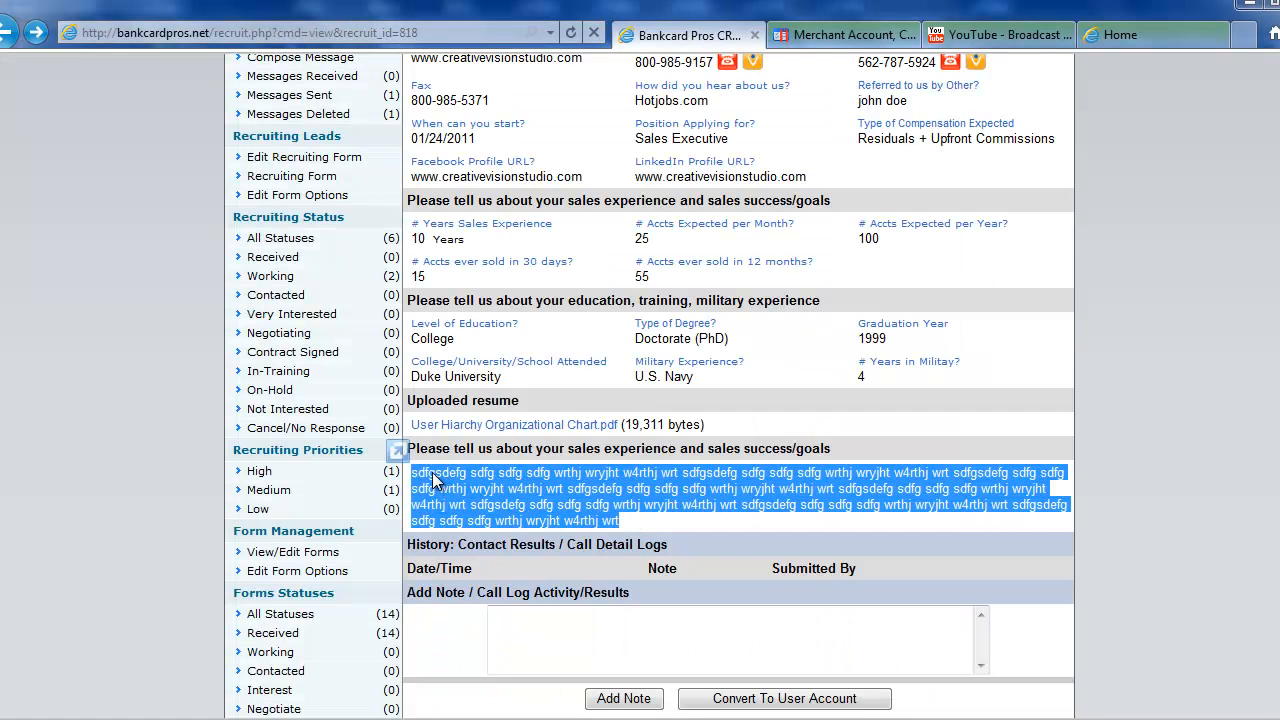
left_click(673, 505)
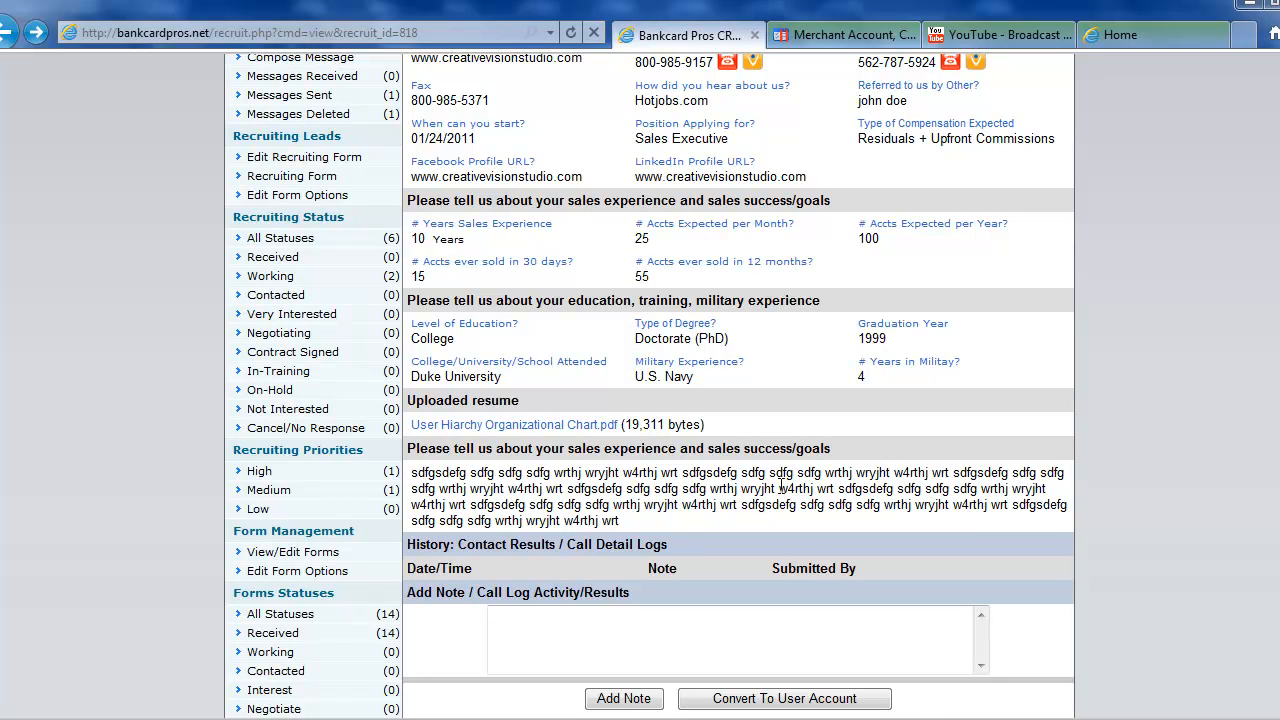
scroll(776, 485, "down", 1)
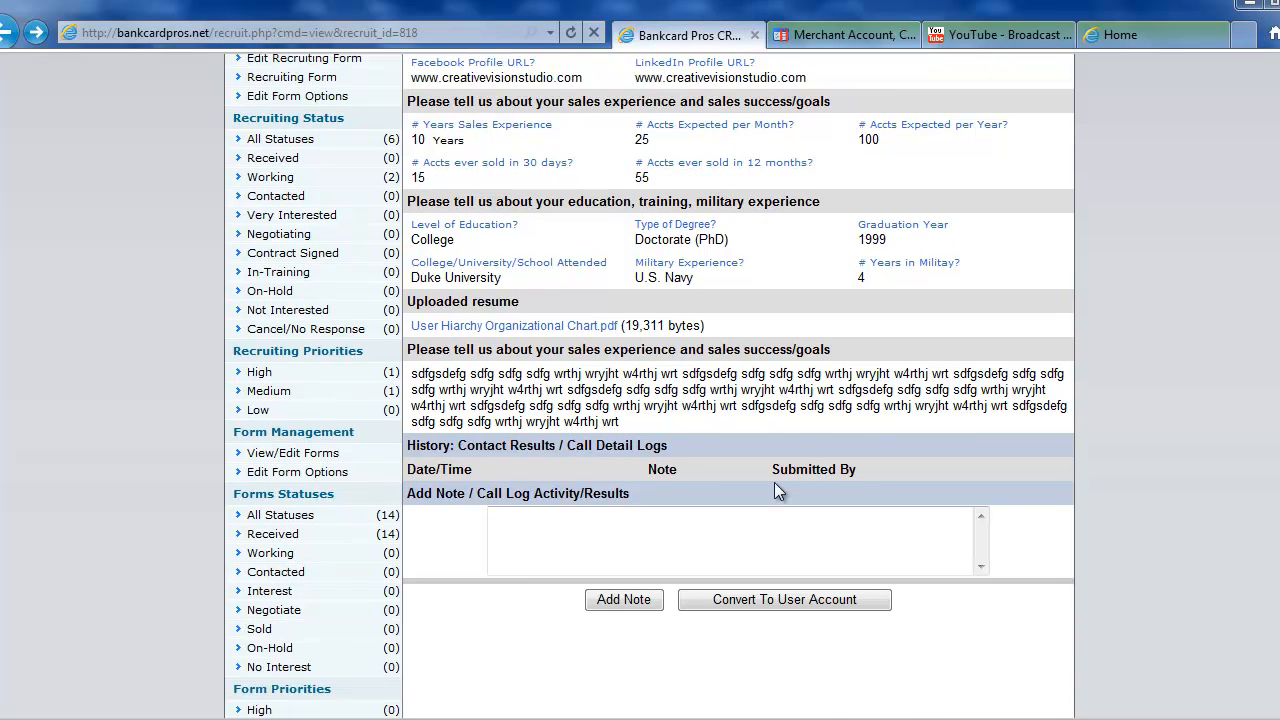
scroll(776, 485, "up", 4)
scroll(776, 485, "up", 3)
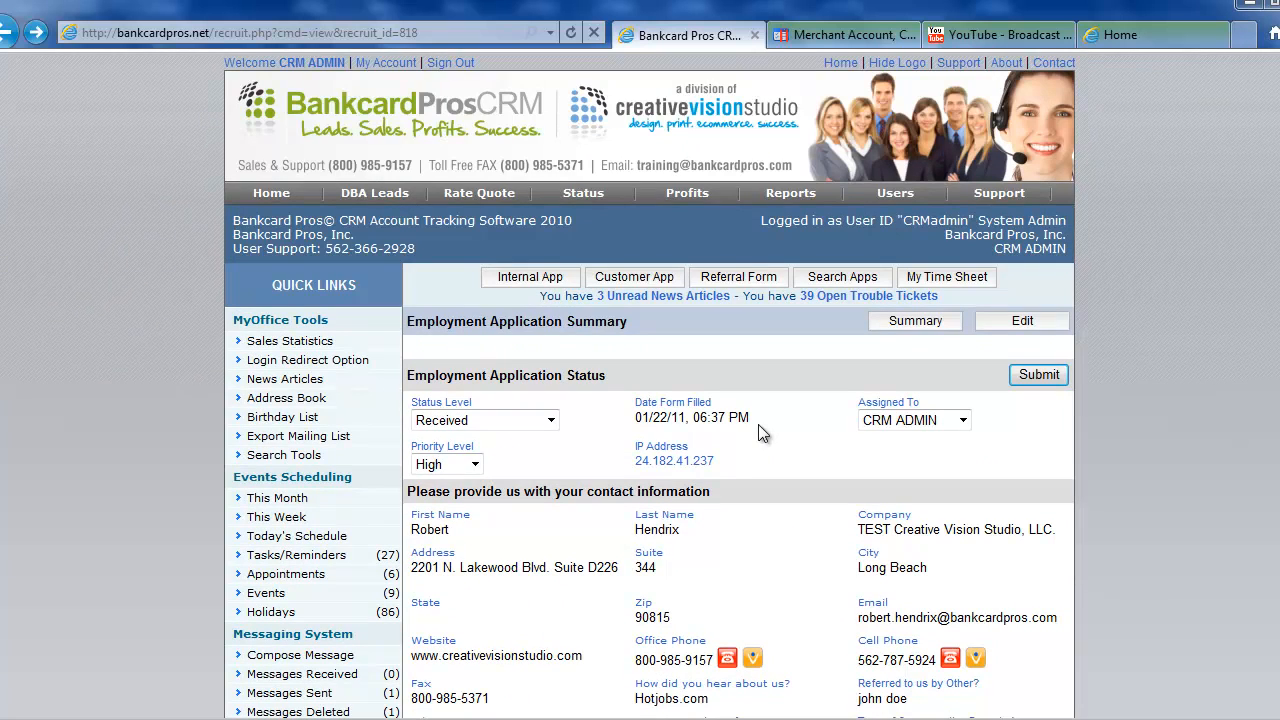
scroll(1117, 497, "down", 8)
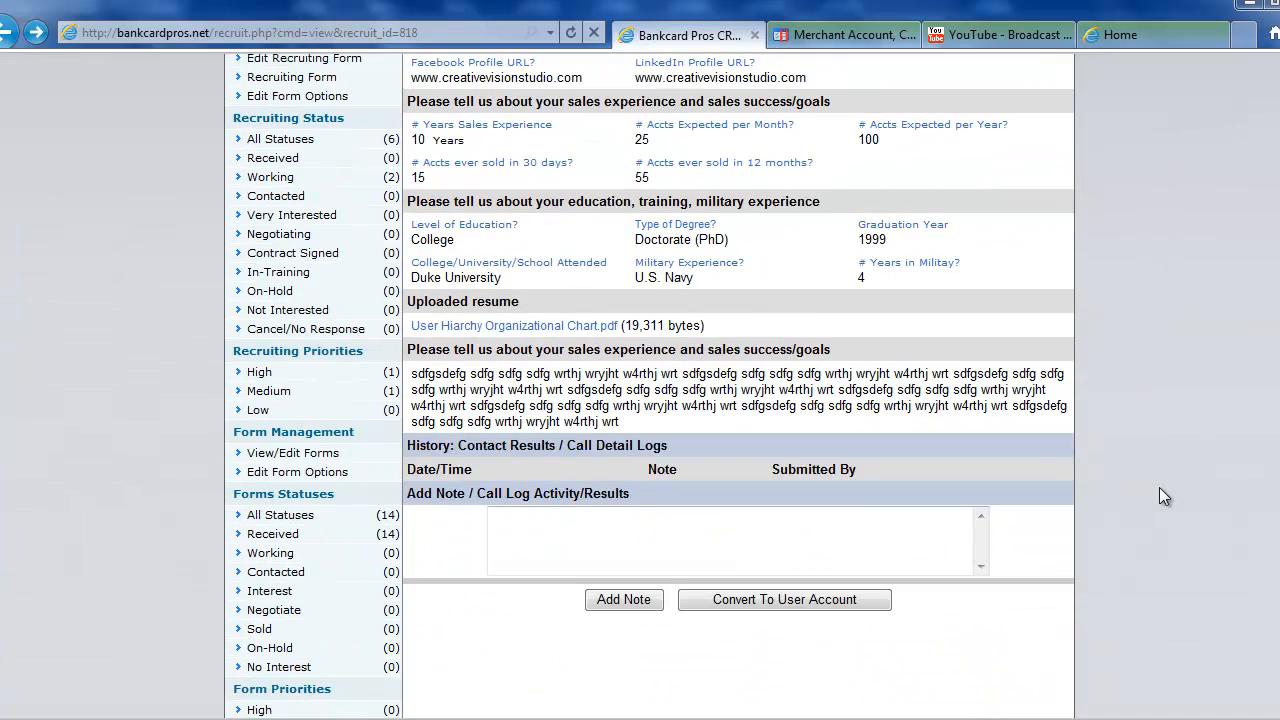
type("alked to person, they are interested, want more info")
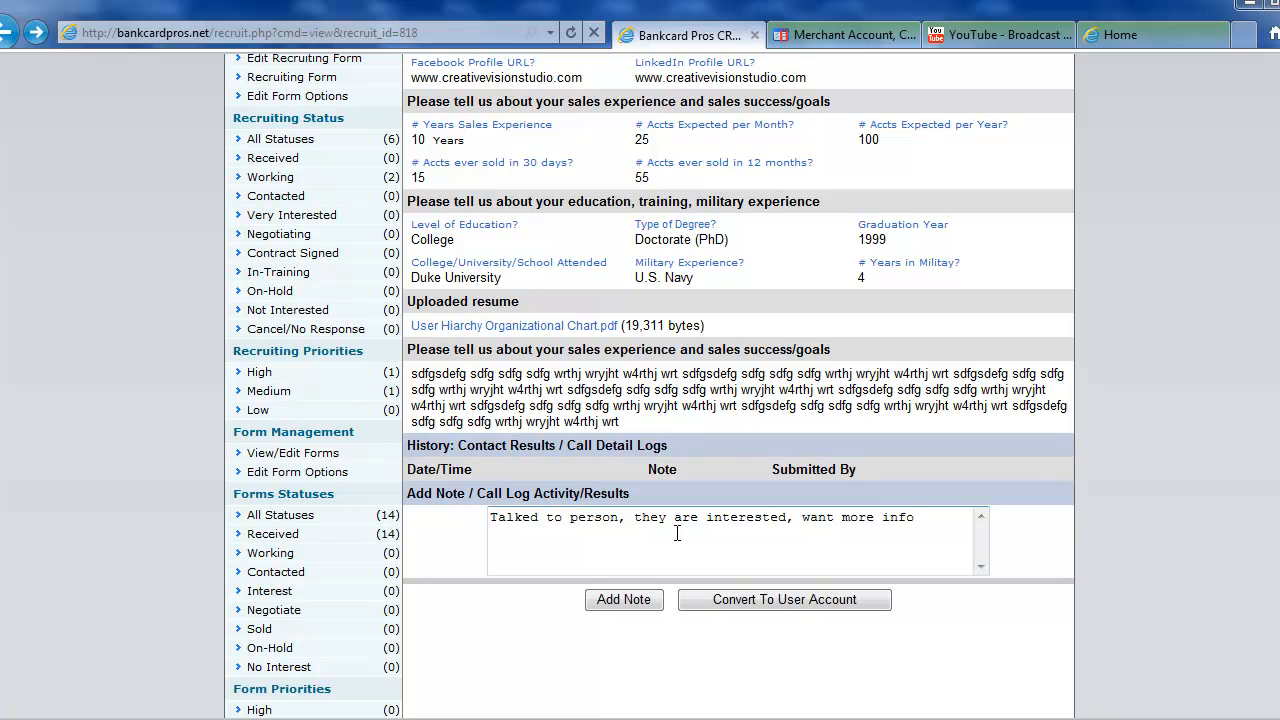
left_click(618, 599)
View the new inquiry message in Outlook, then close it to return to the recruit.
scroll(795, 570, "down", 2)
scroll(795, 570, "down", 6)
left_click_drag(426, 393, 900, 410)
left_click(1141, 649)
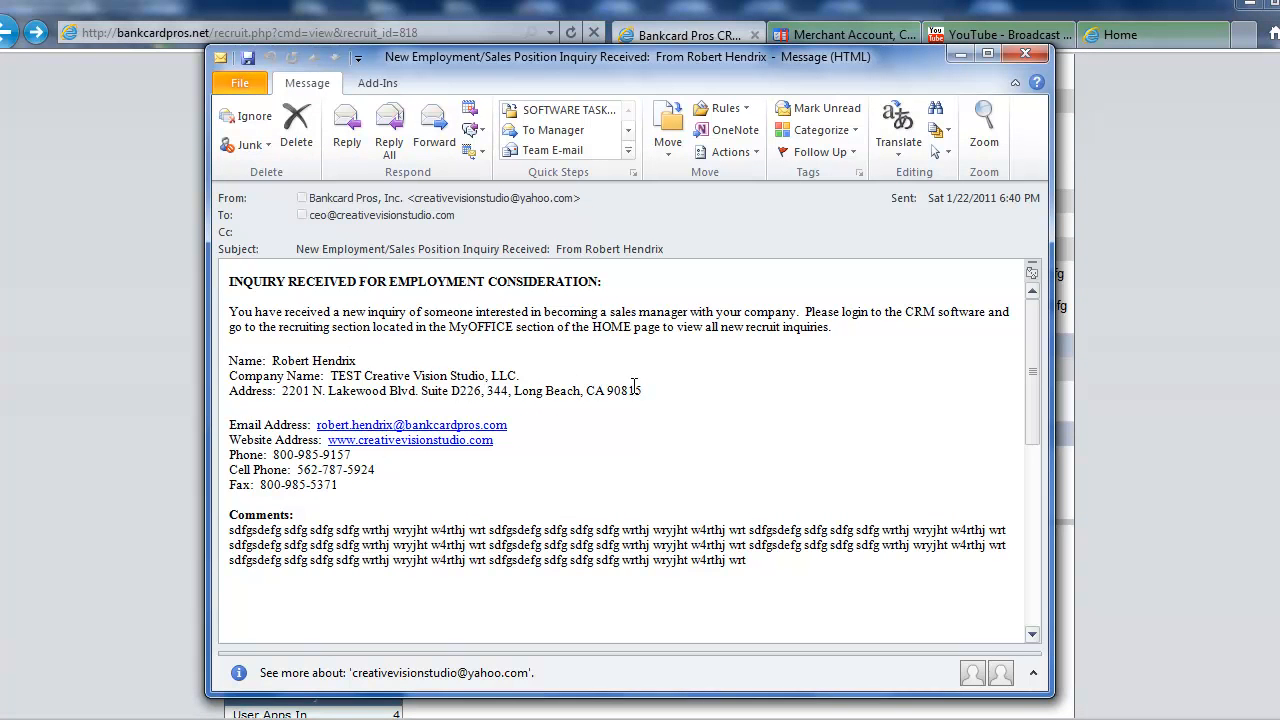
left_click(1025, 53)
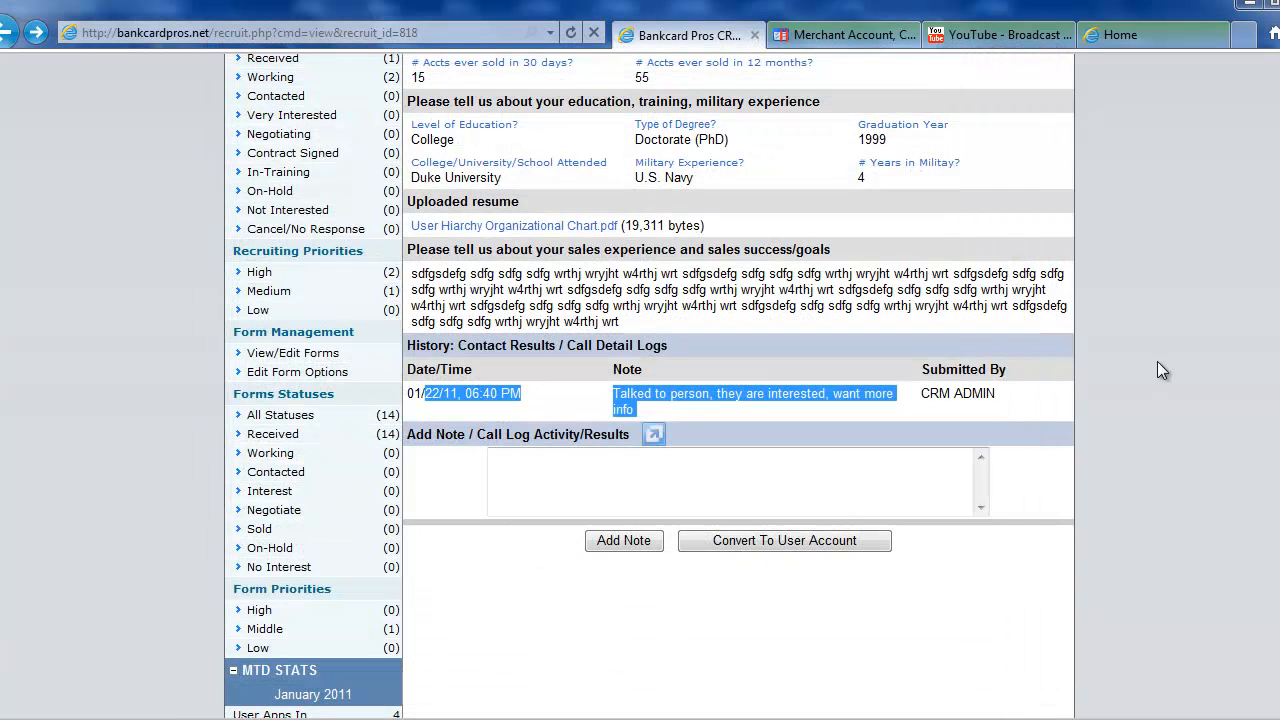
Log the note 'Individual signed contract to join our company' in the recruit's history.
left_click(1134, 371)
left_click(620, 488)
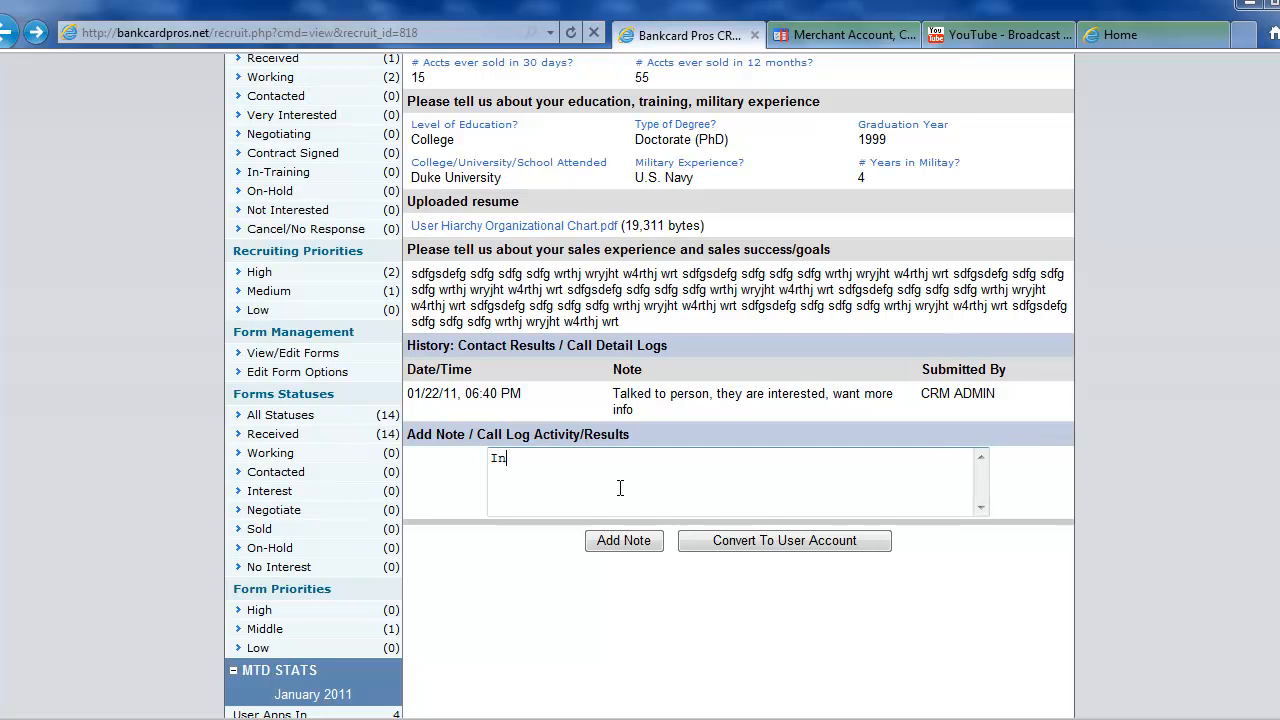
type("Individual signed contract to join")
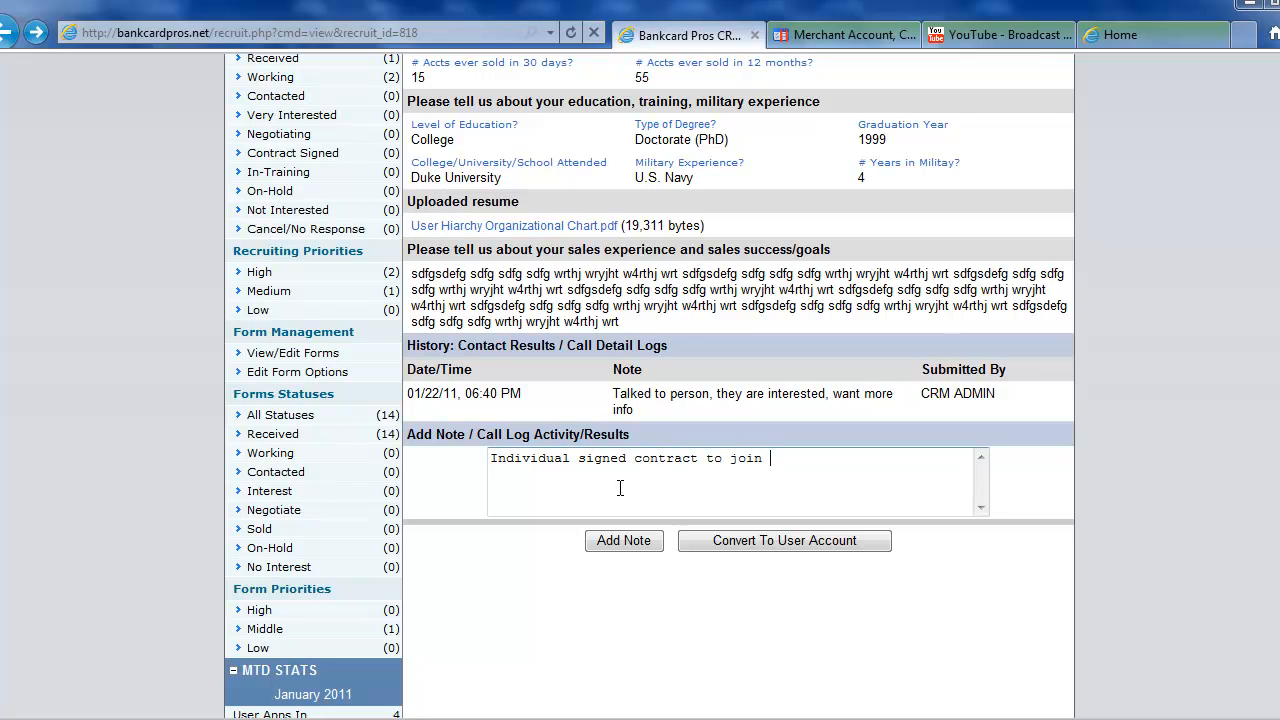
type(" our company")
left_click(623, 540)
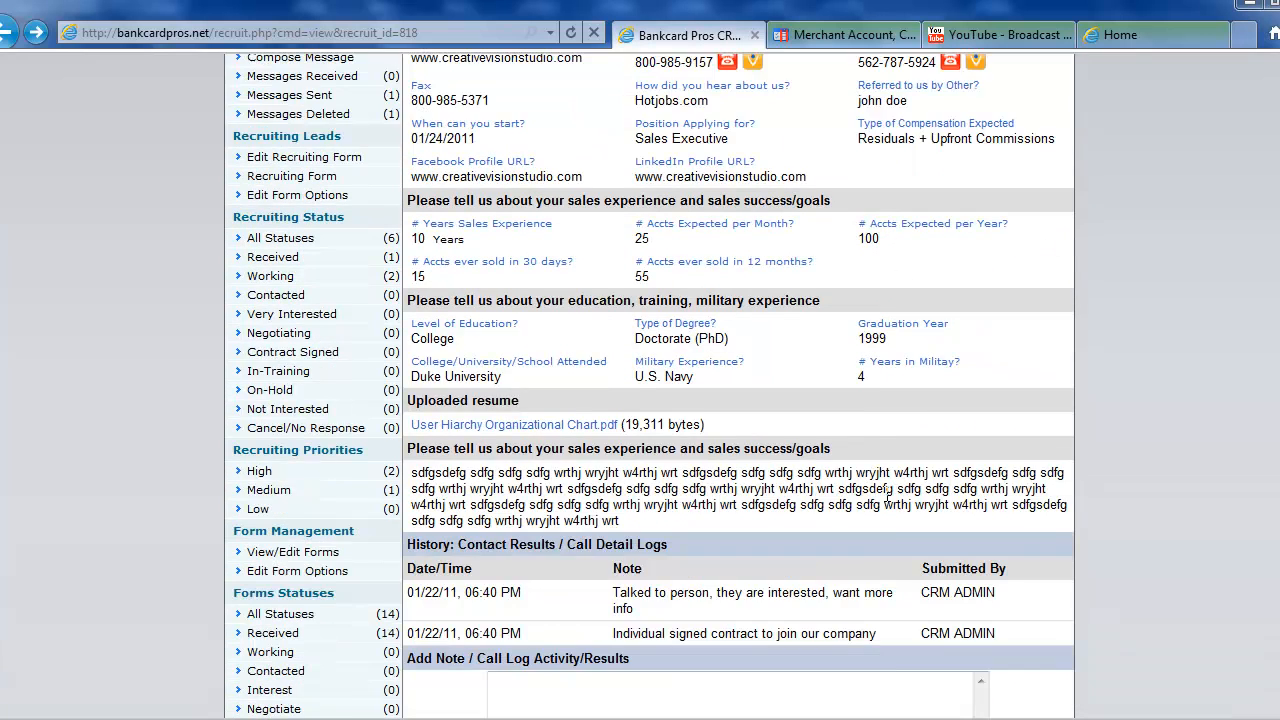
scroll(877, 543, "down", 2)
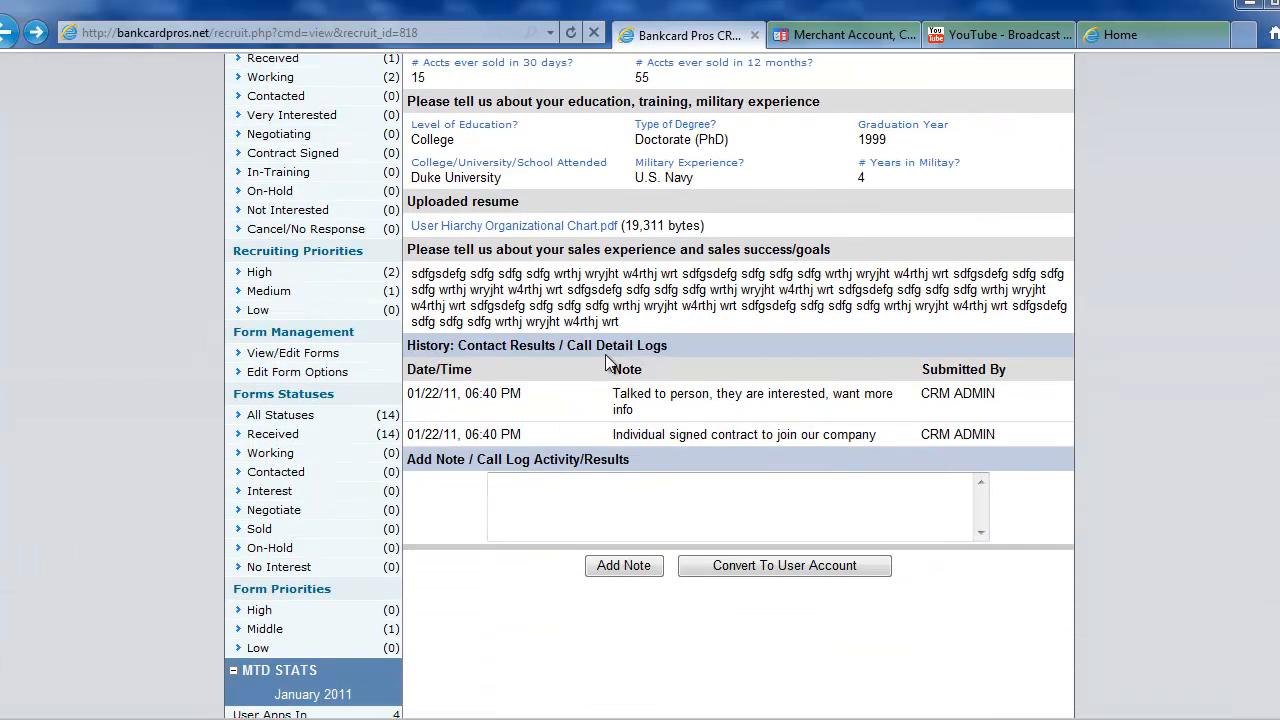
scroll(839, 512, "up", 3)
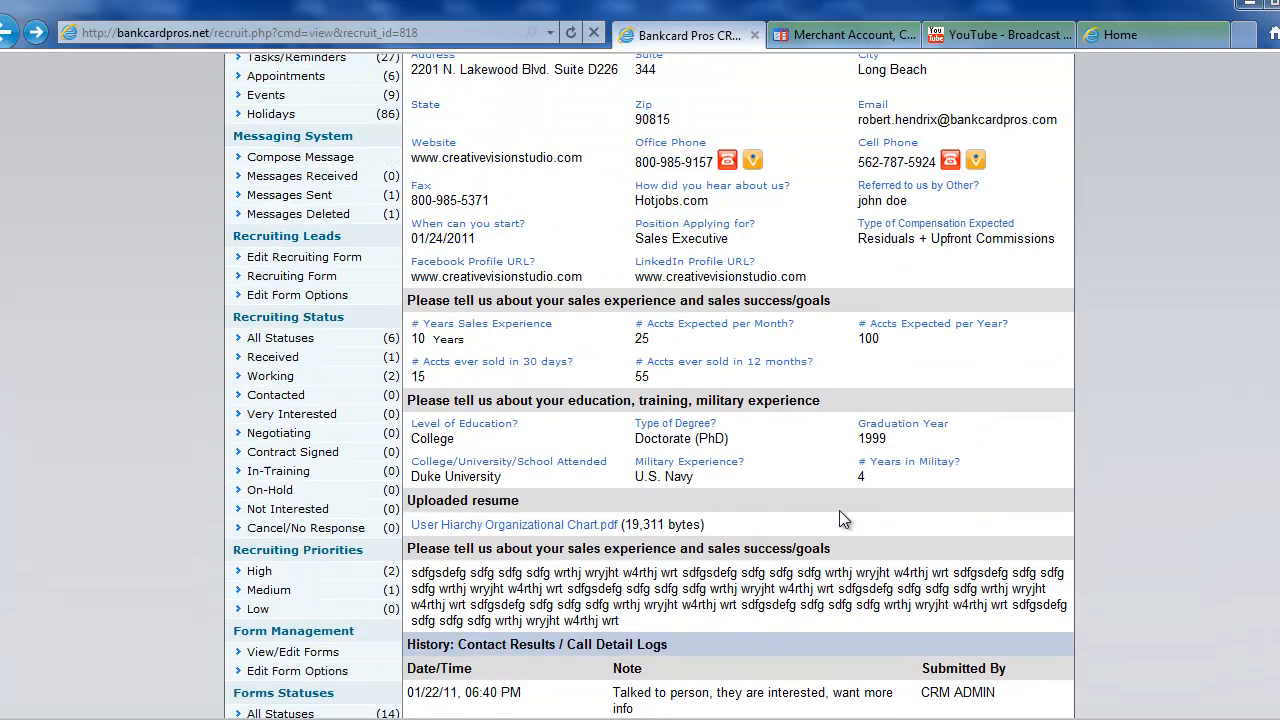
scroll(839, 510, "up", 4)
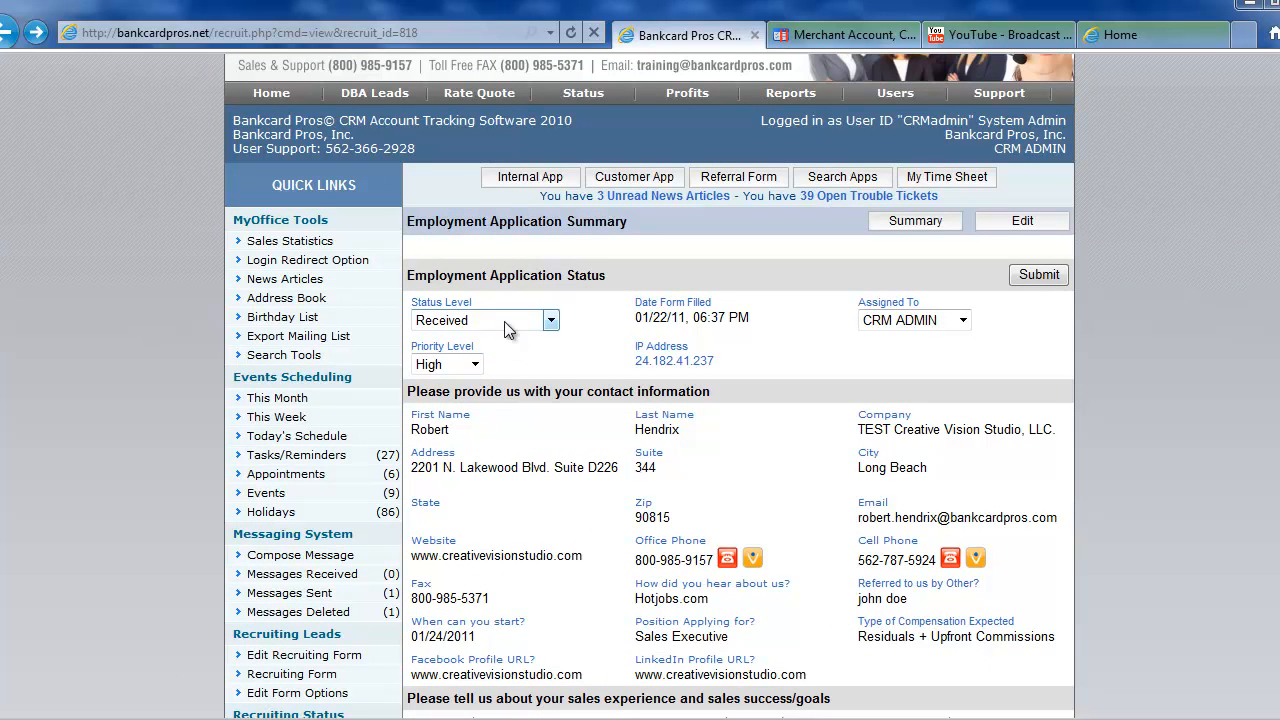
left_click(486, 319)
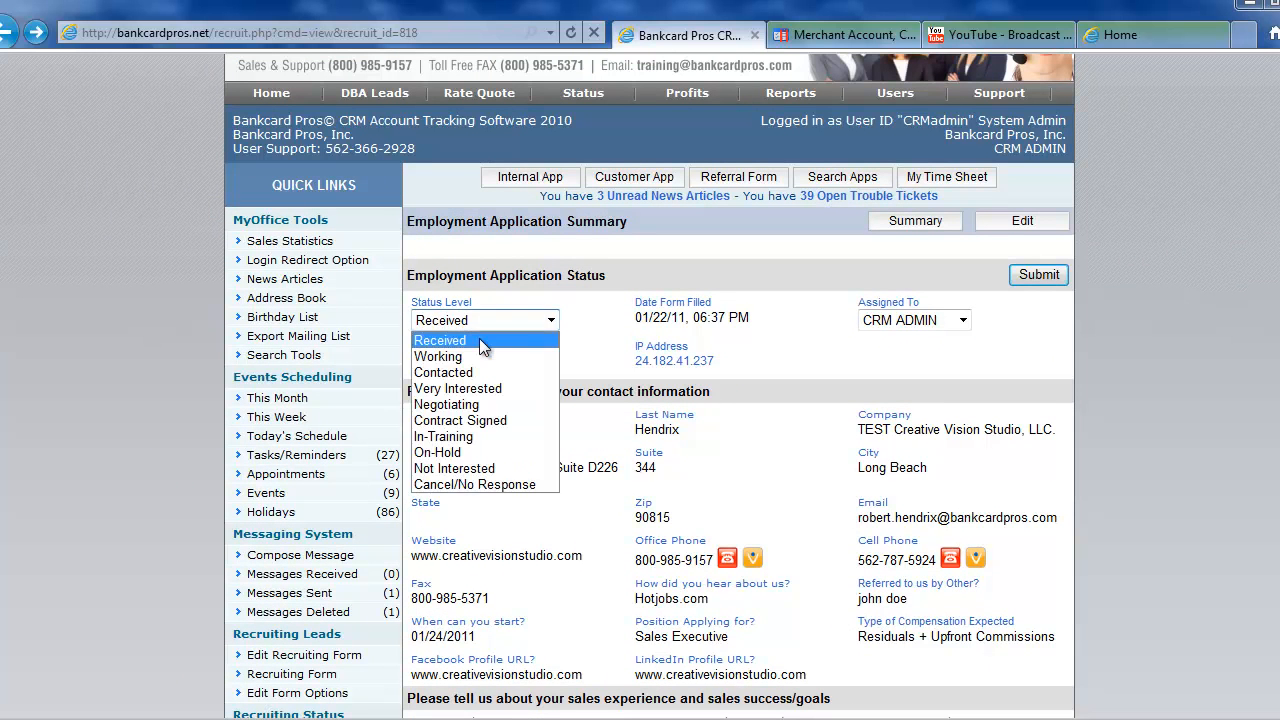
left_click(476, 357)
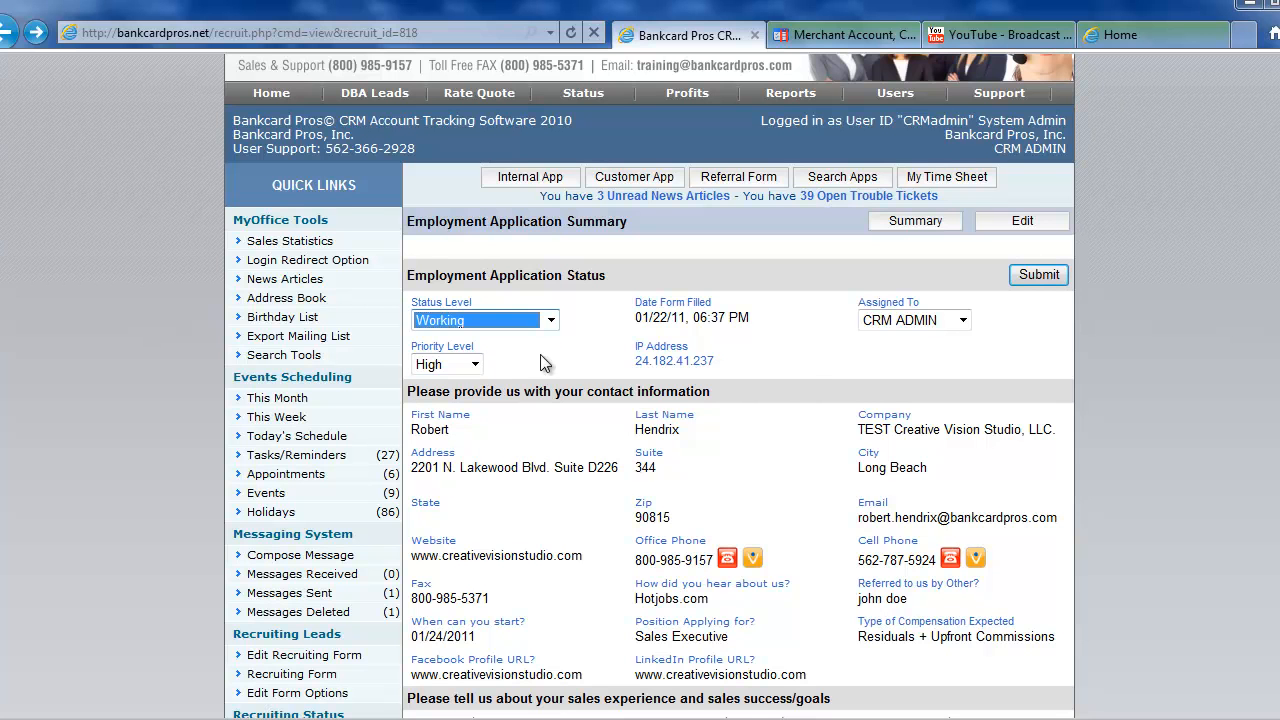
scroll(812, 379, "down", 6)
scroll(814, 397, "down", 2)
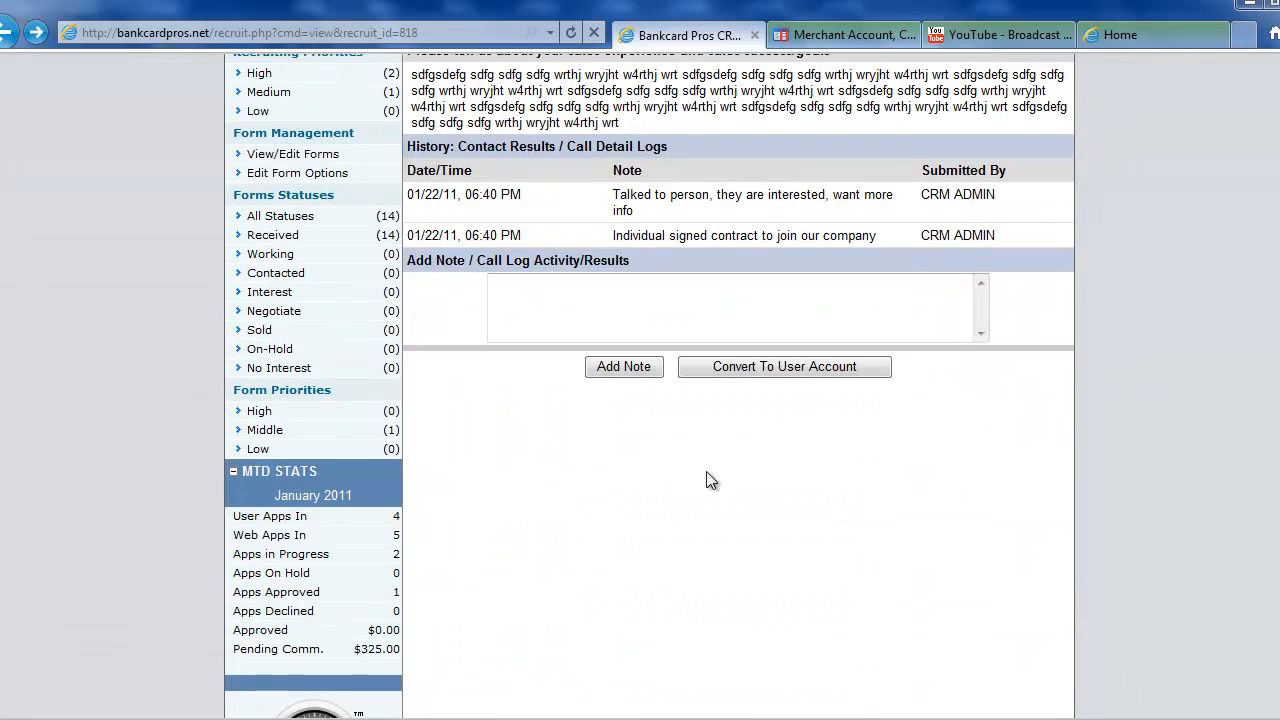
left_click(735, 368)
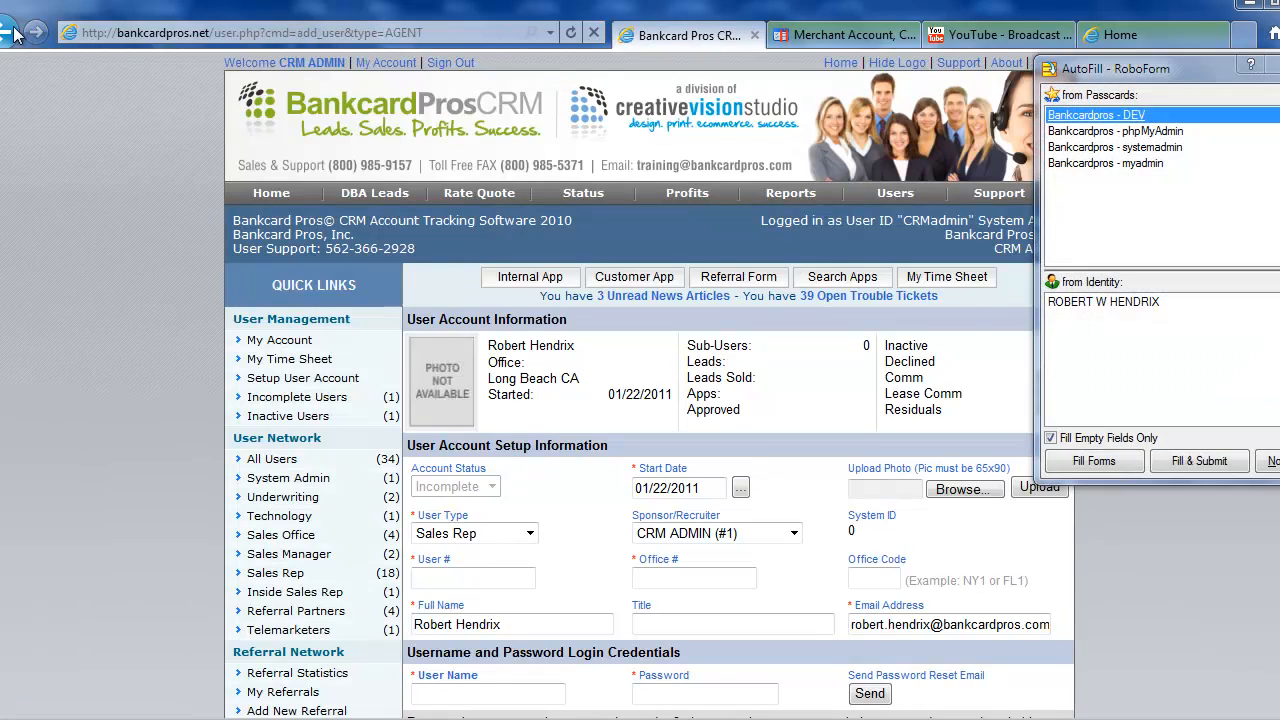
left_click(14, 34)
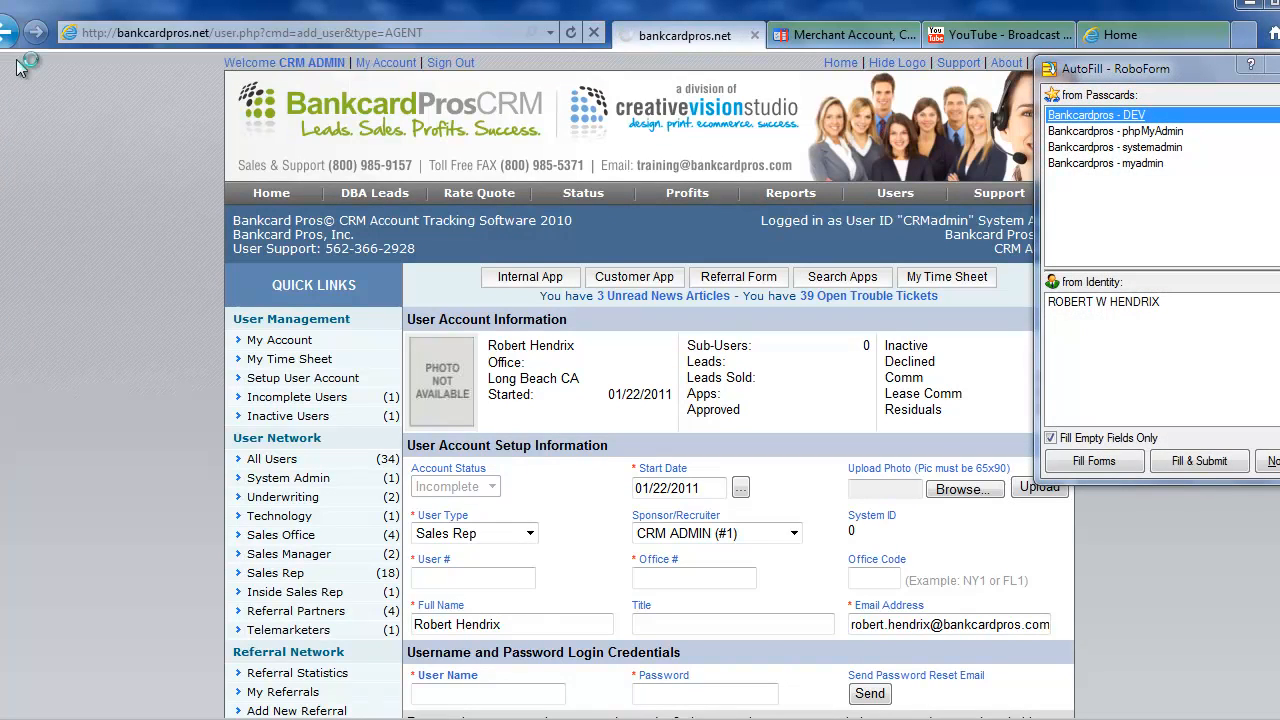
scroll(651, 480, "up", 2)
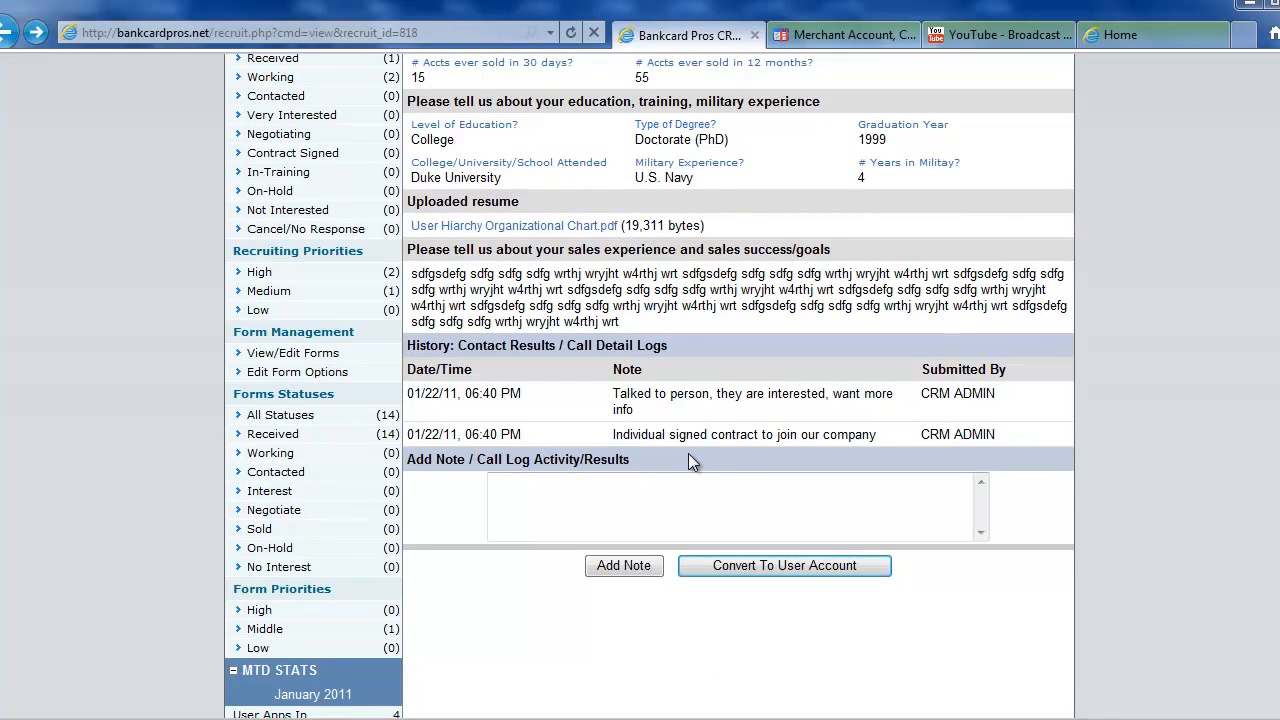
scroll(688, 453, "up", 6)
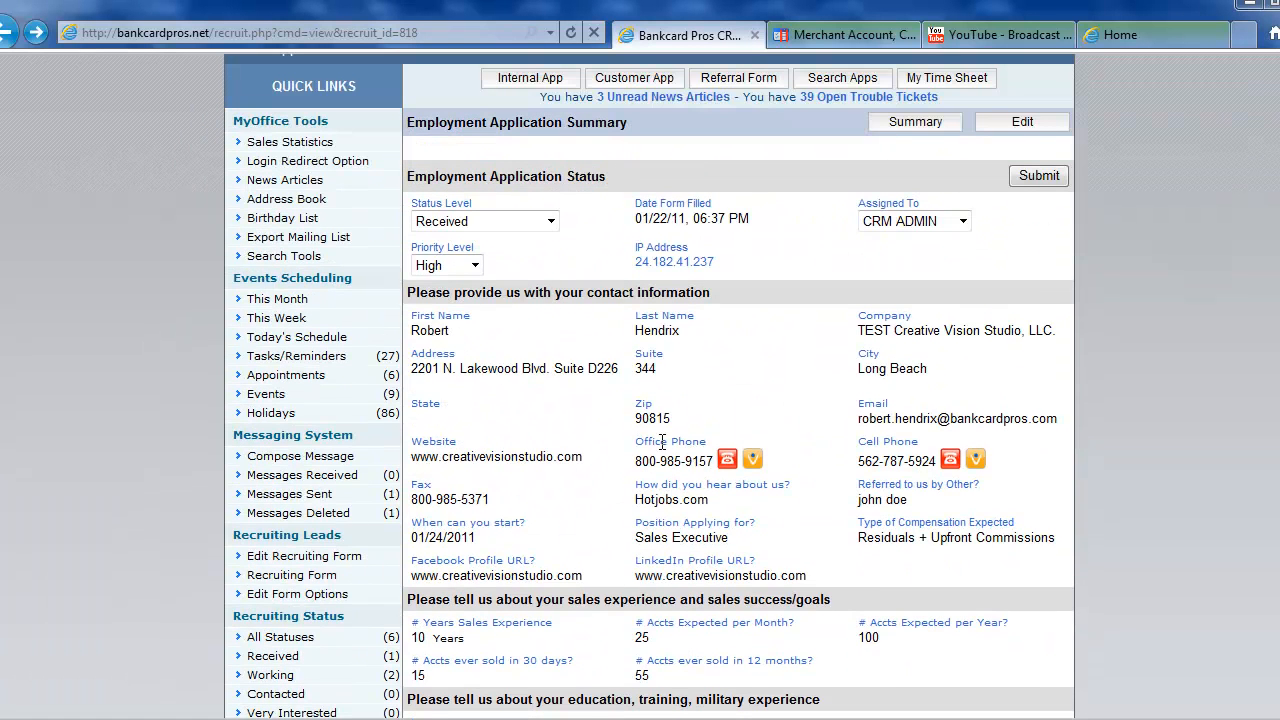
Save the recruit's status as Working and list the three Working recruits.
left_click(452, 225)
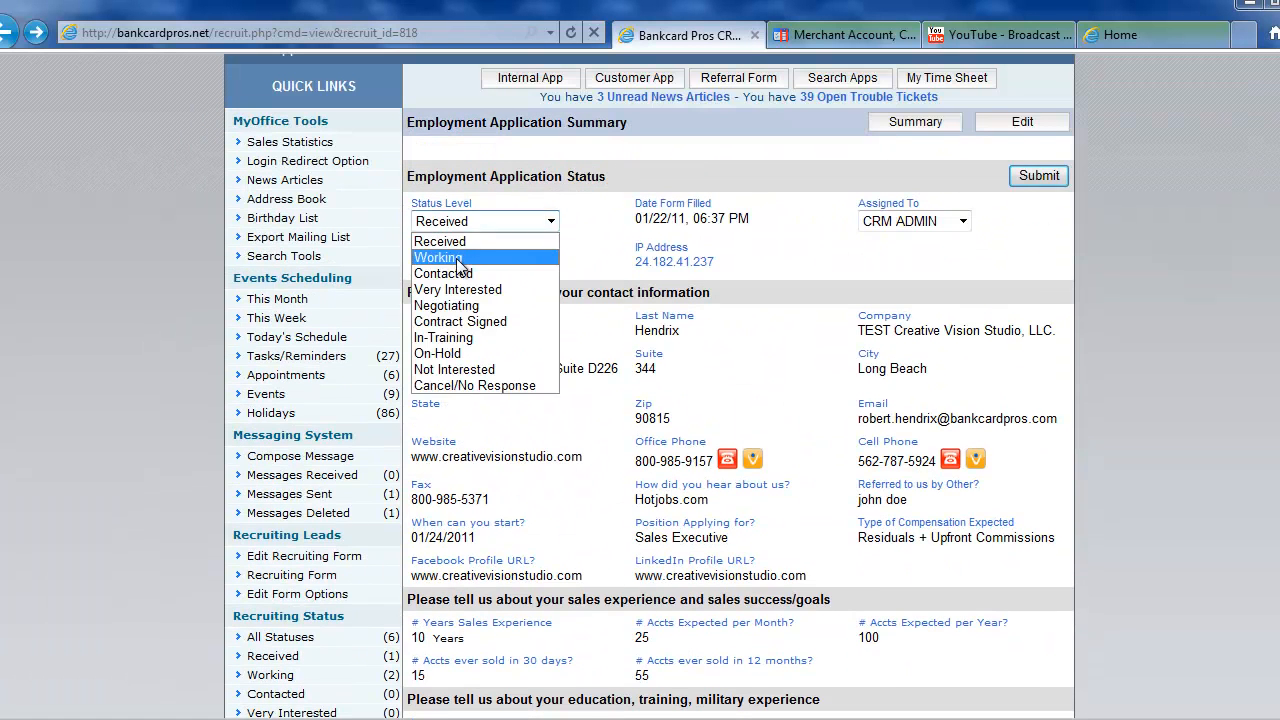
left_click(455, 258)
left_click(1034, 176)
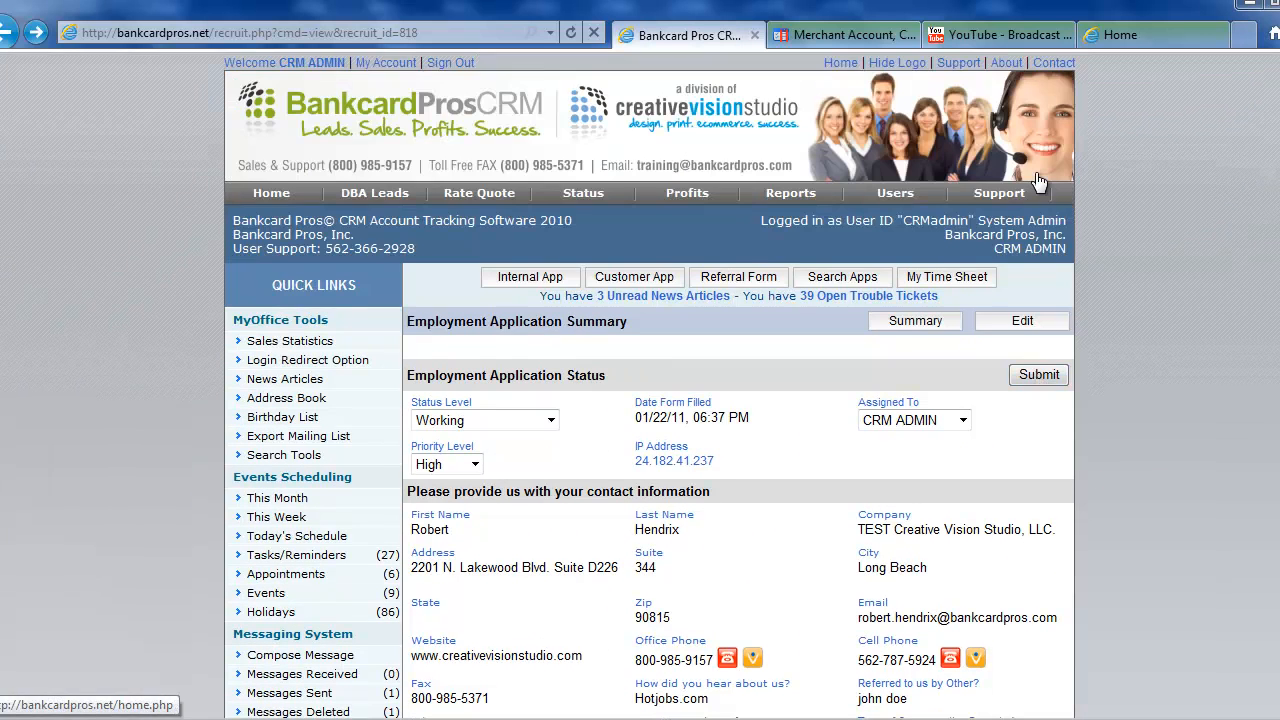
scroll(695, 434, "down", 5)
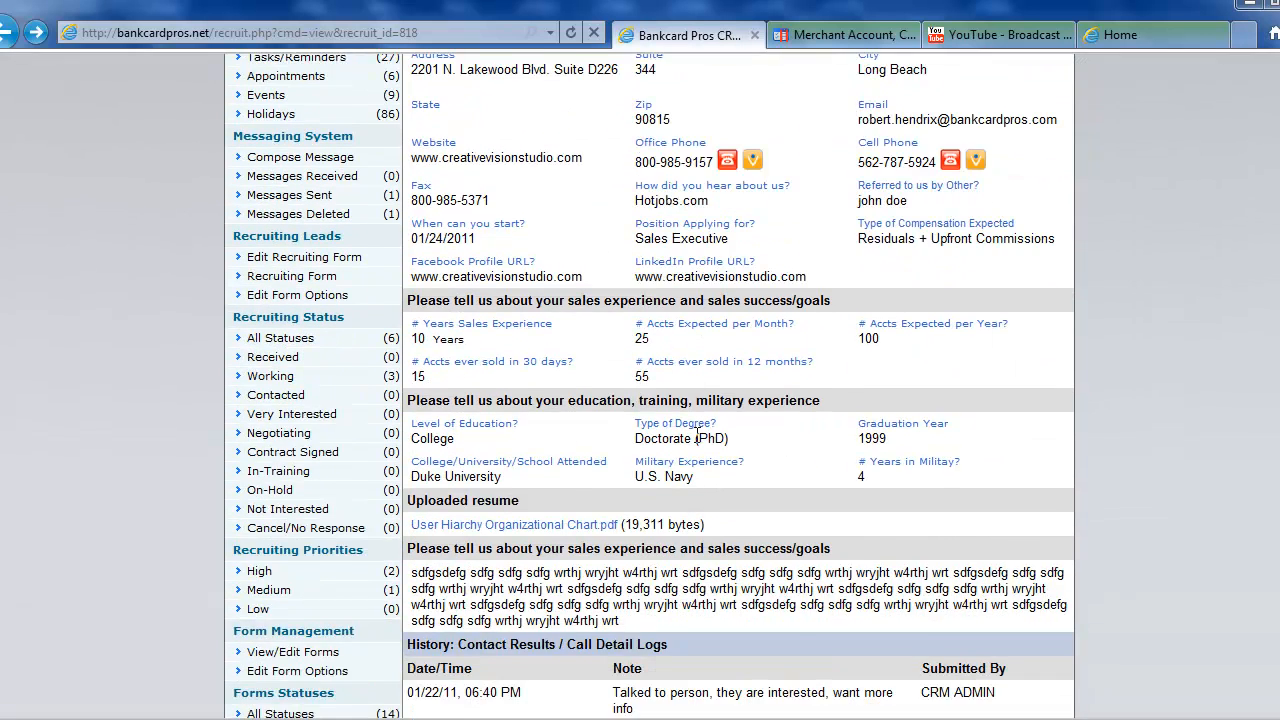
scroll(697, 434, "down", 1)
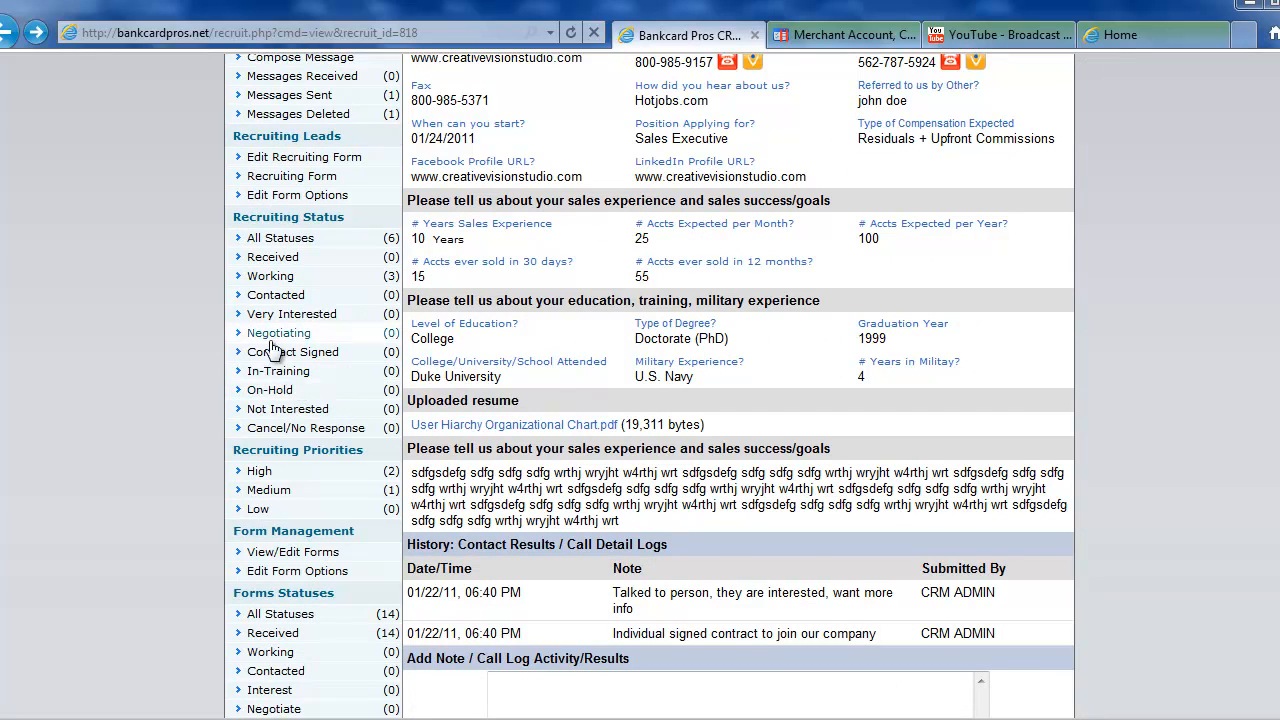
left_click(335, 280)
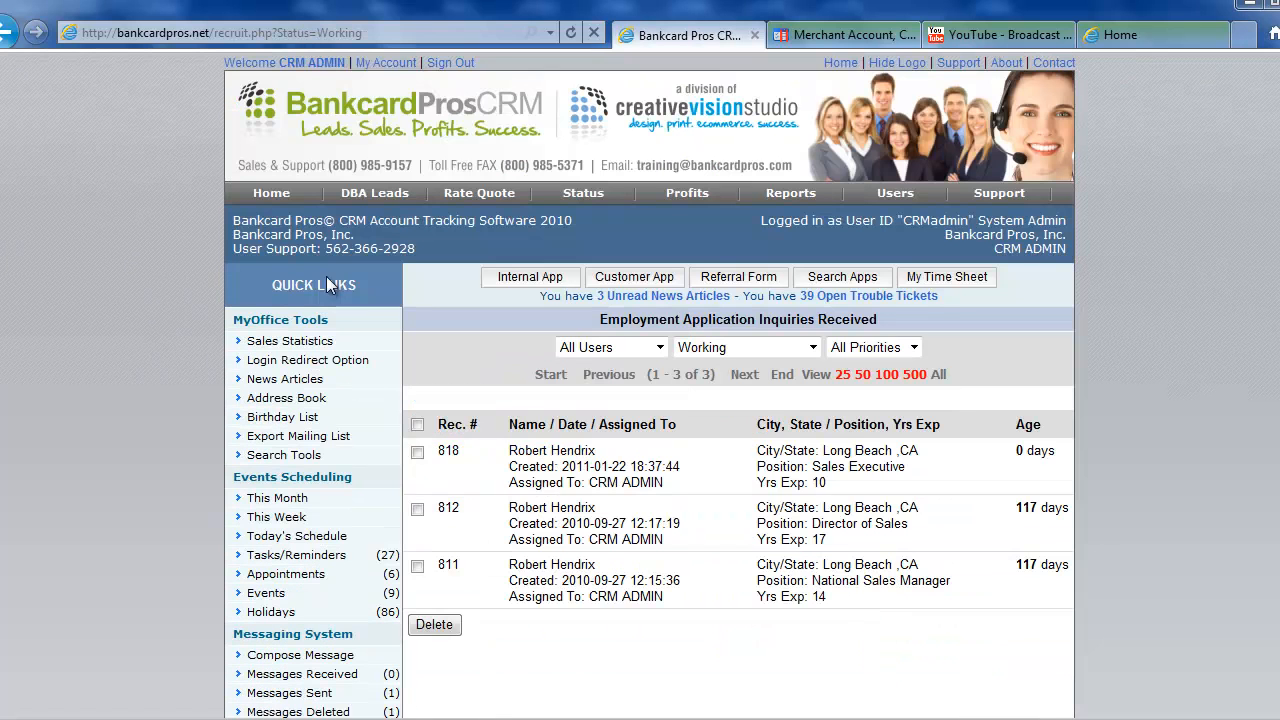
Open record 818, keep priority High, reassign it to another staff member, and begin user conversion.
left_click(660, 468)
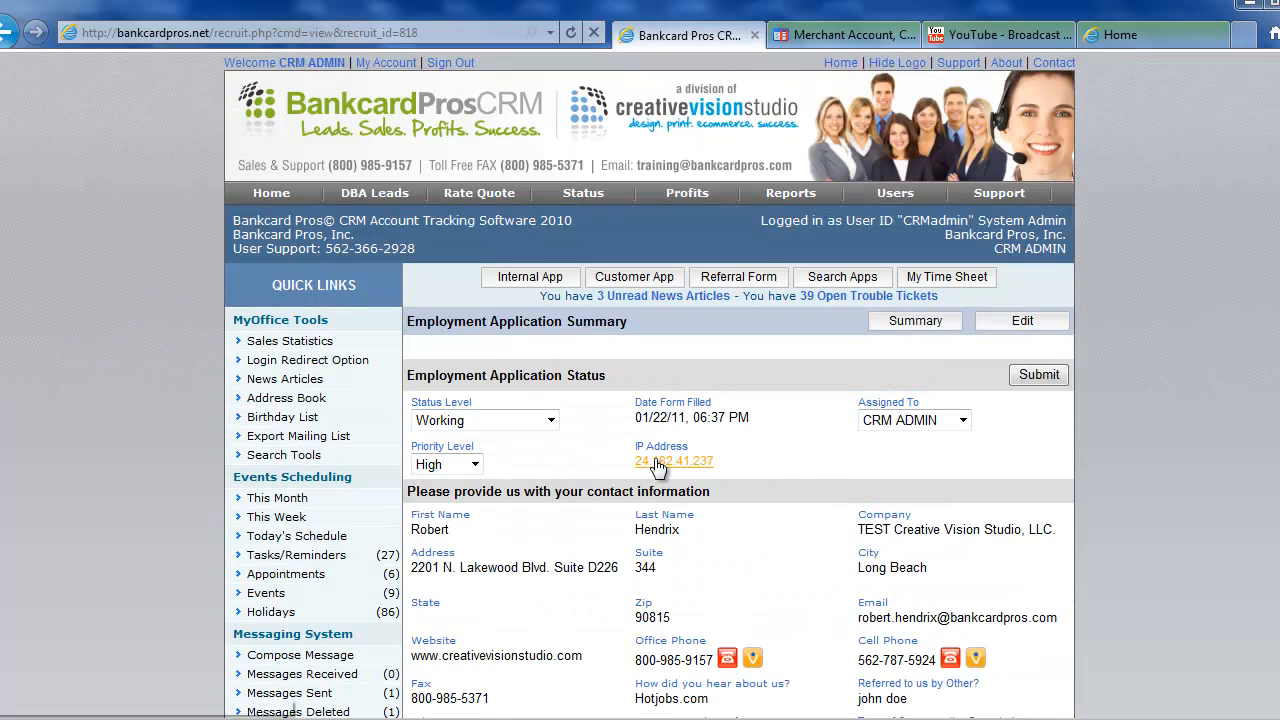
scroll(560, 380, "down", 2)
left_click(476, 265)
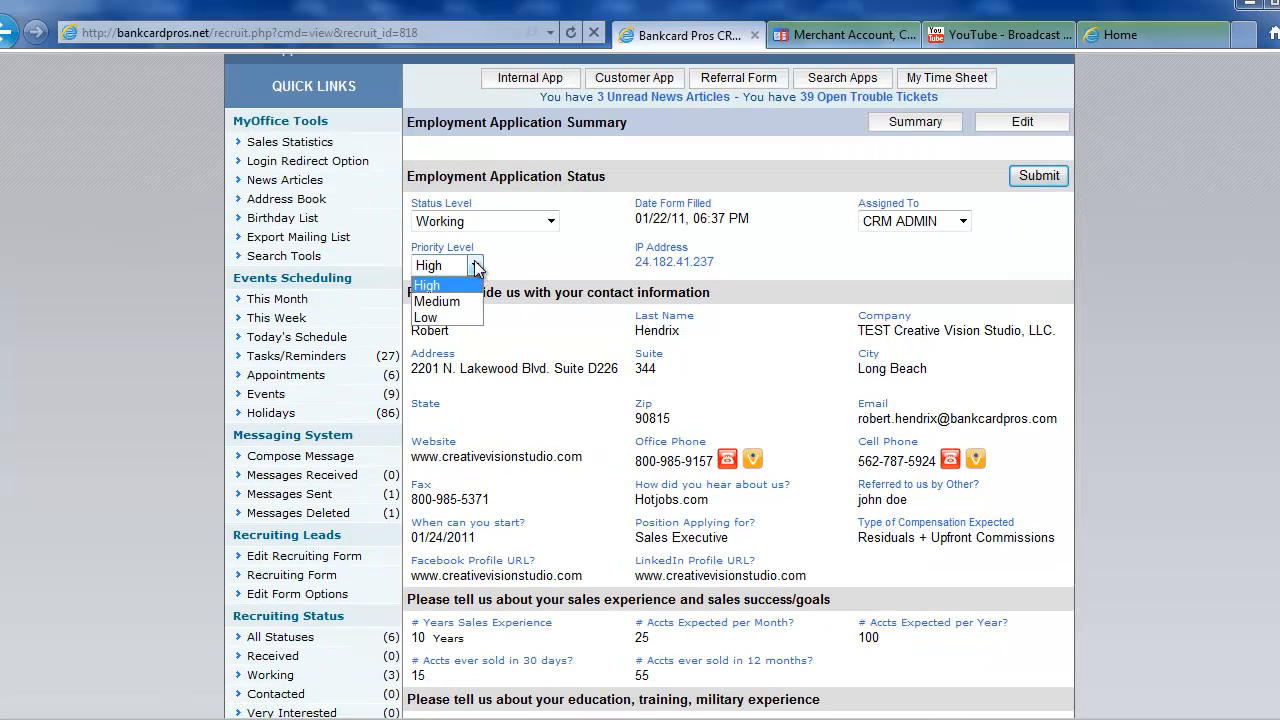
left_click(573, 240)
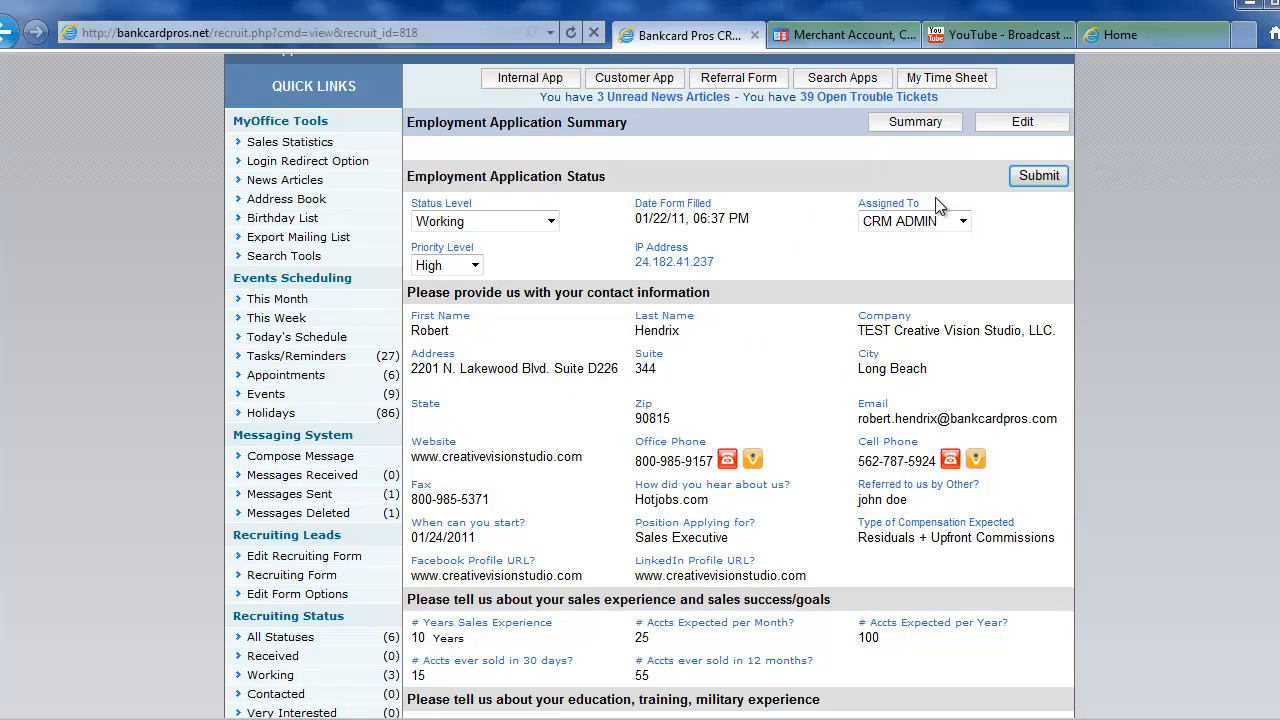
left_click(963, 221)
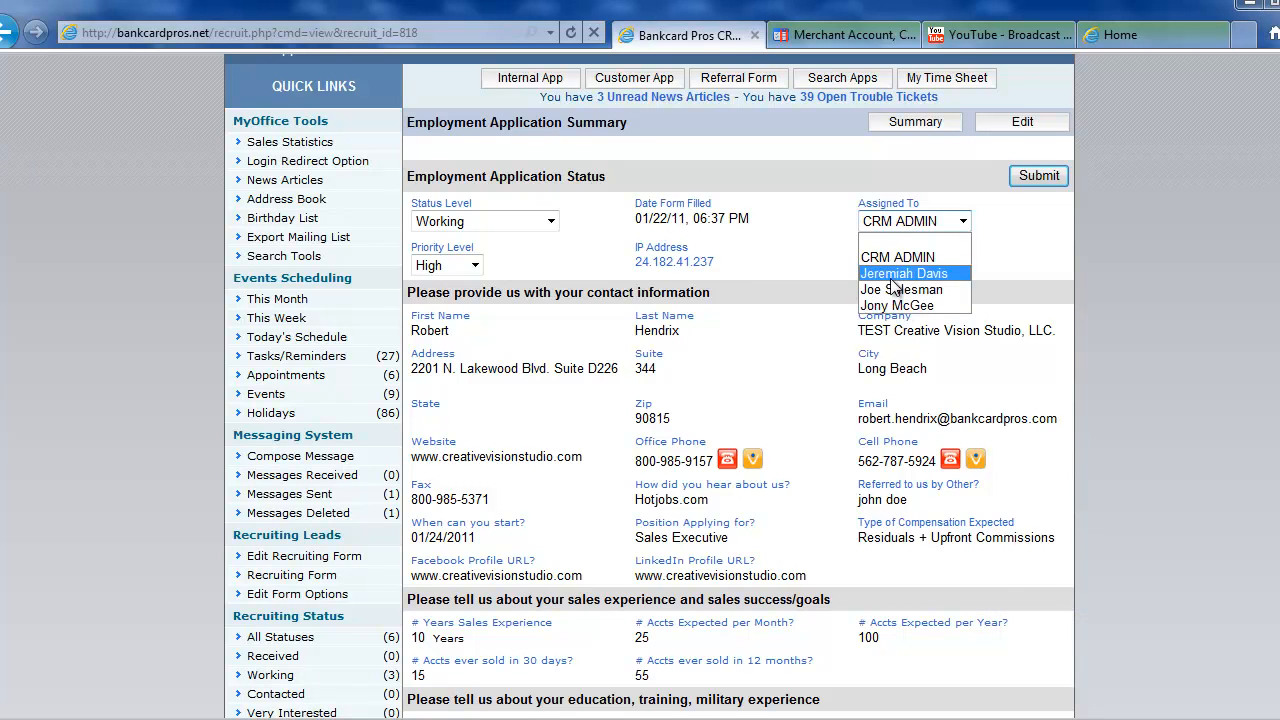
left_click(948, 271)
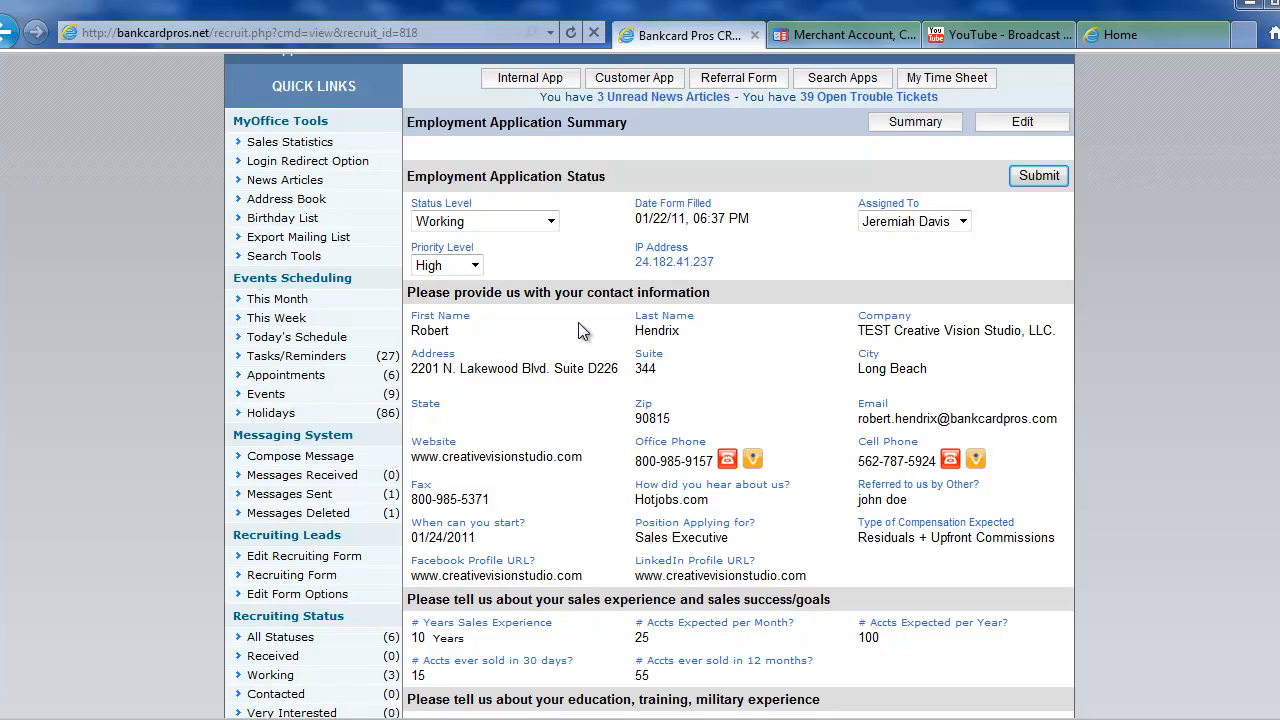
scroll(583, 331, "down", 7)
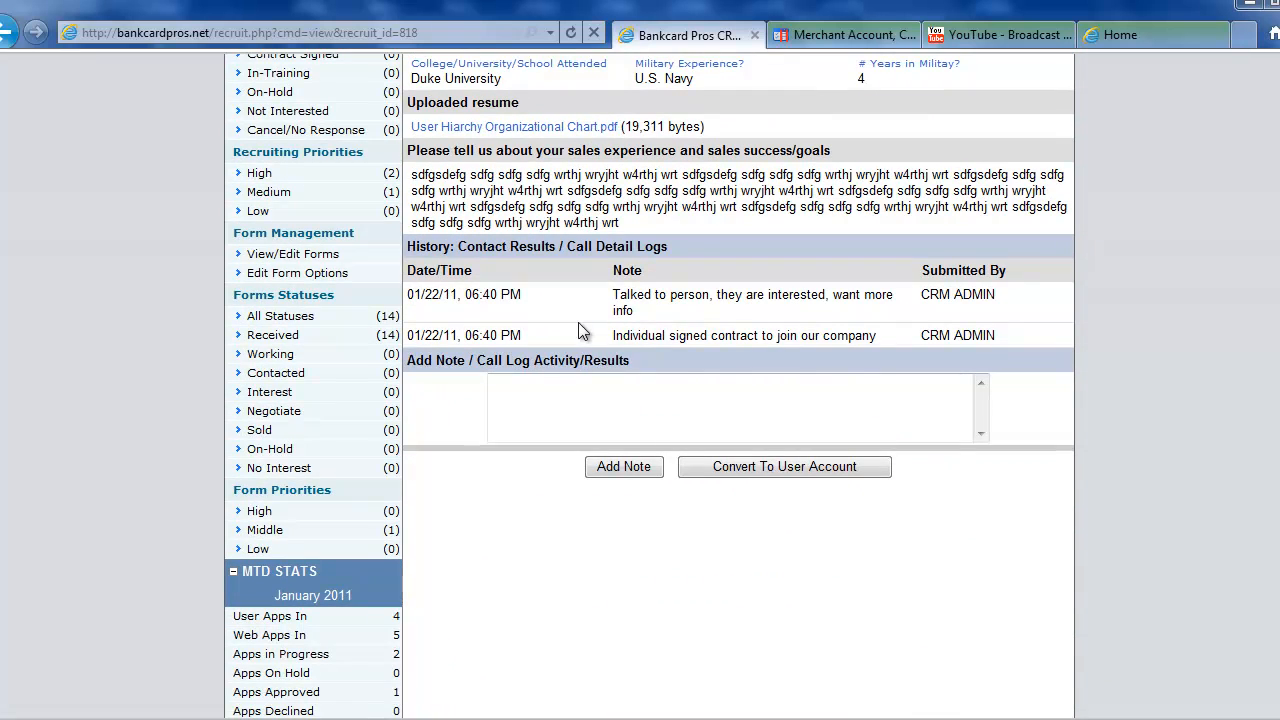
left_click(780, 466)
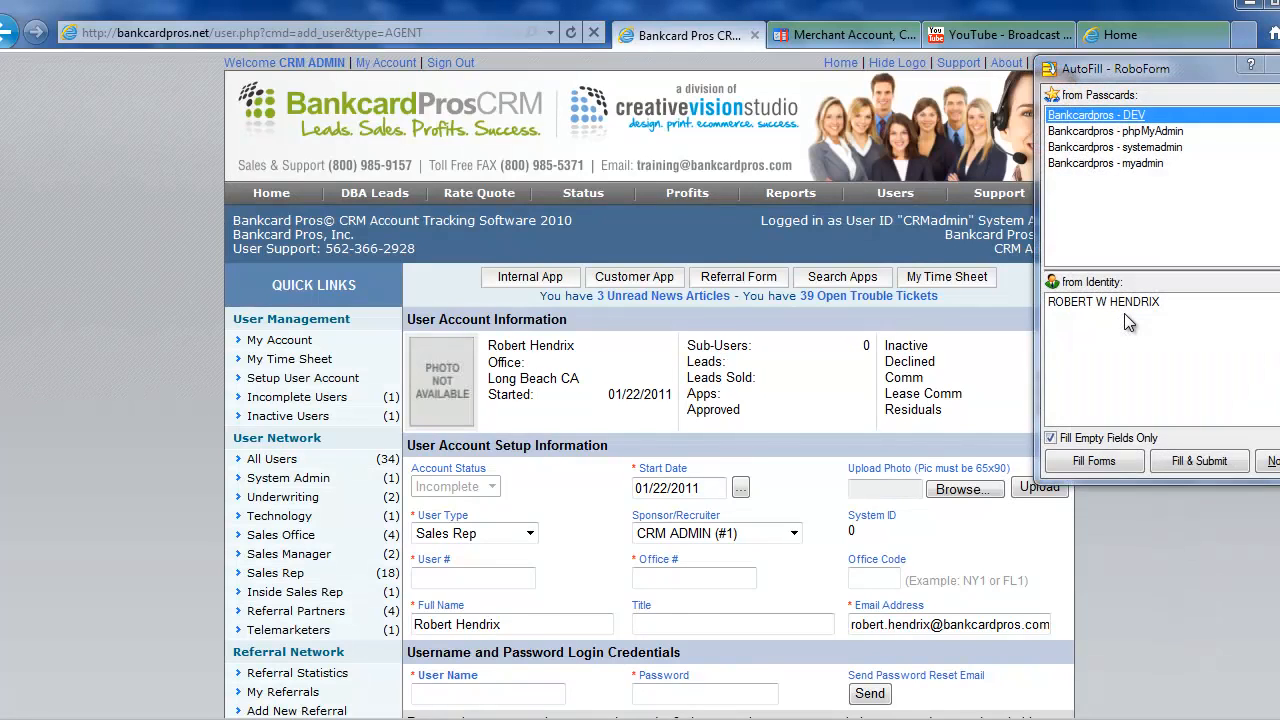
Enter user number 5462345 and office number 001 on the new user form.
scroll(835, 374, "down", 4)
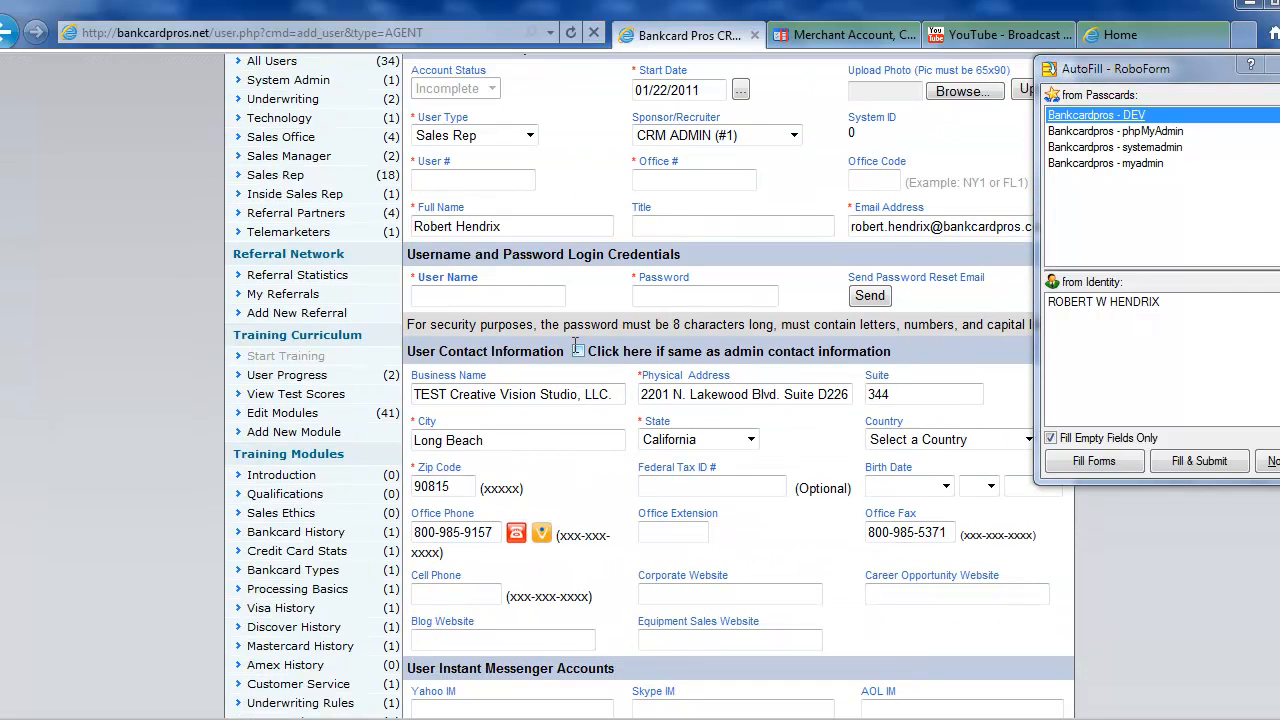
triple_click(520, 228)
left_click(572, 222)
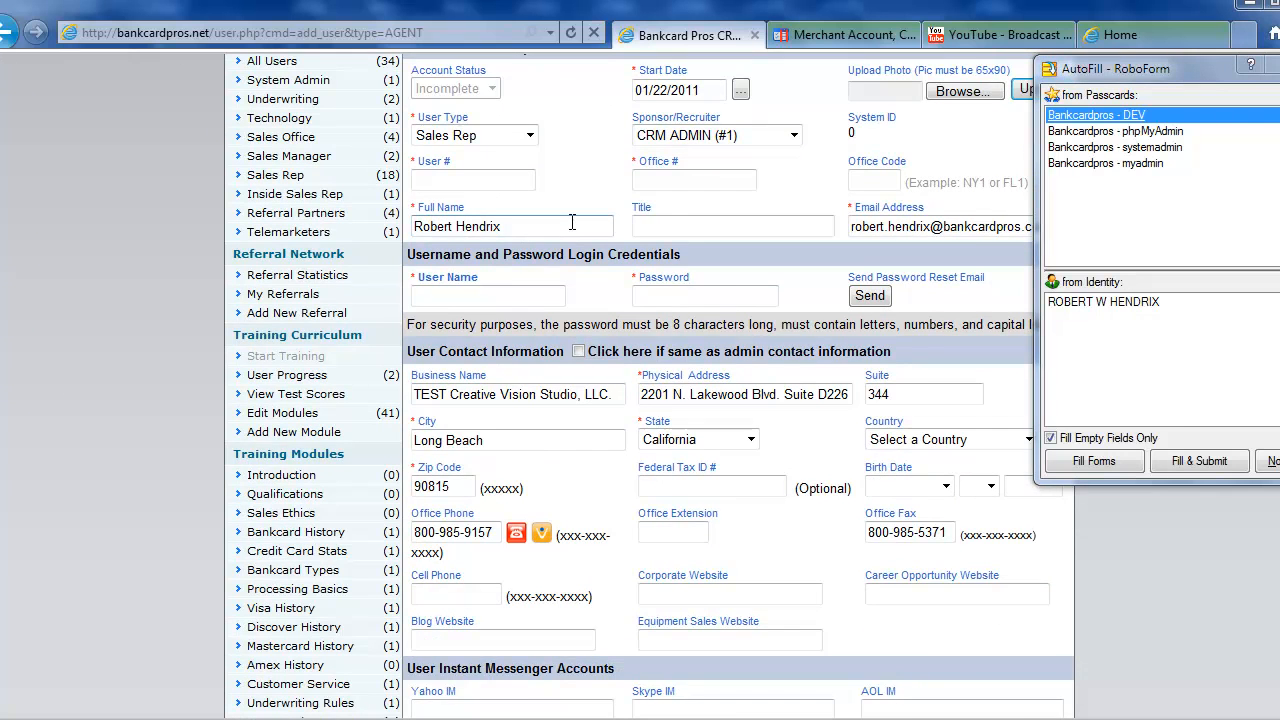
scroll(572, 222, "up", 2)
left_click(1270, 65)
left_click(501, 379)
type("5462345")
left_click(650, 380)
type("001")
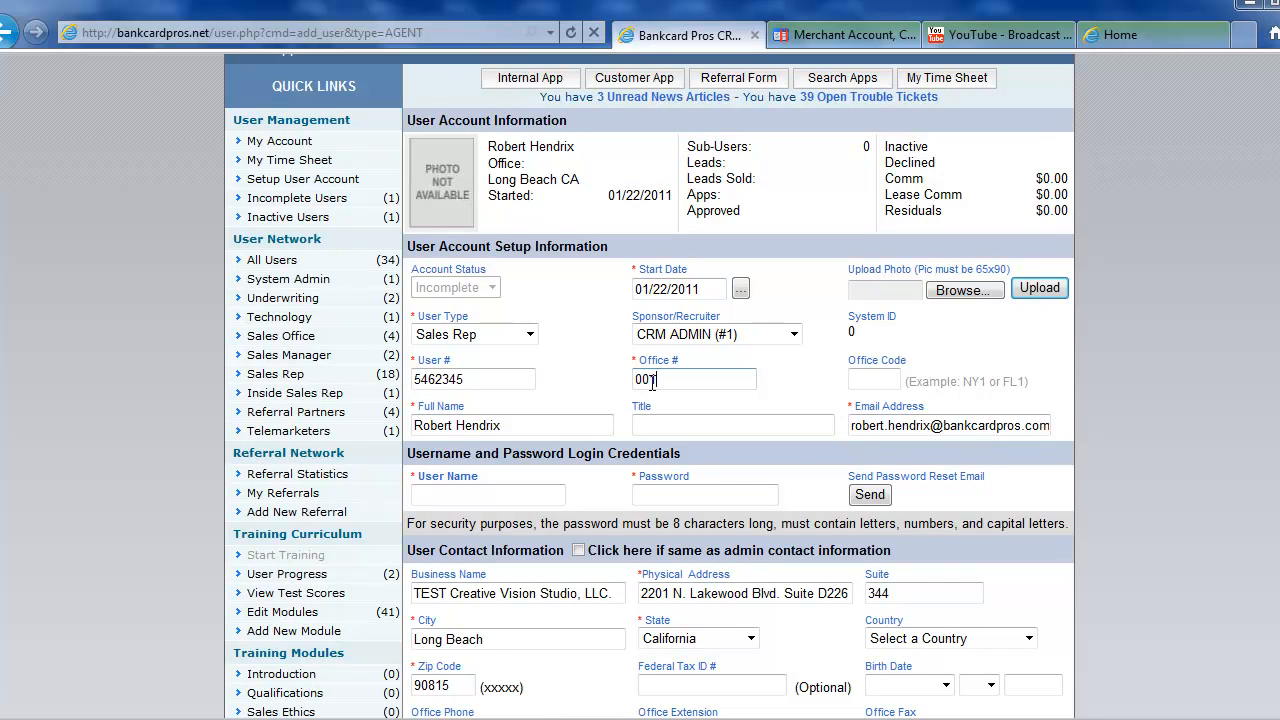
left_click(873, 381)
key("Tab")
key("Tab")
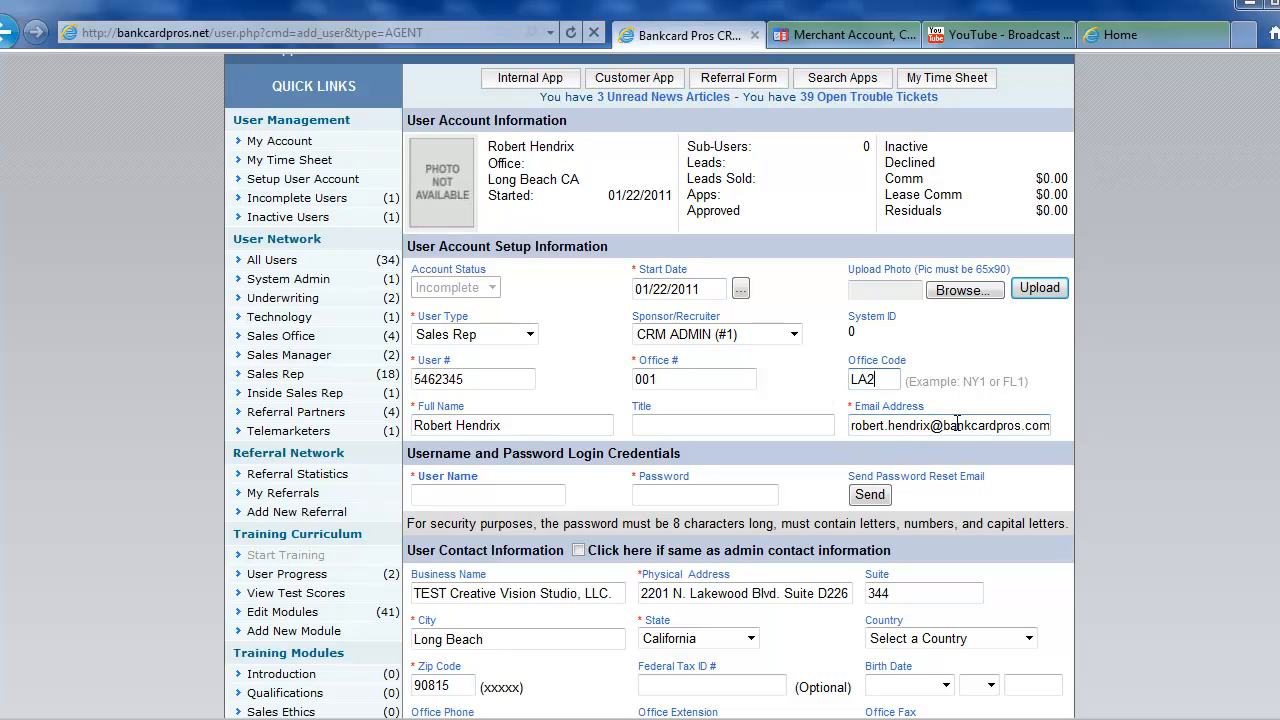
Copy the full name into User Name without the space, and set a password.
scroll(826, 610, "down", 4)
scroll(826, 610, "up", 5)
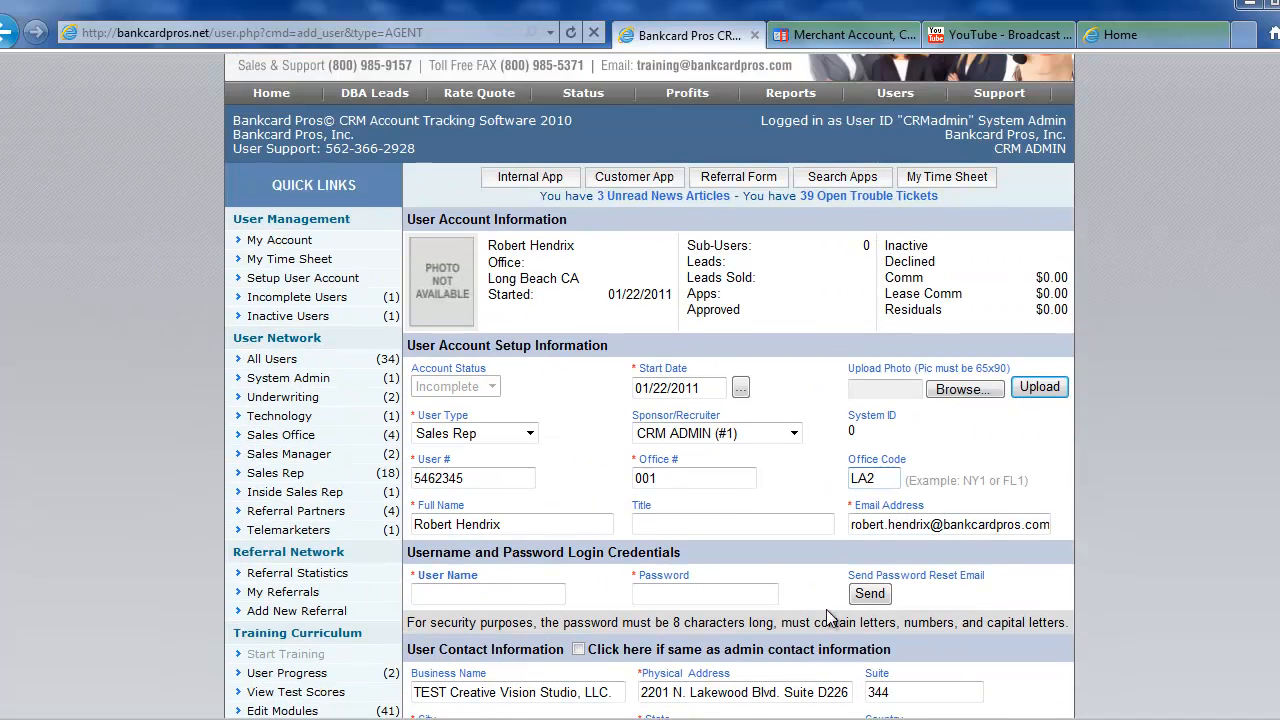
scroll(826, 612, "down", 1)
left_click(510, 427)
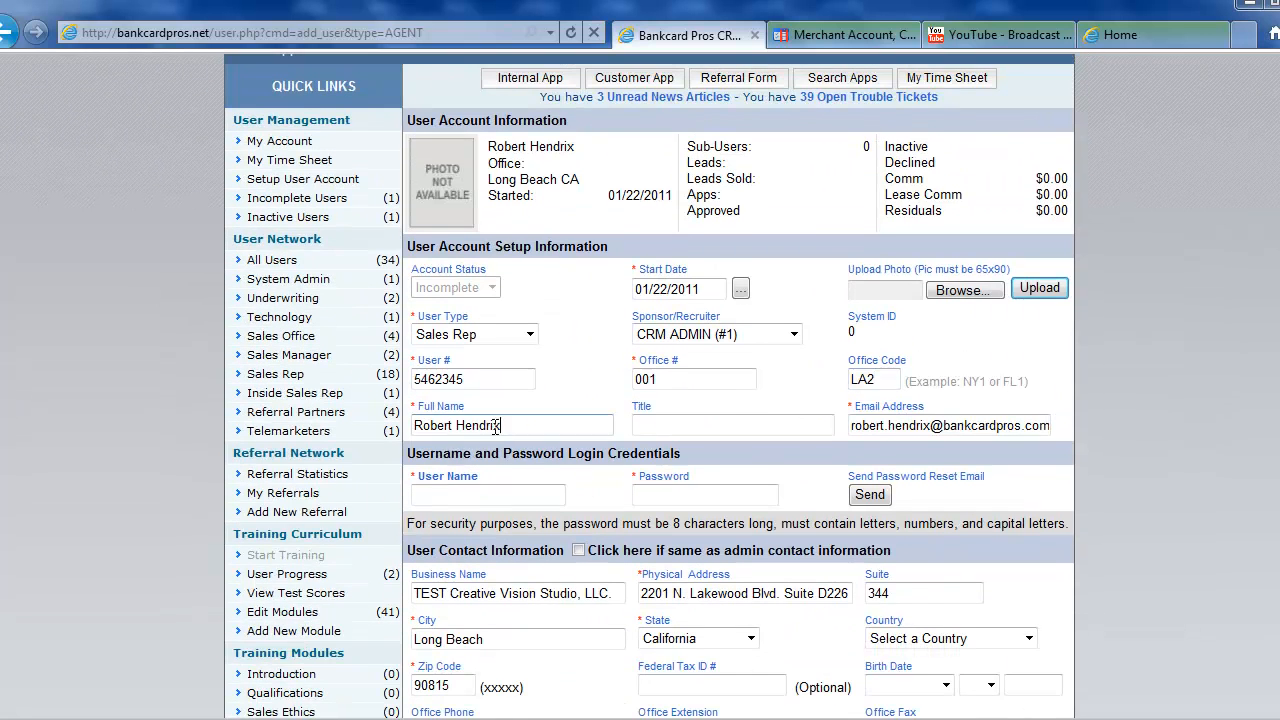
left_click_drag(510, 427, 415, 428)
key("ctrl+c")
left_click(472, 492)
key("ctrl+v")
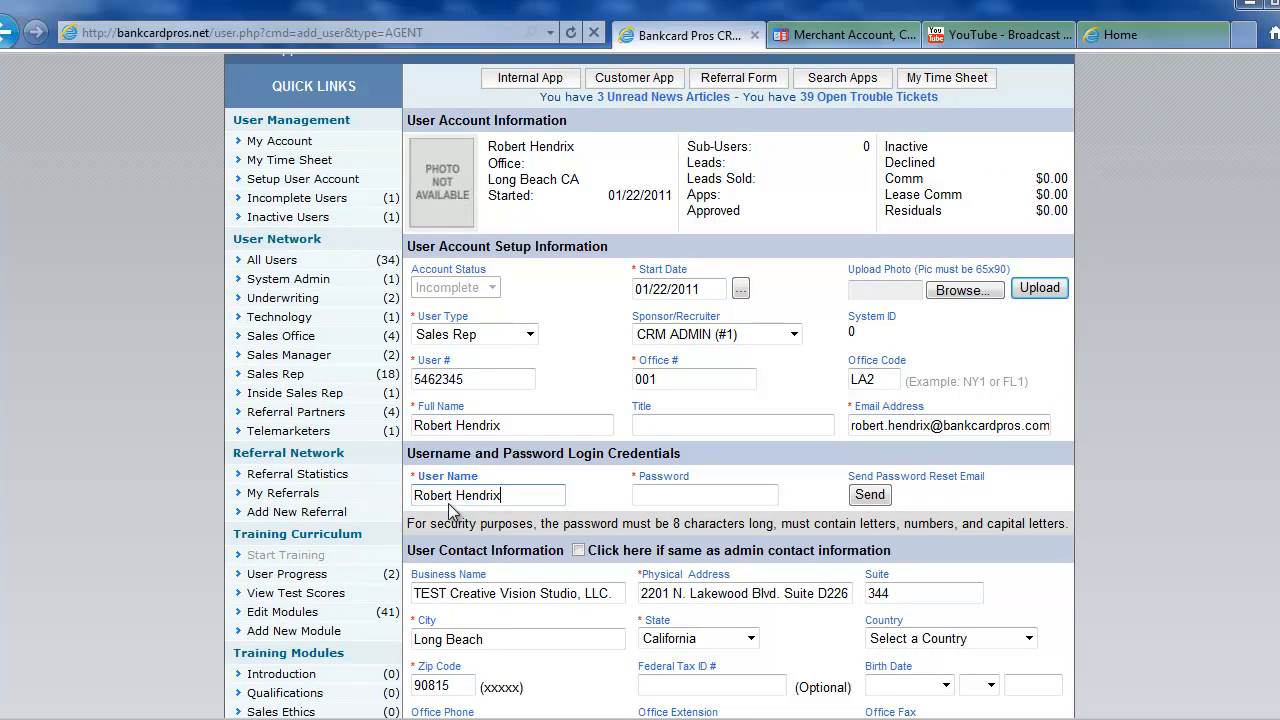
left_click(458, 495)
key("BackSpace")
left_click(669, 495)
type("••••••••••")
Set the title to Account Executive and choose a different sponsor/recruiter.
left_click(684, 425)
type("Account Executive")
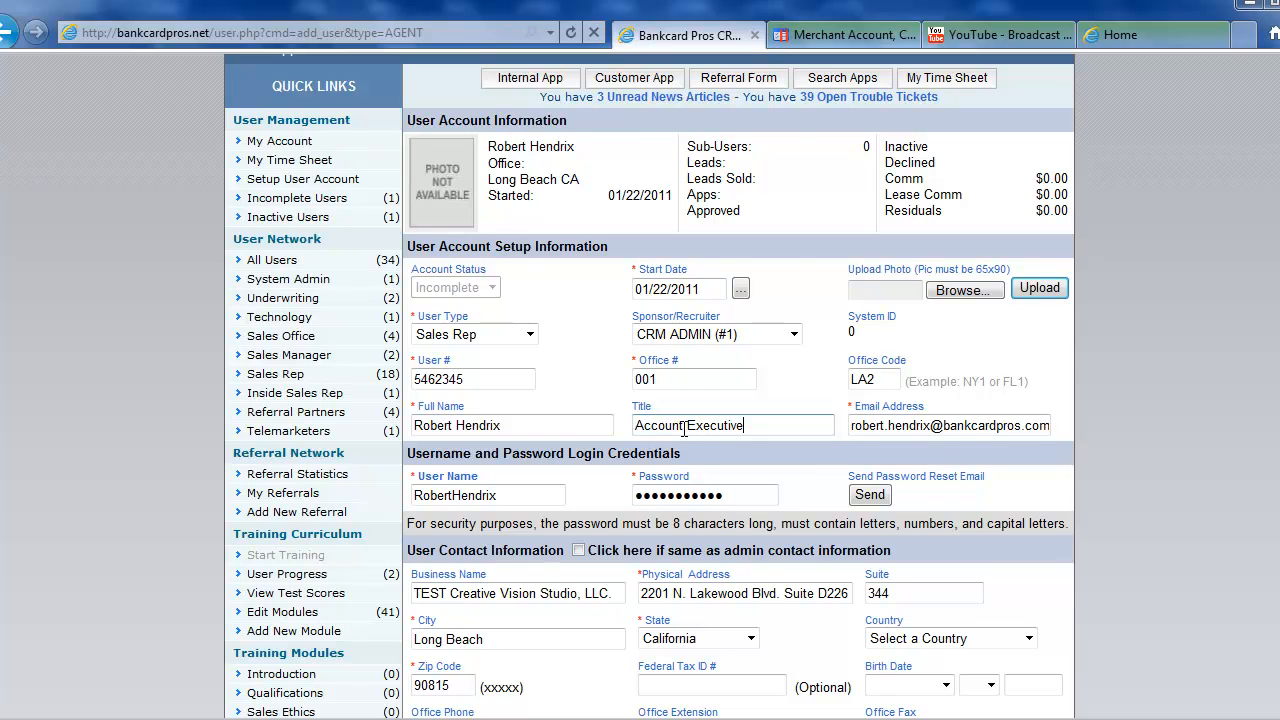
left_click(703, 334)
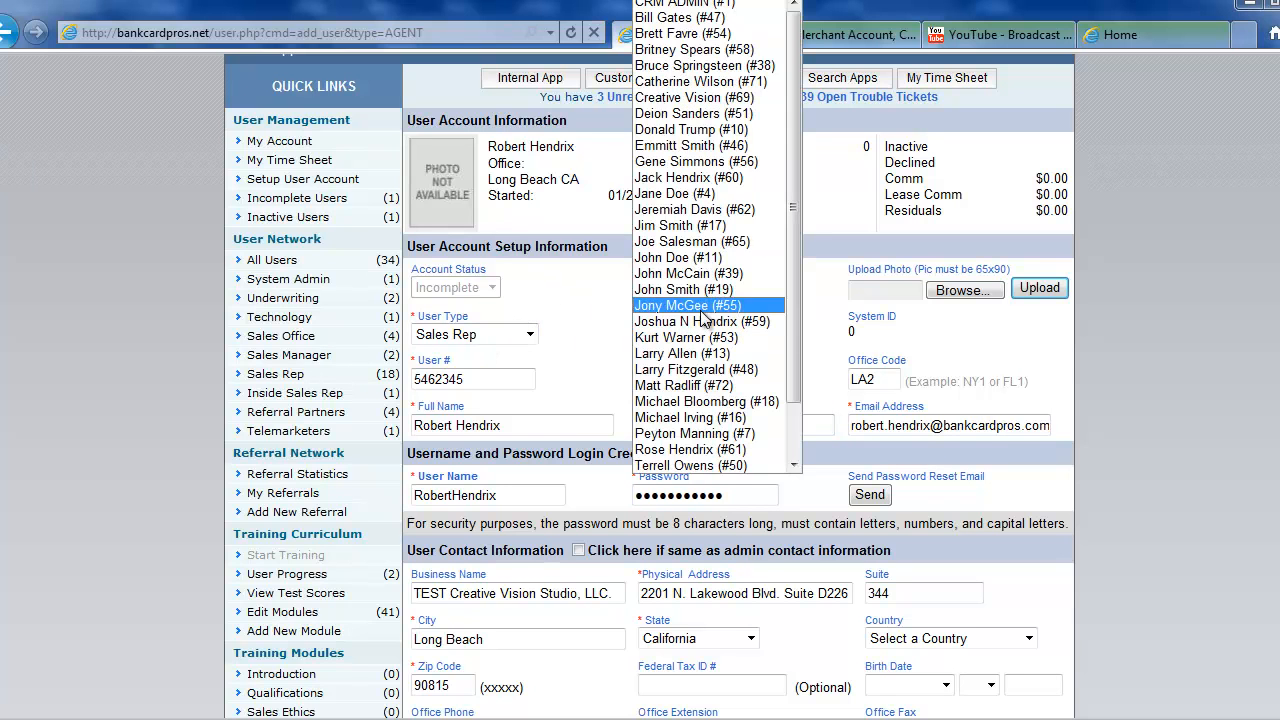
left_click(700, 65)
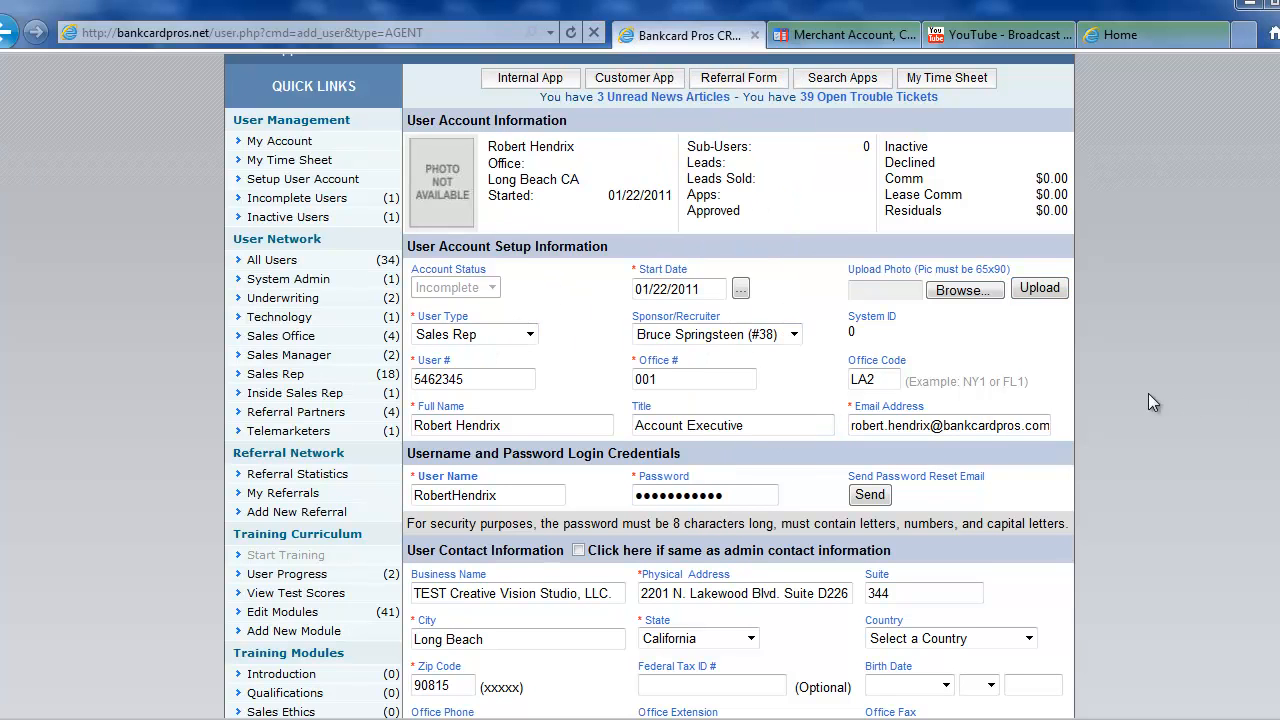
scroll(1150, 402, "down", 3)
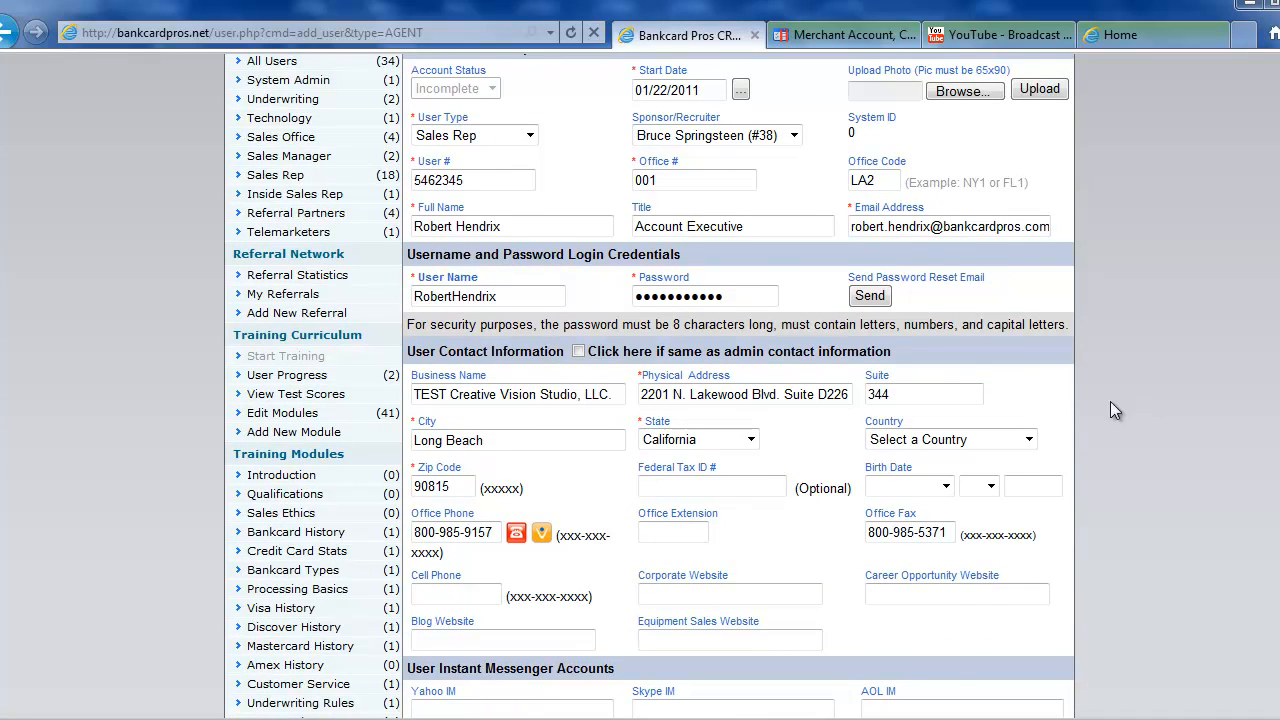
scroll(1110, 410, "up", 2)
scroll(1110, 410, "down", 9)
scroll(1110, 401, "down", 15)
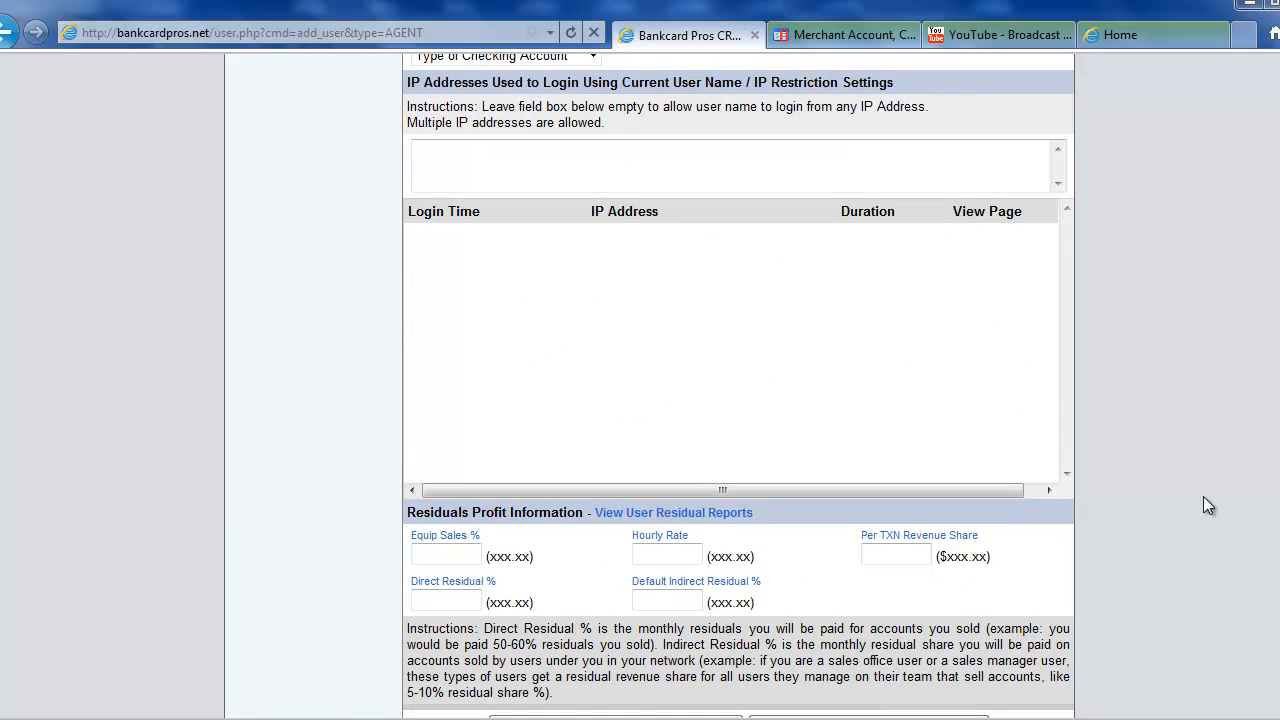
Enter hourly rate 15.00, per-transaction share .05 and residual 10, then submit applying all defaults.
scroll(1203, 505, "down", 3)
left_click(466, 405)
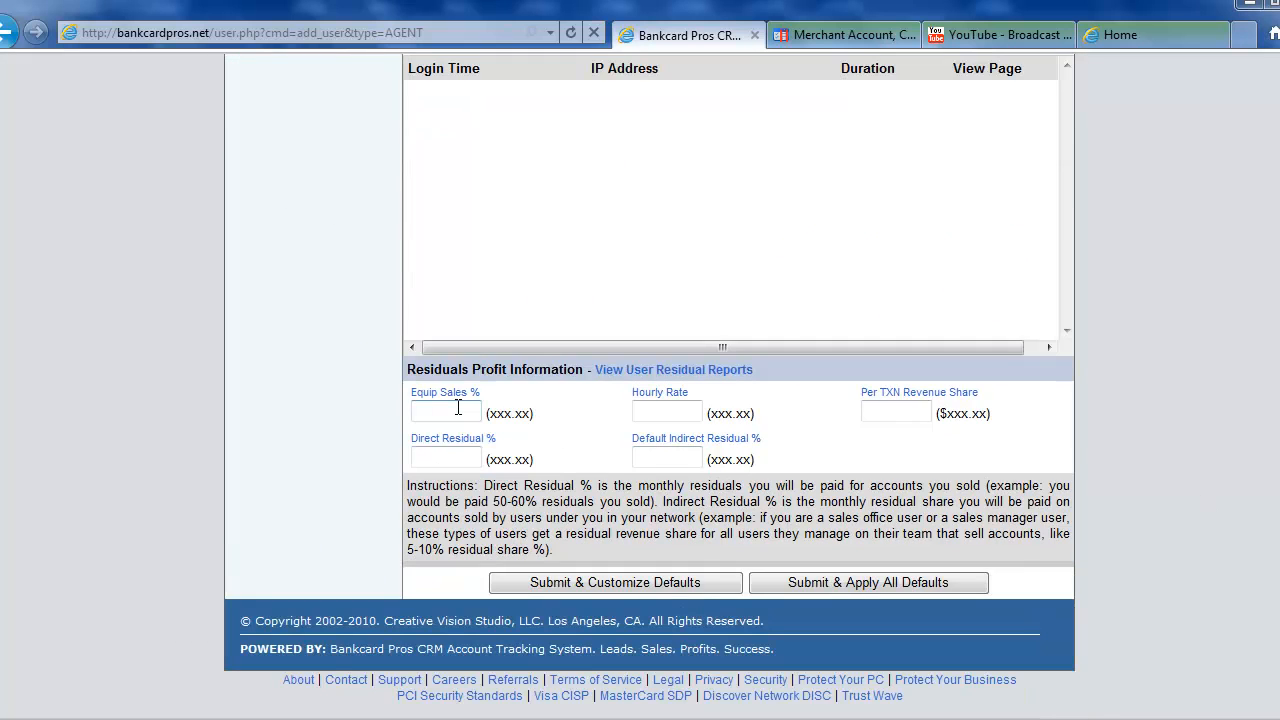
key("Tab")
type("15.00")
key("Tab")
type(".05")
key("Tab")
key("Tab")
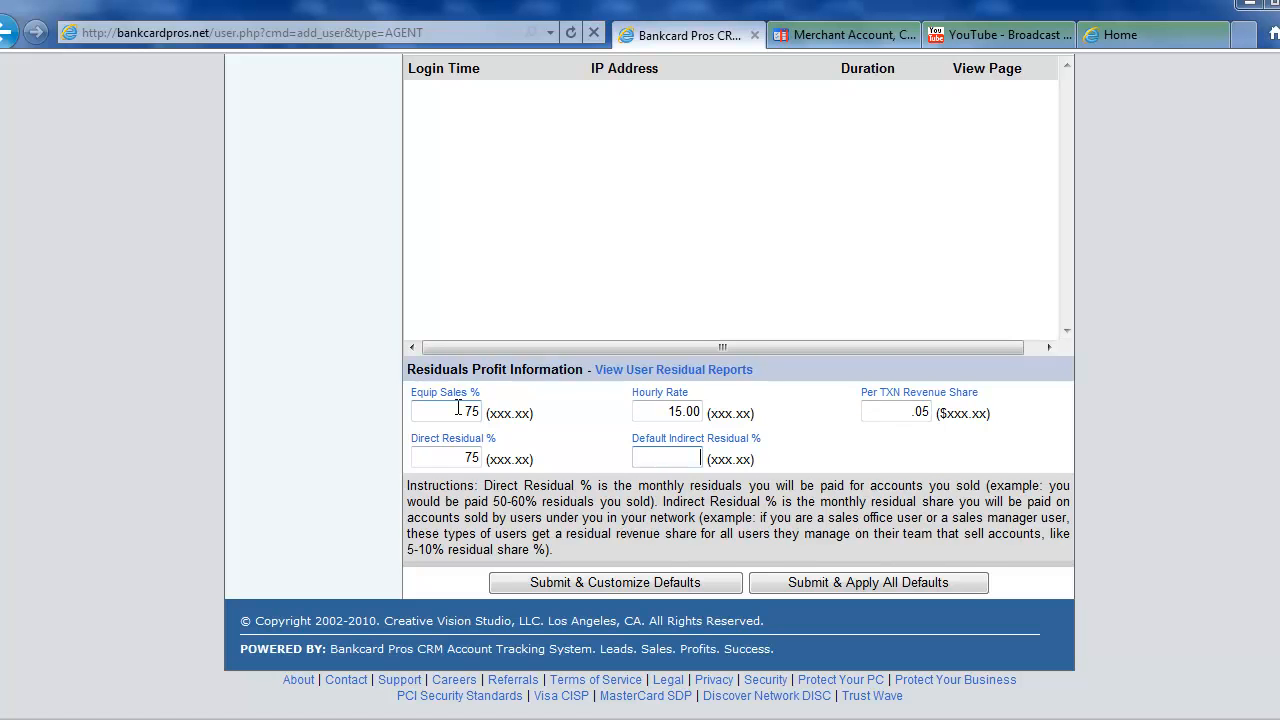
type("10")
left_click(838, 584)
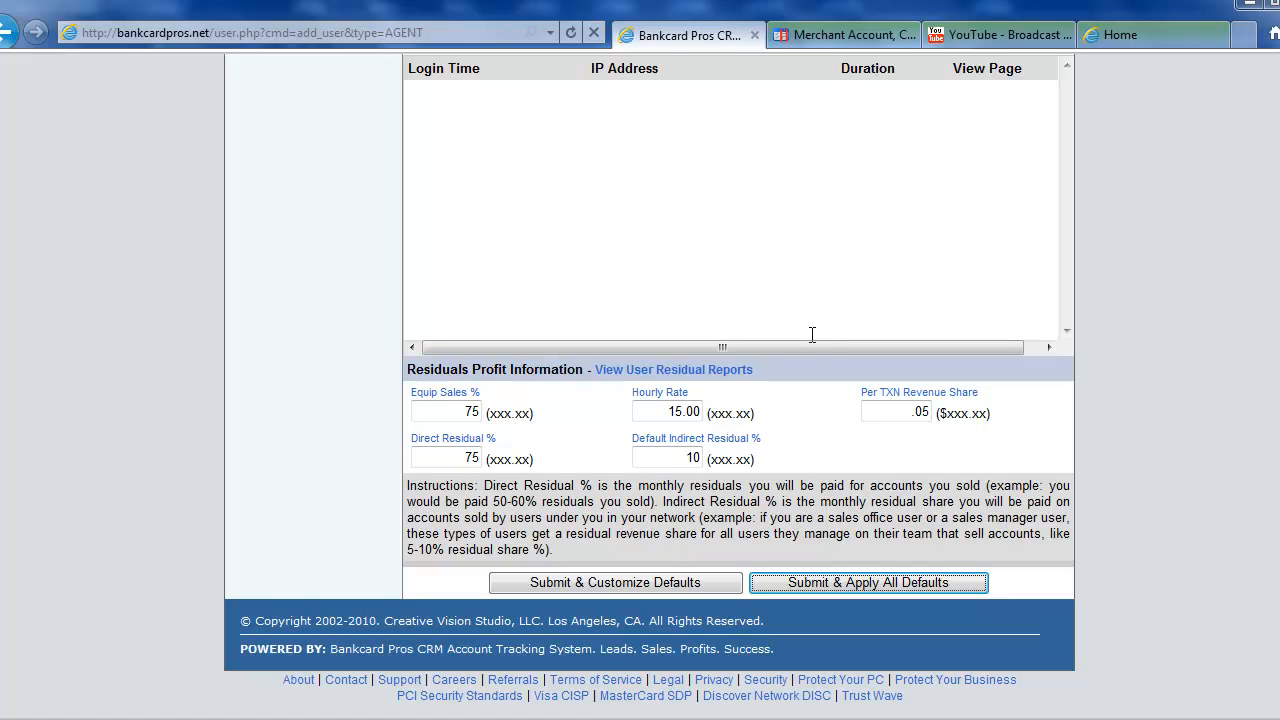
left_click(869, 582)
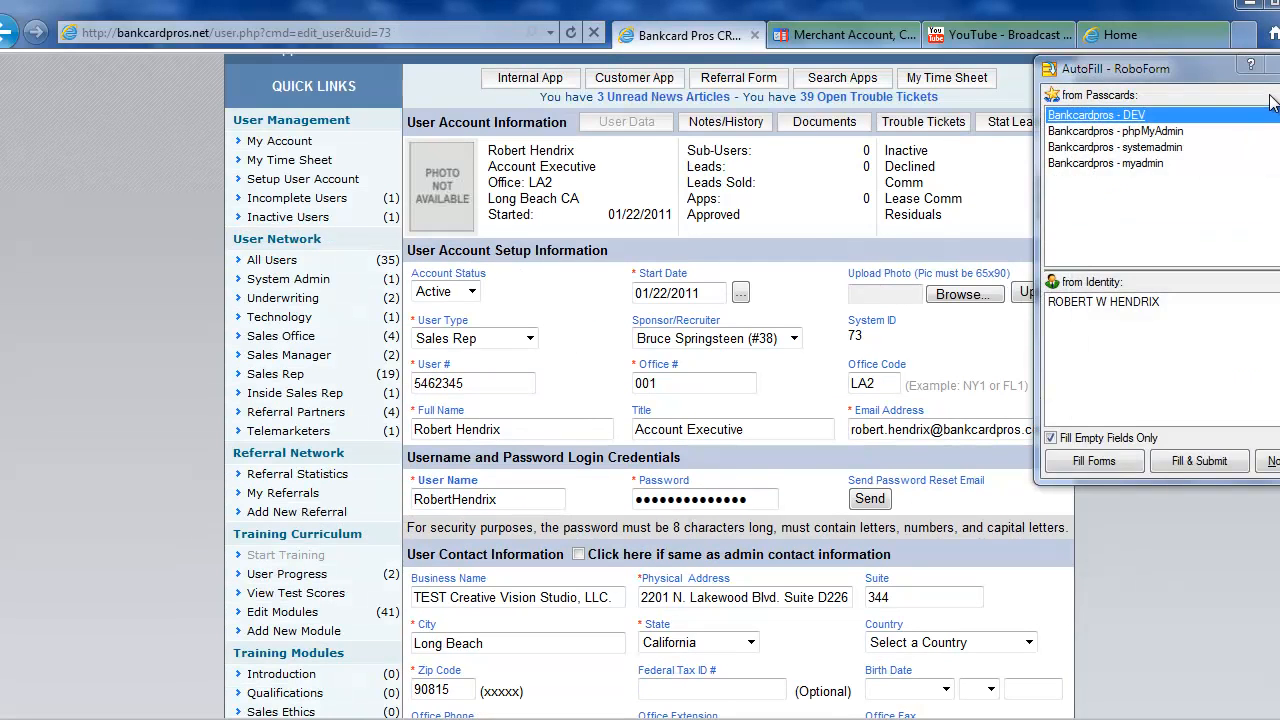
Check the saved account shows Active status, then open the All Users list of 35 users.
left_click(1270, 65)
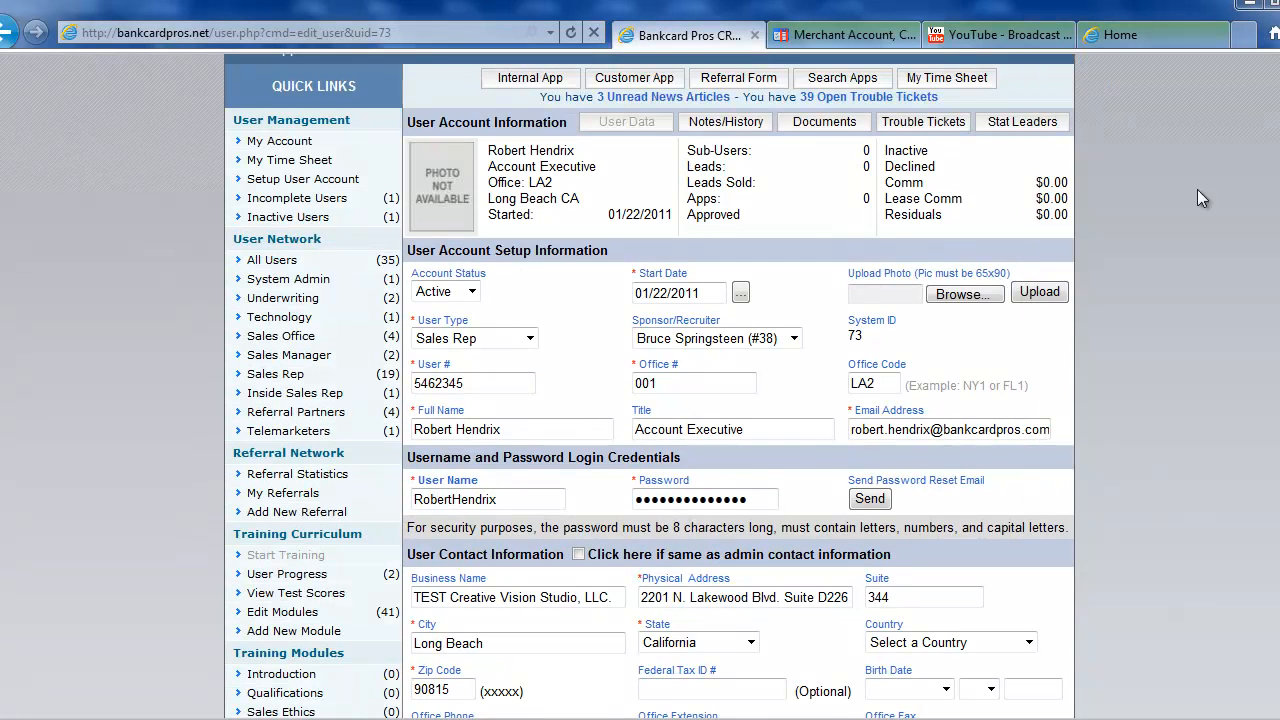
scroll(1115, 448, "down", 1)
scroll(1158, 476, "up", 1)
left_click(505, 429)
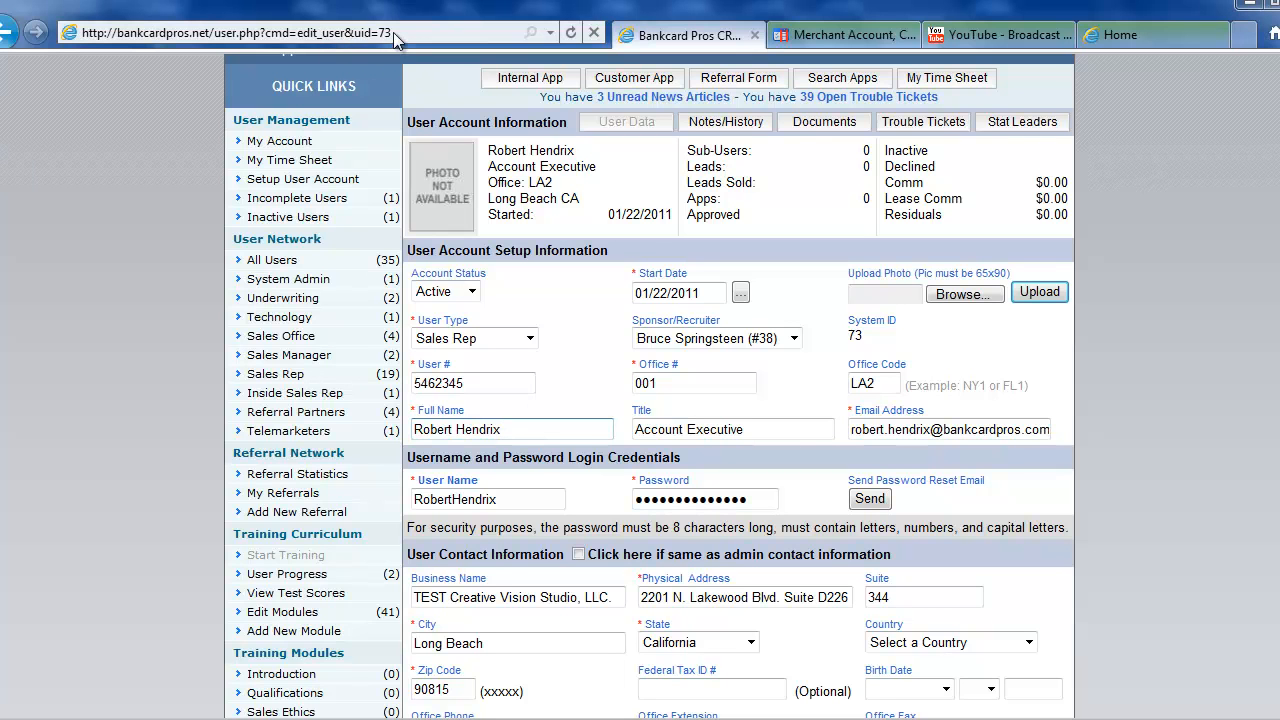
left_click(309, 258)
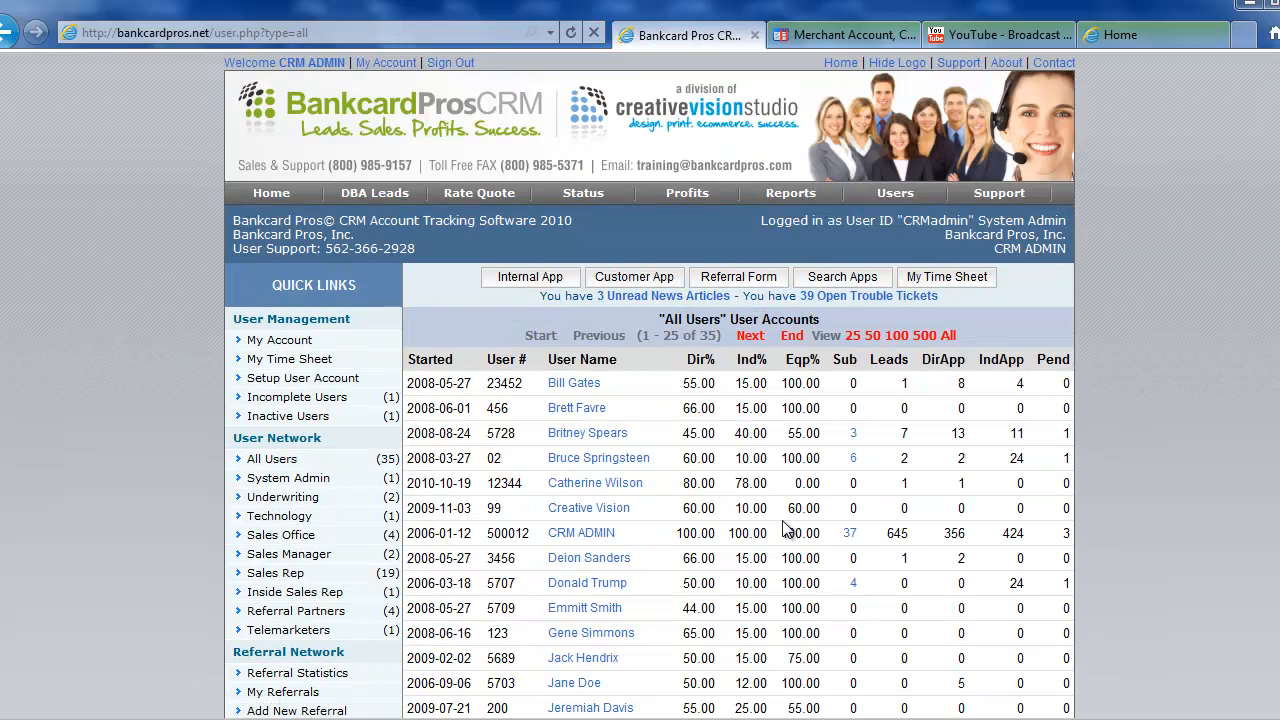
List all 35 users on one page and reopen the new Account Executive's user record.
scroll(790, 530, "down", 2)
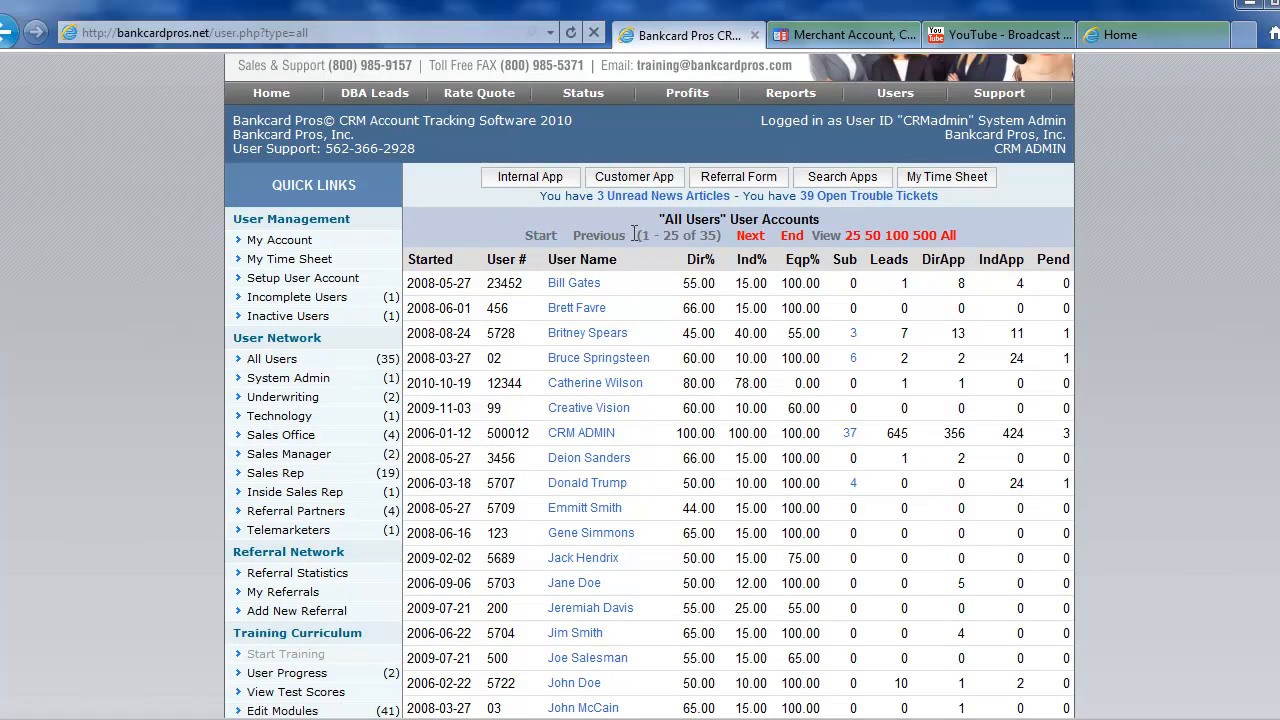
left_click(947, 235)
scroll(790, 440, "down", 10)
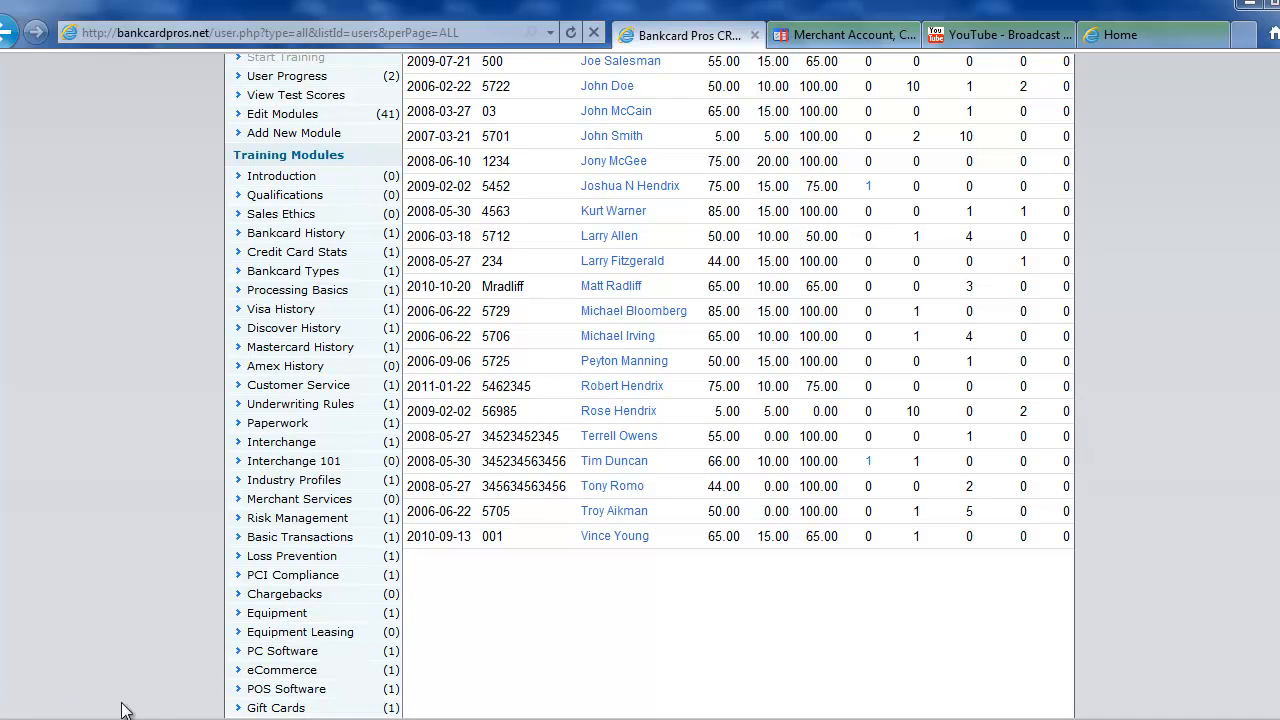
left_click(625, 388)
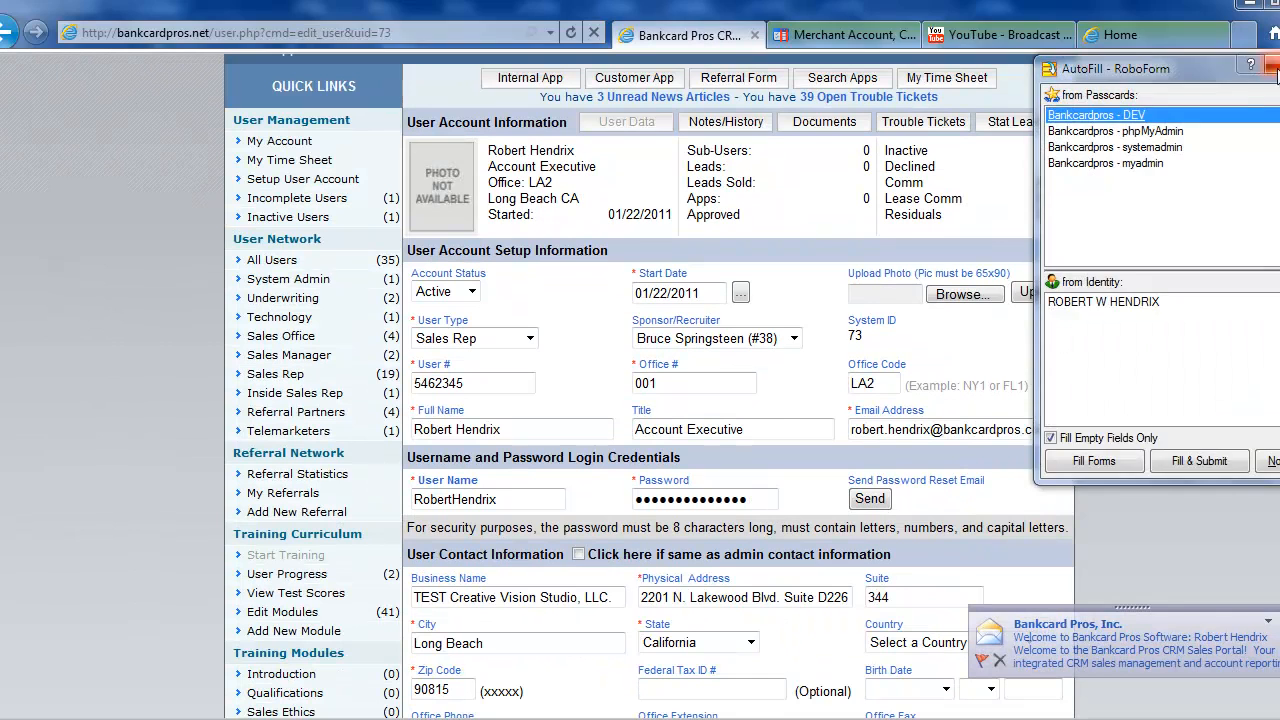
Open the new rep's Outlook welcome email and highlight its portal address and user name lines.
left_click(1273, 67)
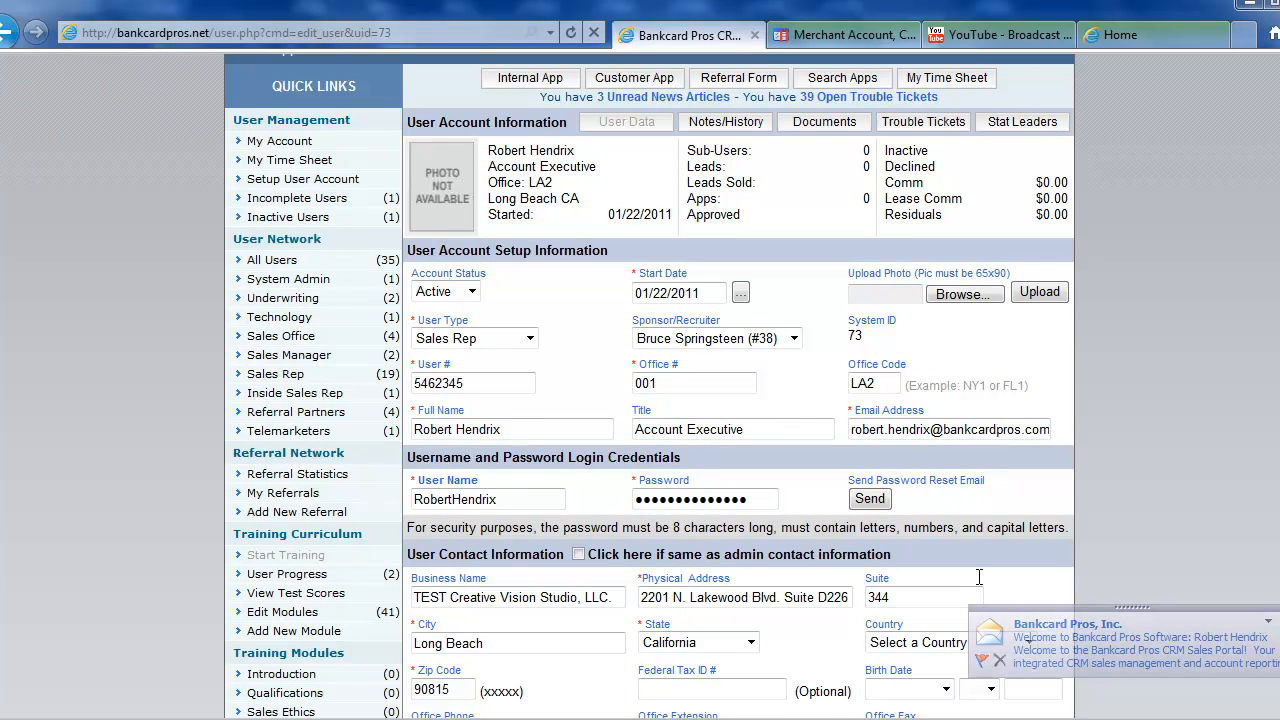
left_click(1141, 650)
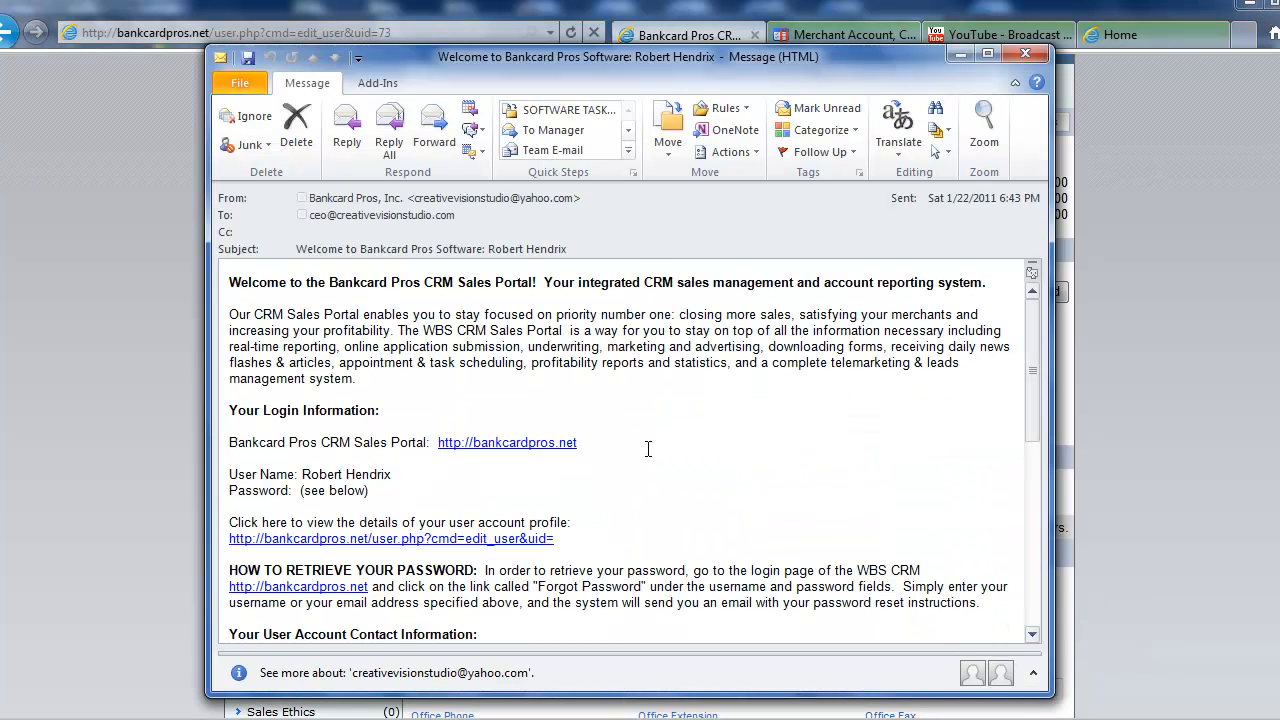
mouse_move(612, 64)
left_mouse_down()
mouse_move(657, 63)
mouse_move(621, 56)
left_mouse_up()
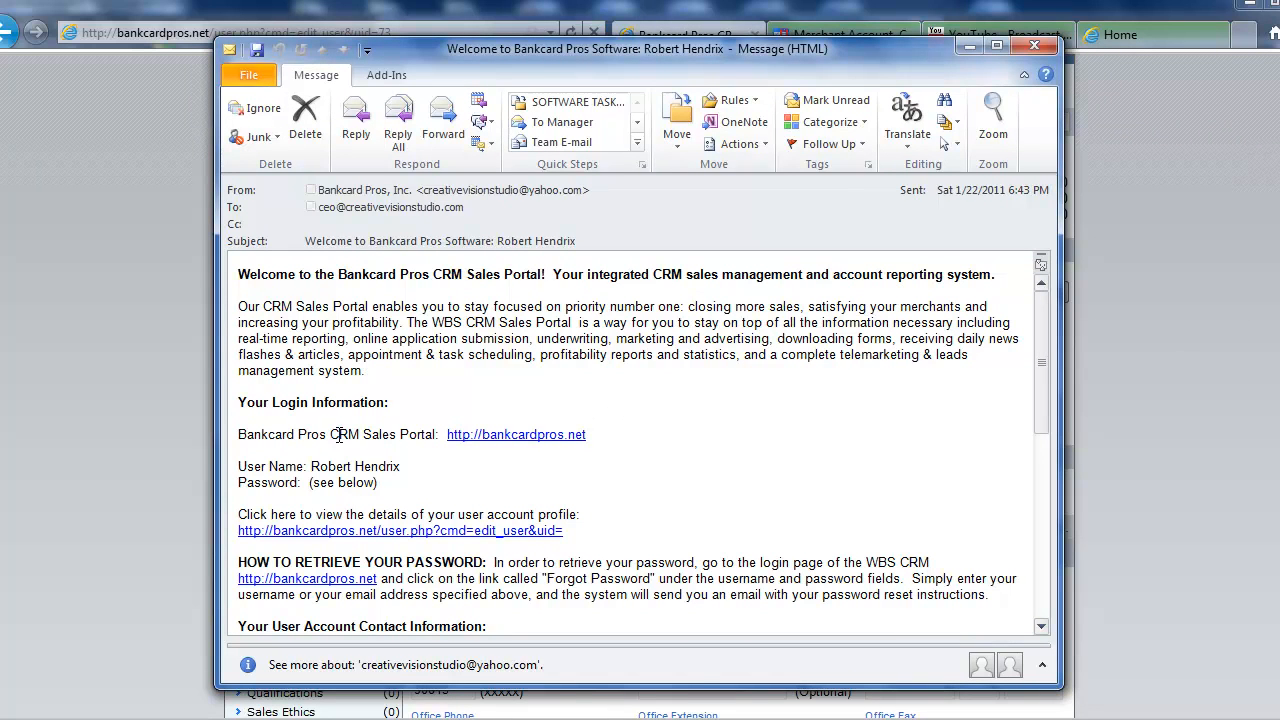
left_click_drag(331, 435, 586, 437)
left_click(305, 475)
left_click_drag(269, 467, 400, 467)
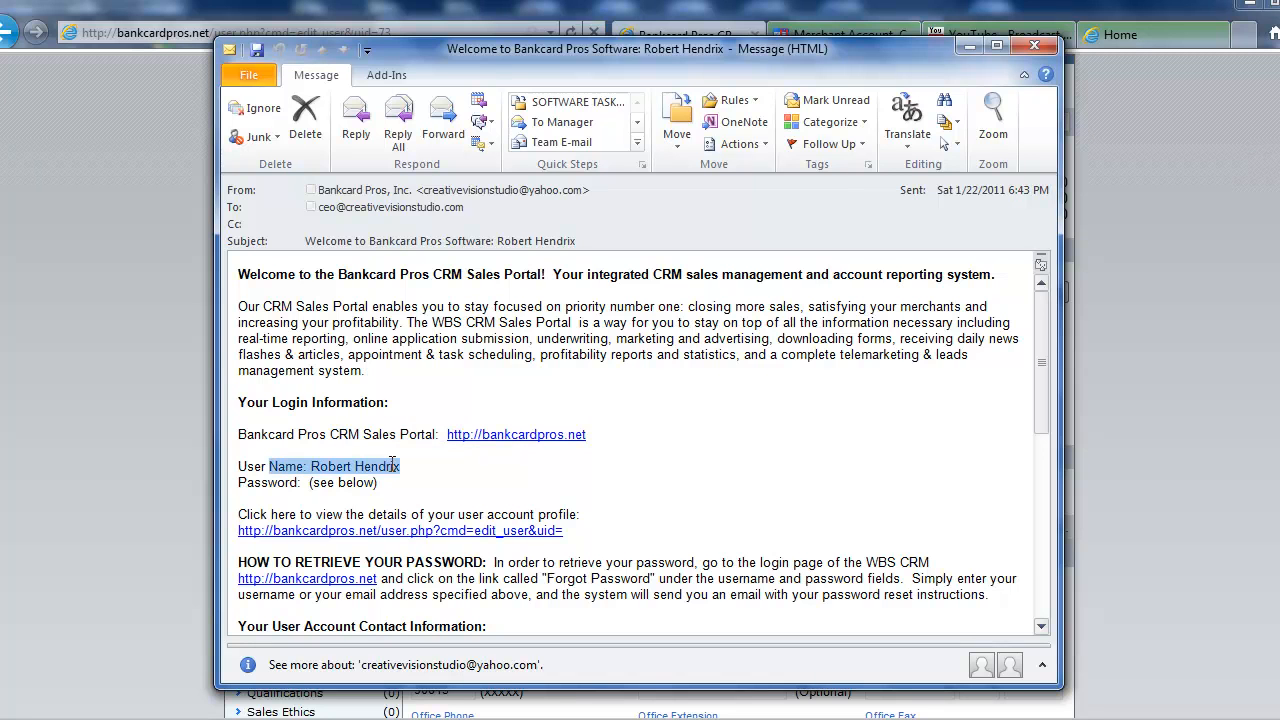
left_click(270, 482)
left_click_drag(302, 482, 377, 483)
left_click(711, 466)
Read through the rest of the welcome message, close it, and sign out of the CRM.
scroll(710, 467, "down", 2)
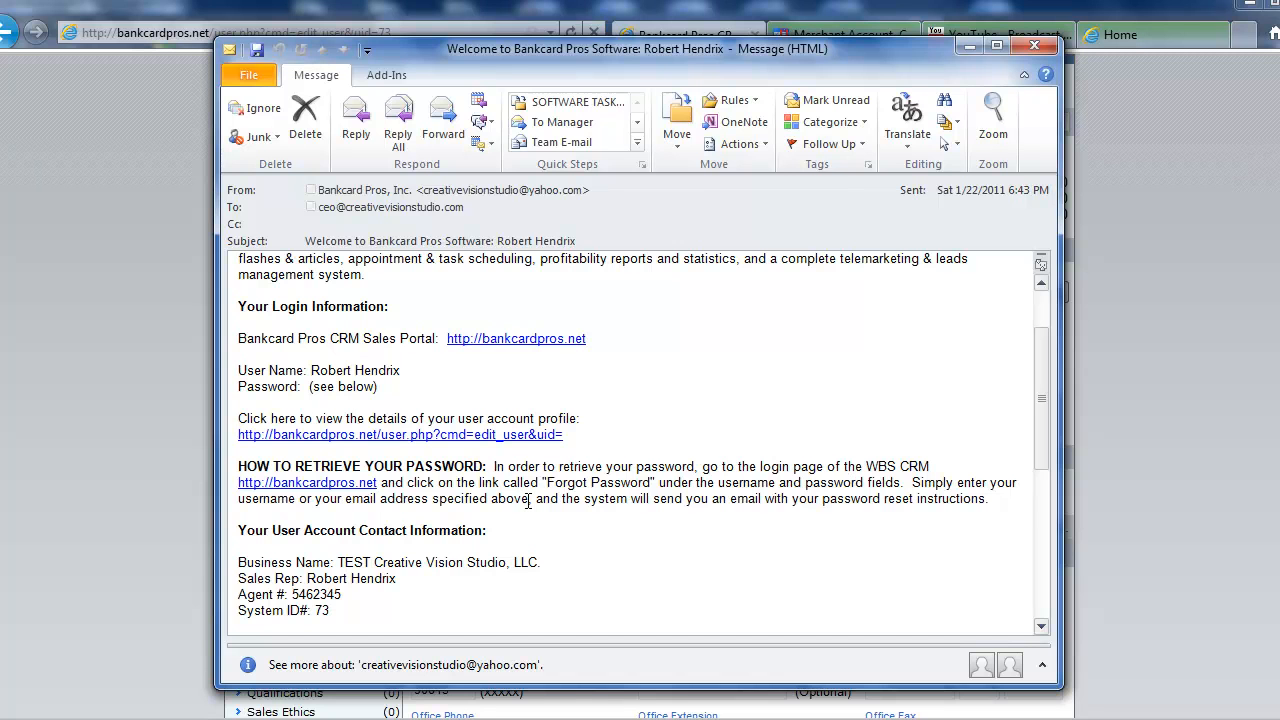
scroll(734, 504, "down", 3)
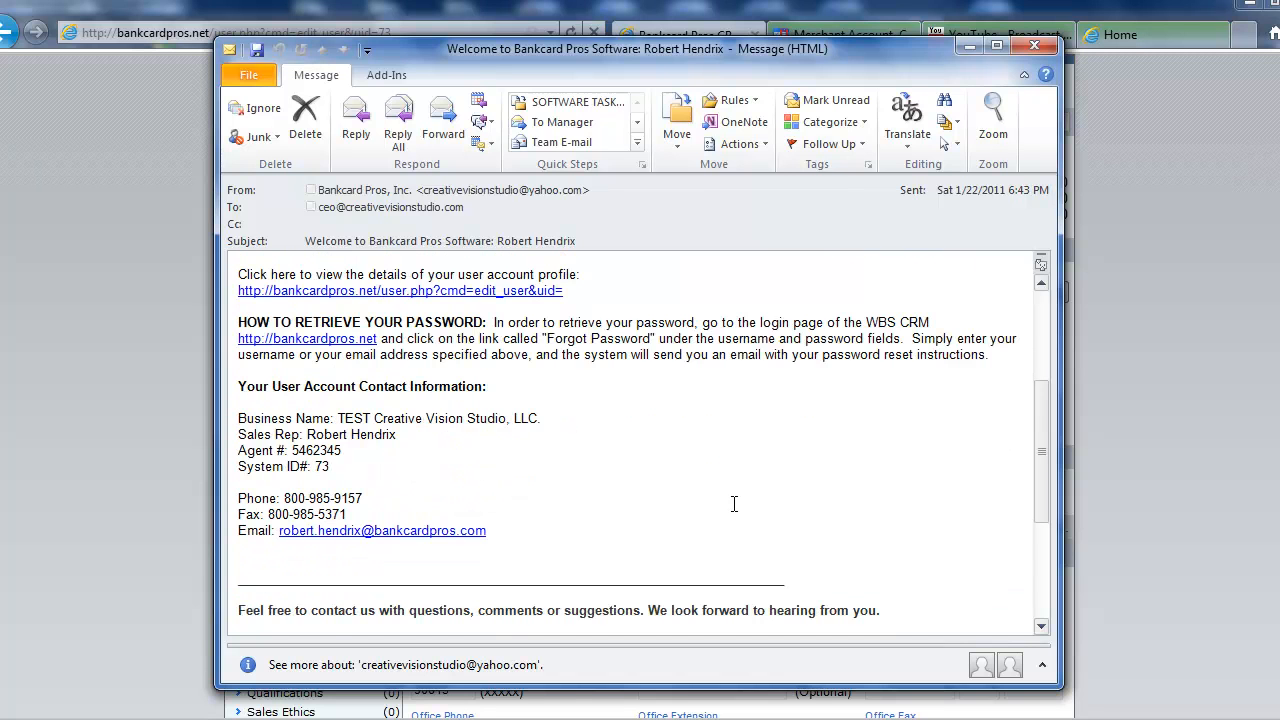
scroll(734, 504, "up", 2)
scroll(719, 494, "down", 1)
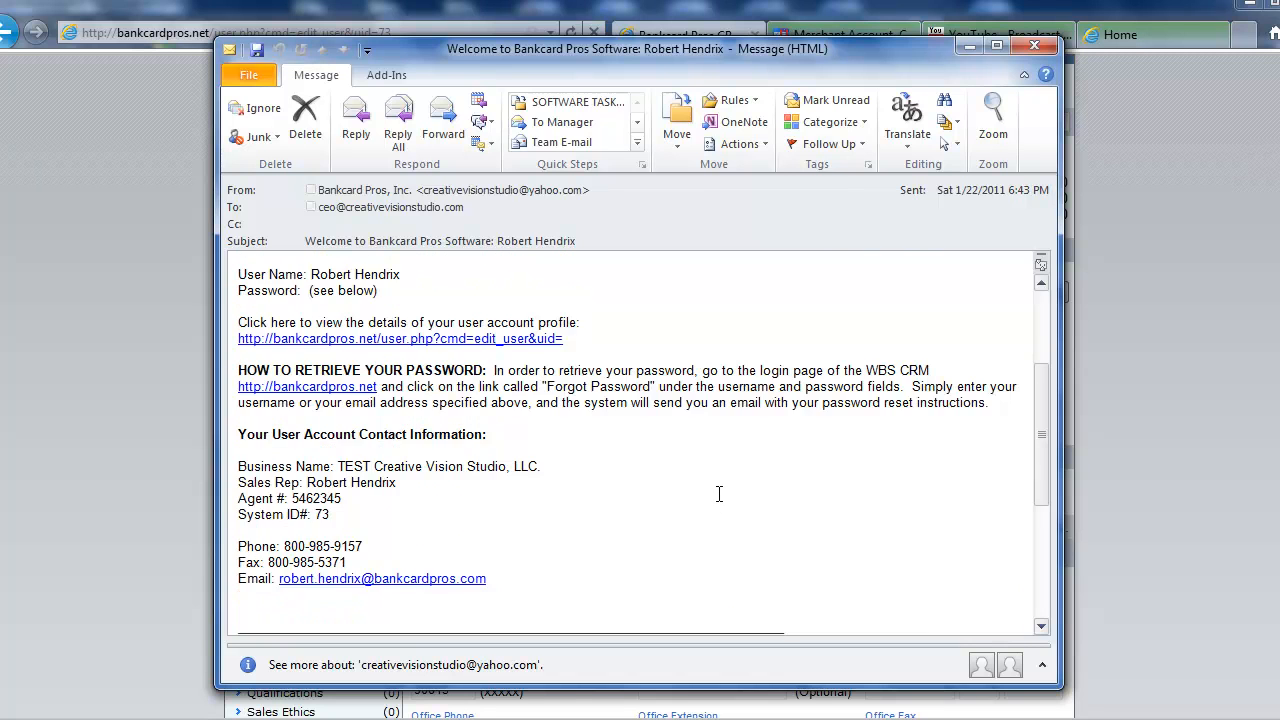
scroll(719, 494, "up", 4)
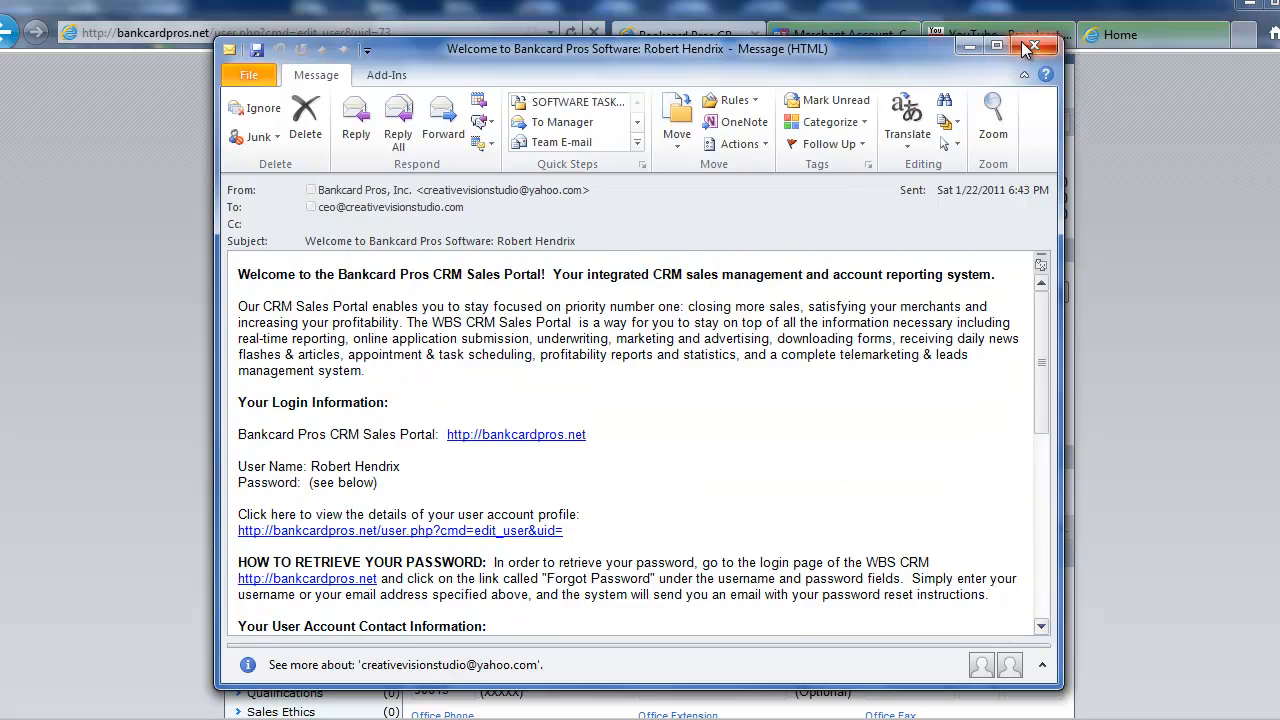
left_click(1017, 45)
scroll(204, 404, "up", 3)
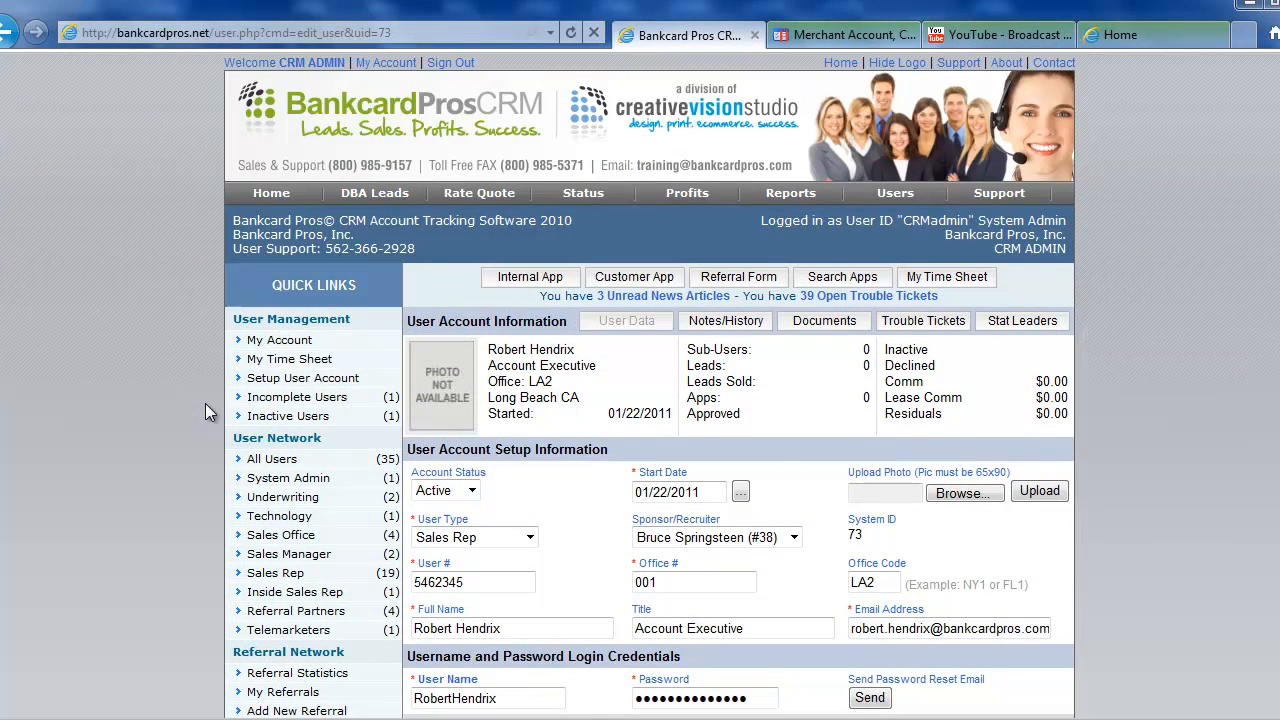
left_click(440, 57)
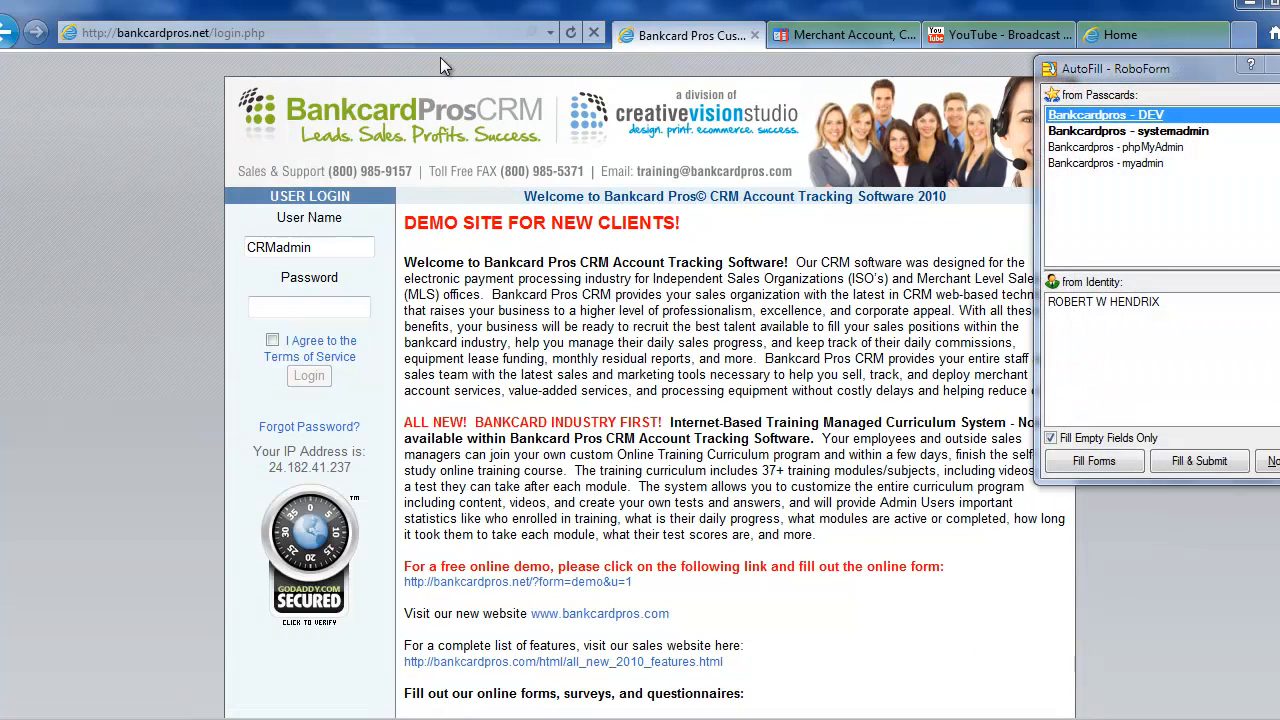